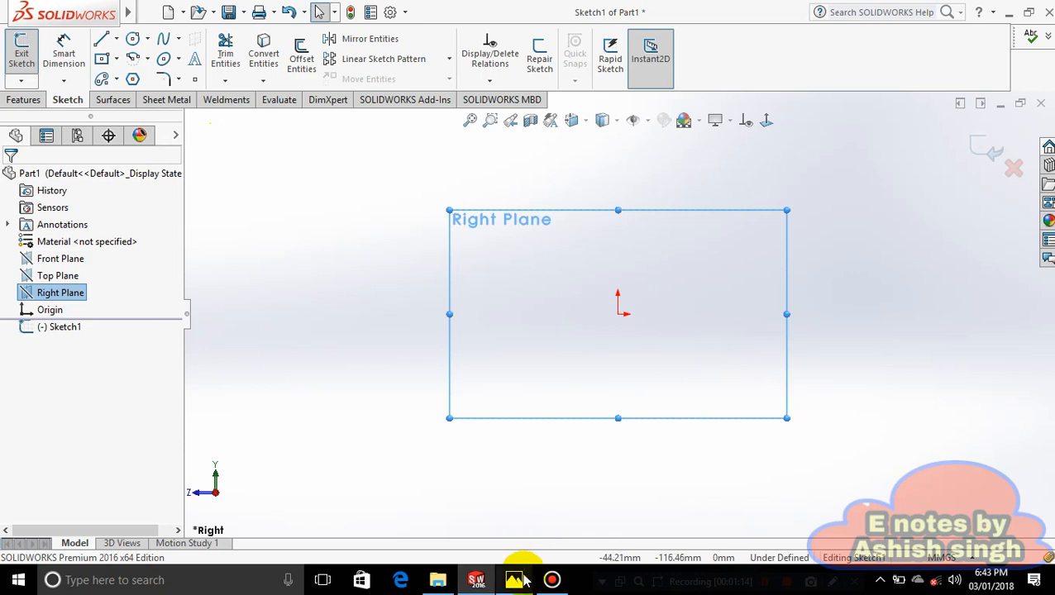
Check the reference drawing in Photos and sketch a centre rectangle about 104 by 126 mm at the origin on the Right Plane.
left_click(514, 580)
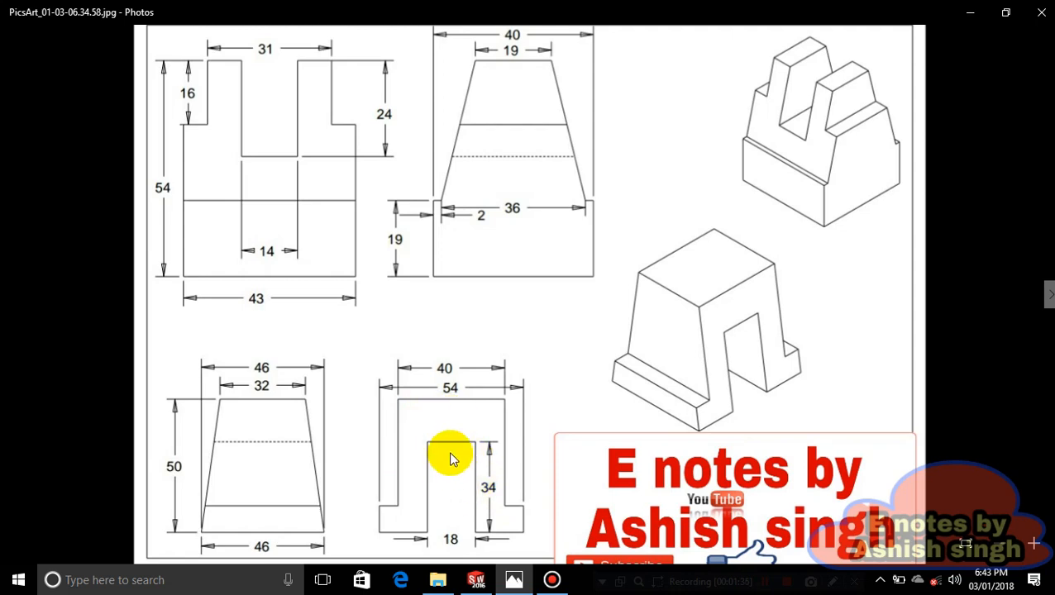
left_click(476, 580)
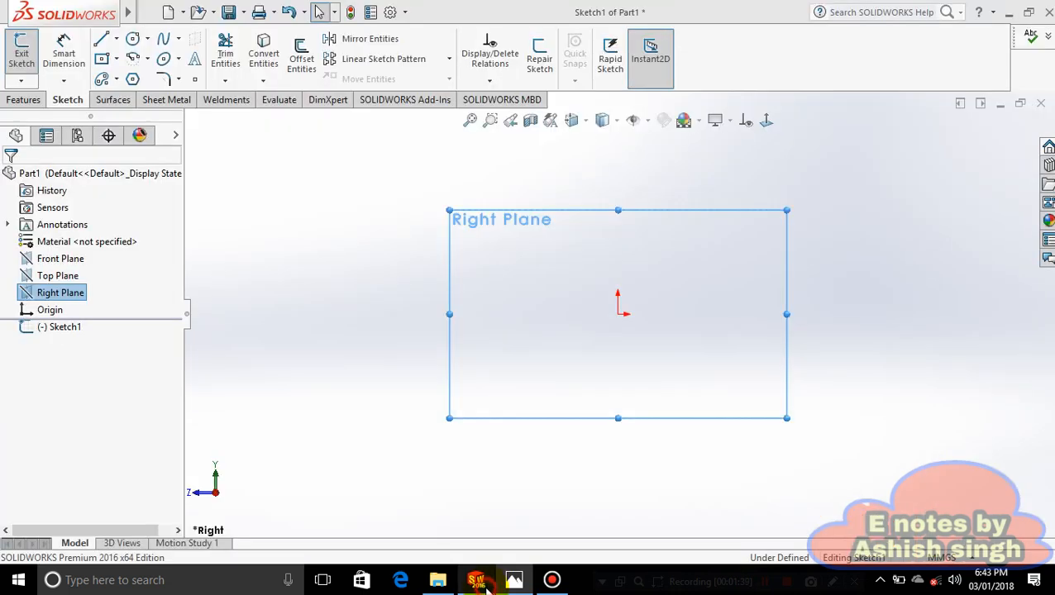
left_click(116, 59)
left_click(134, 99)
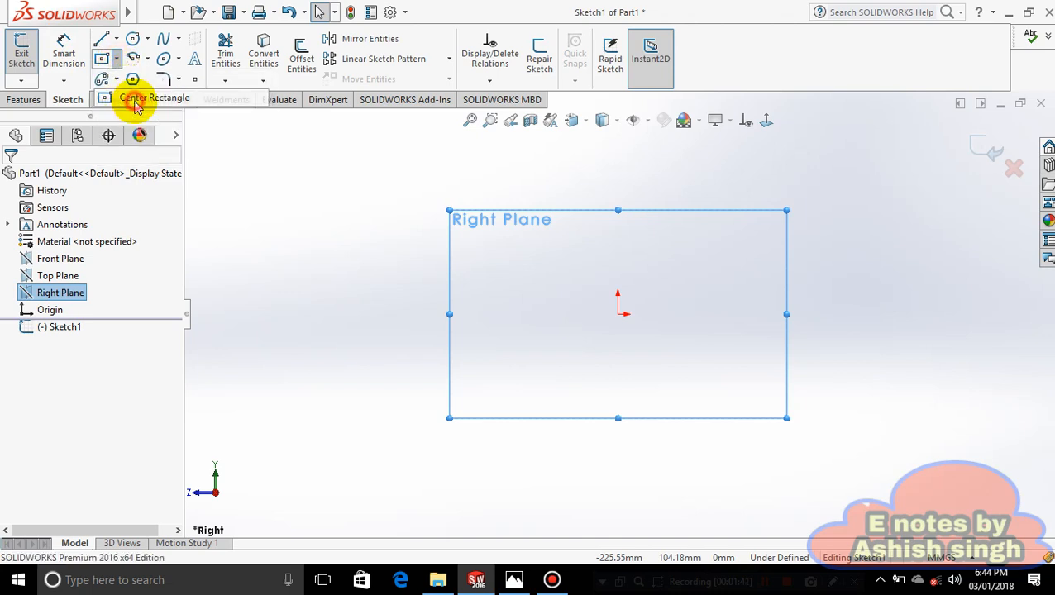
left_click(618, 314)
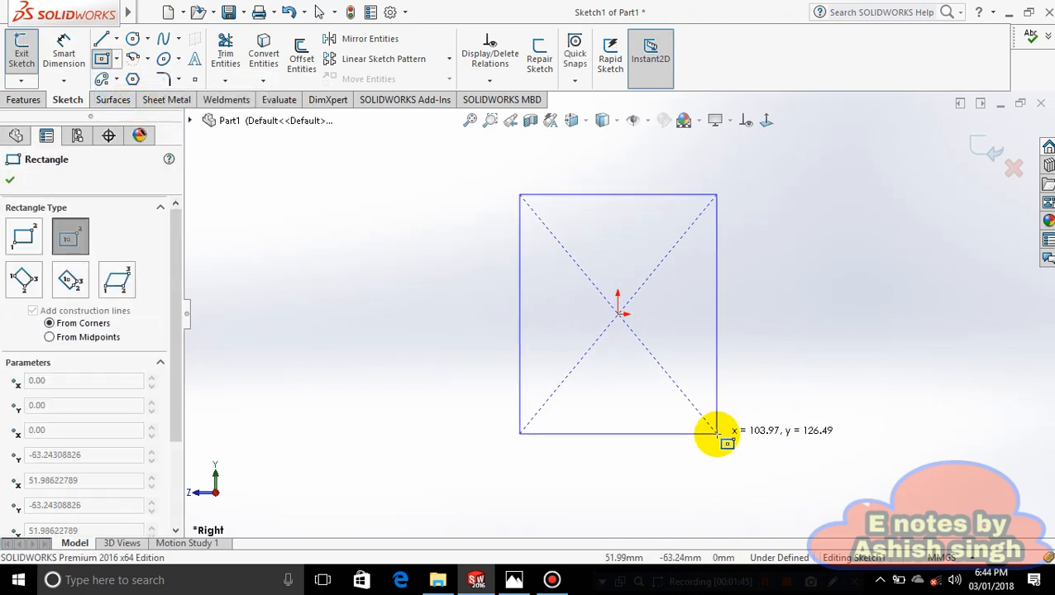
left_click(716, 432)
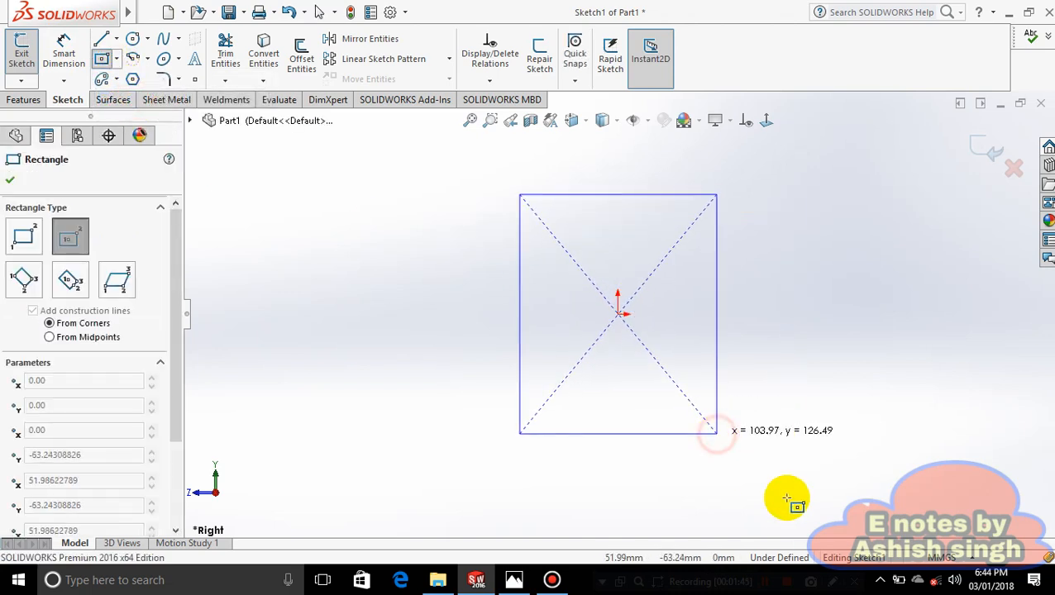
Dimension the rectangle's top edge and set its width to 54 mm, consulting the reference drawing in Photos.
left_click(23, 99)
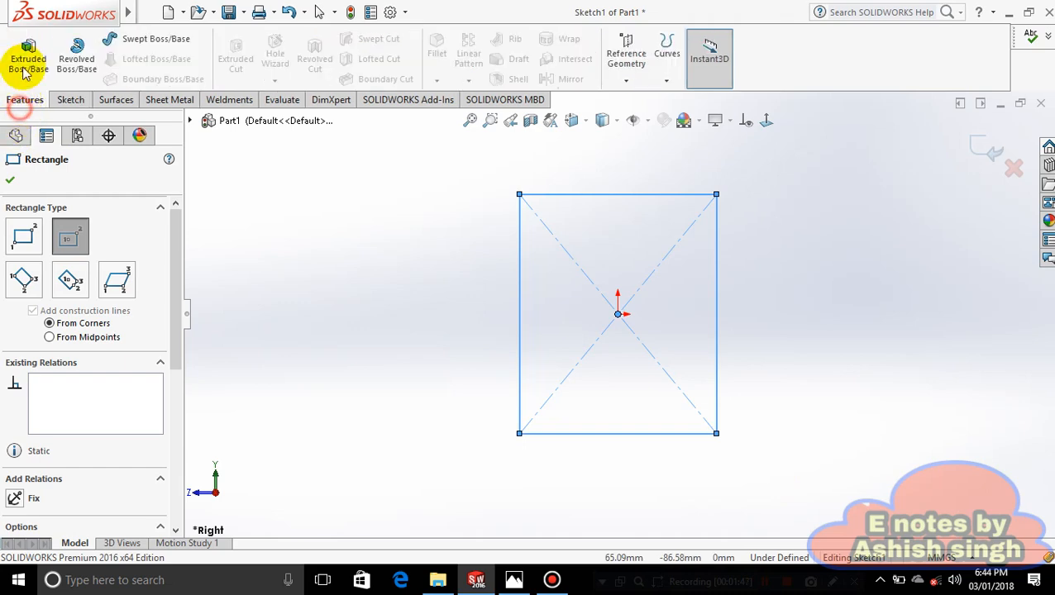
left_click(70, 99)
left_click(64, 53)
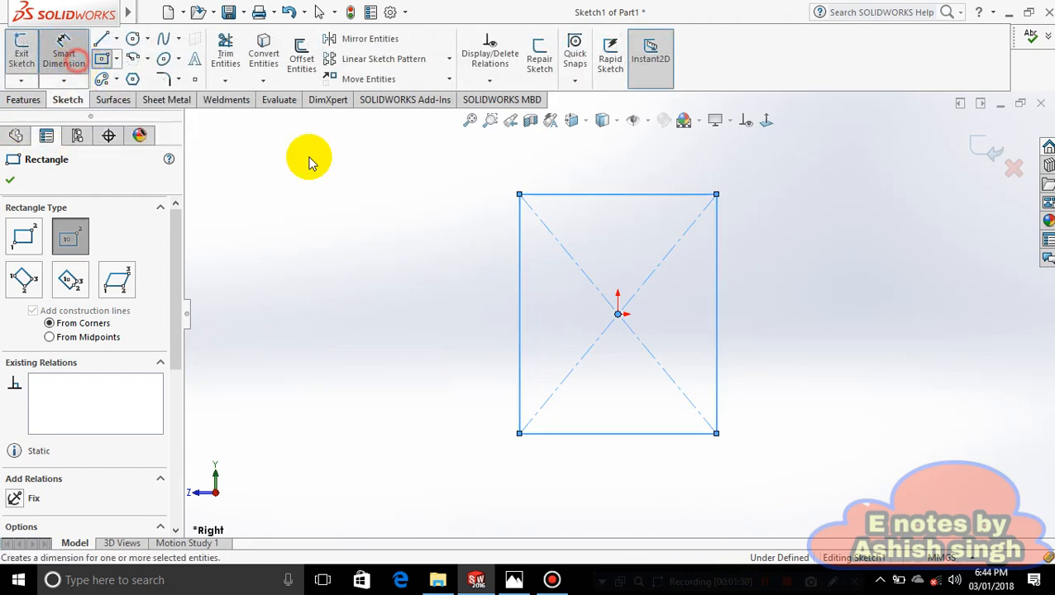
left_click(652, 194)
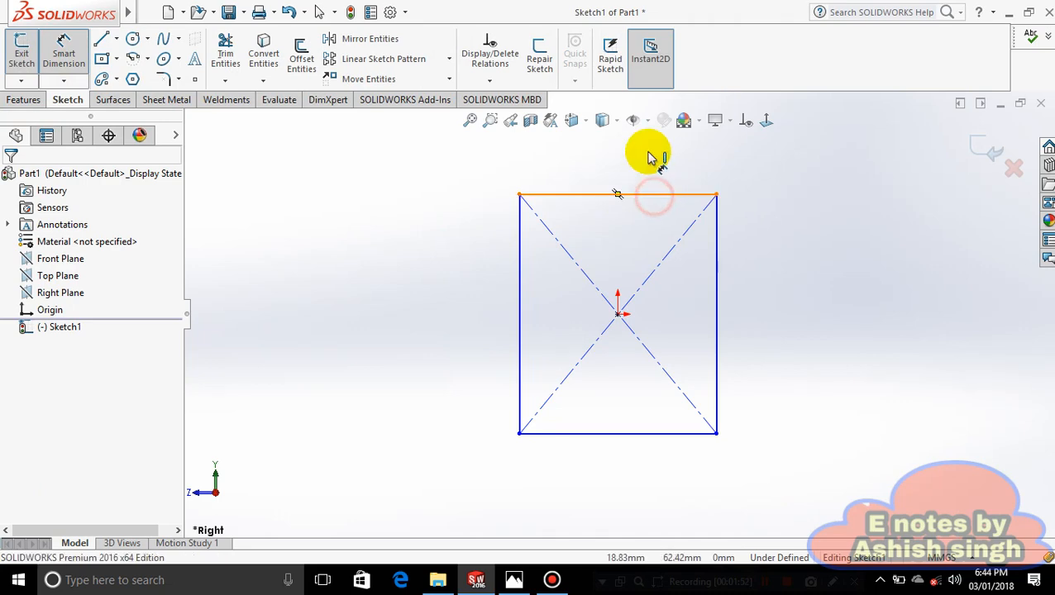
left_click(629, 165)
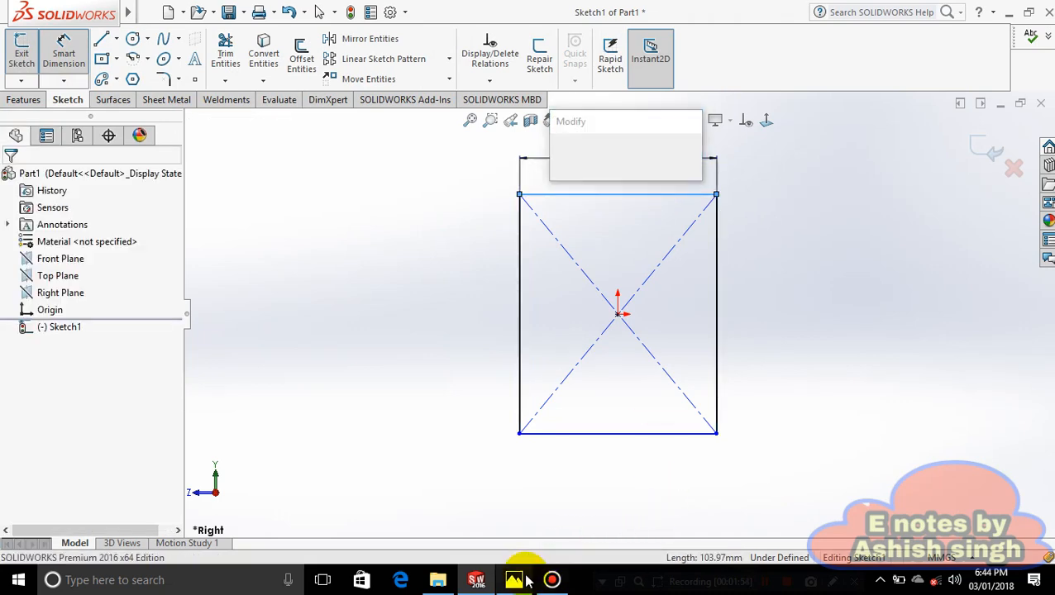
left_click(513, 580)
key("alt+Tab")
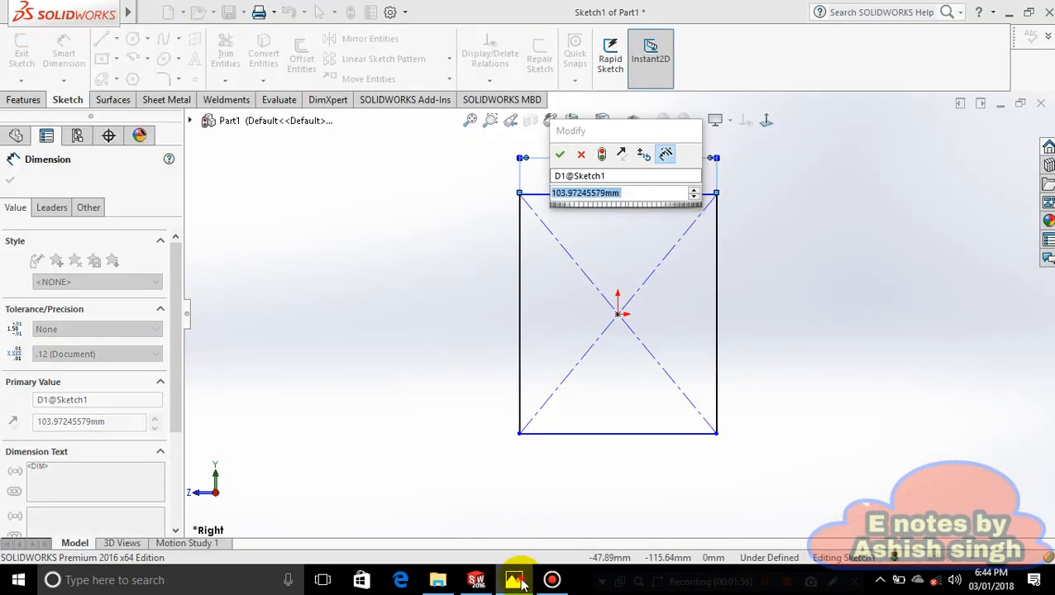
left_click(515, 579)
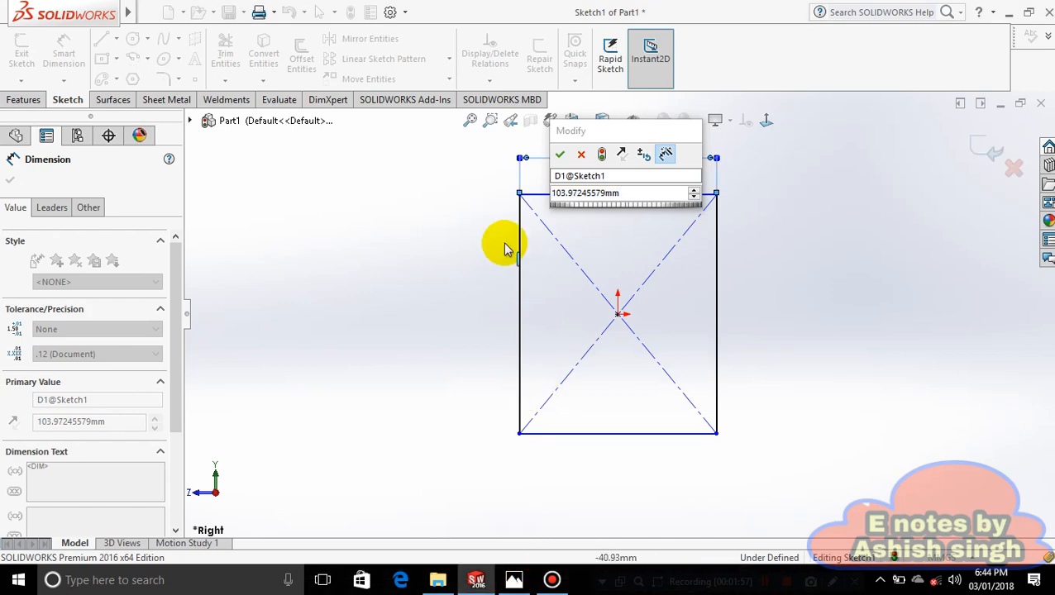
left_click(514, 579)
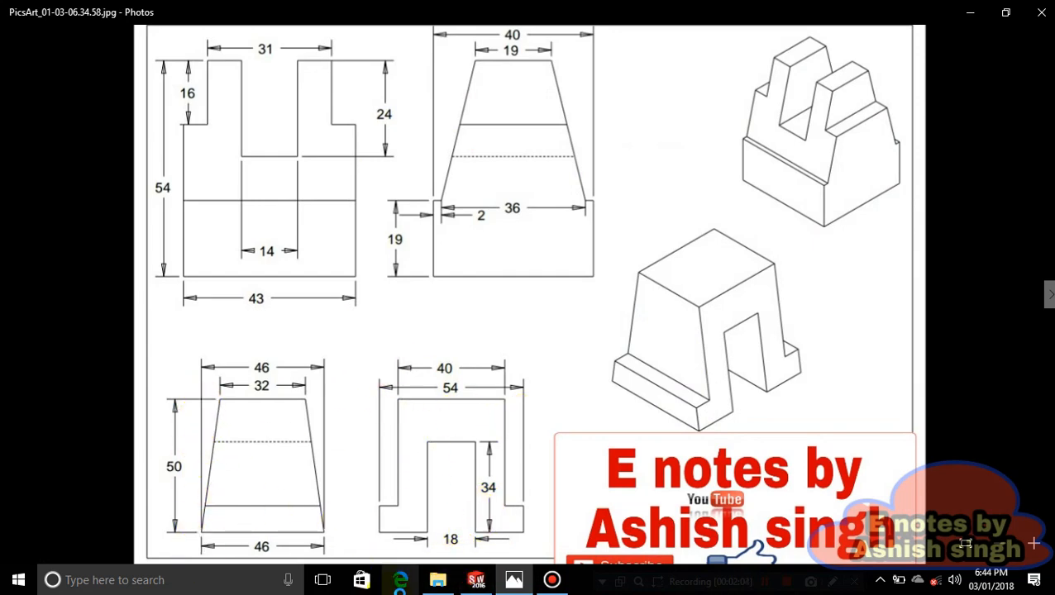
left_click(478, 583)
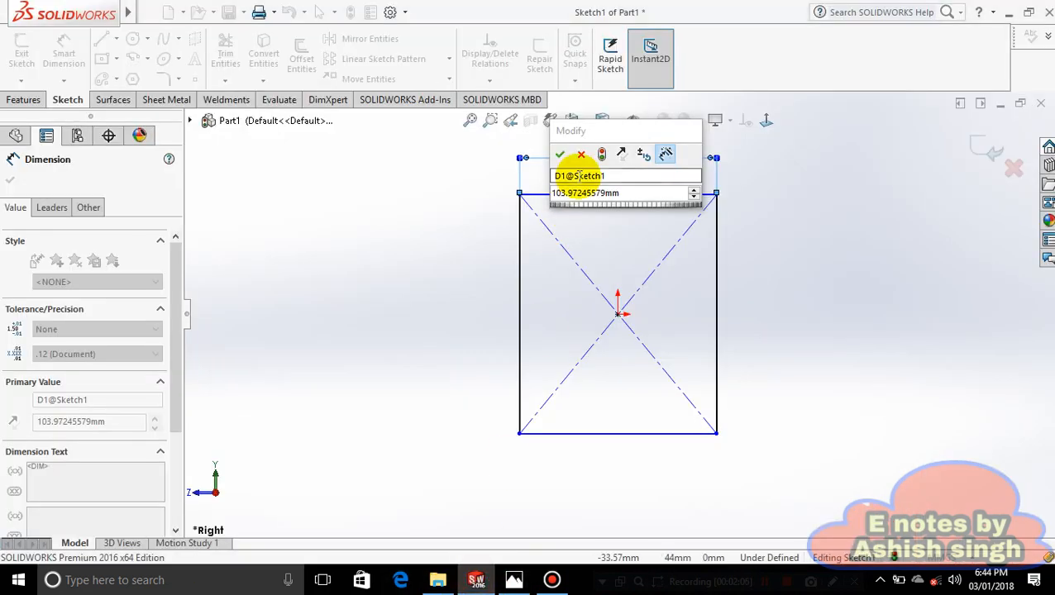
type("5")
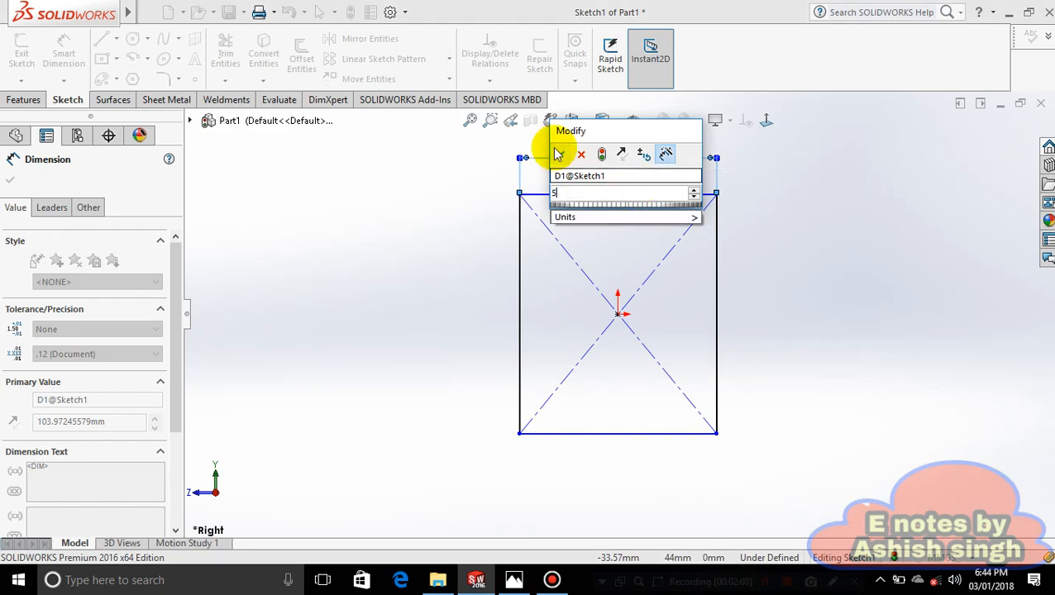
type("4")
left_click(558, 154)
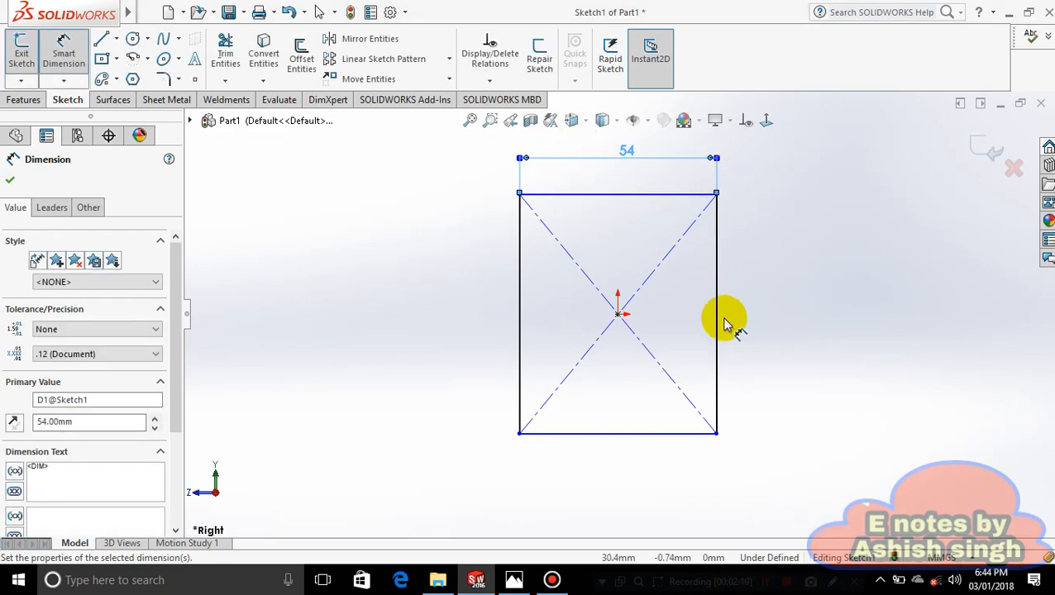
Dimension the rectangle's vertical side and set its height to 50 mm according to the reference drawing in Photos.
left_click(716, 319)
left_click(935, 311)
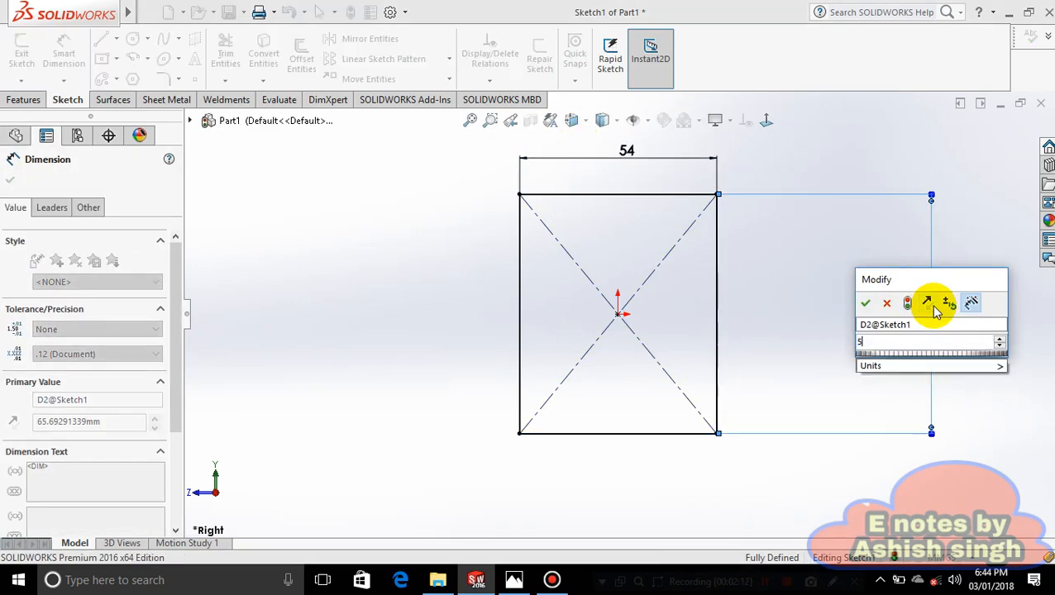
left_click(514, 579)
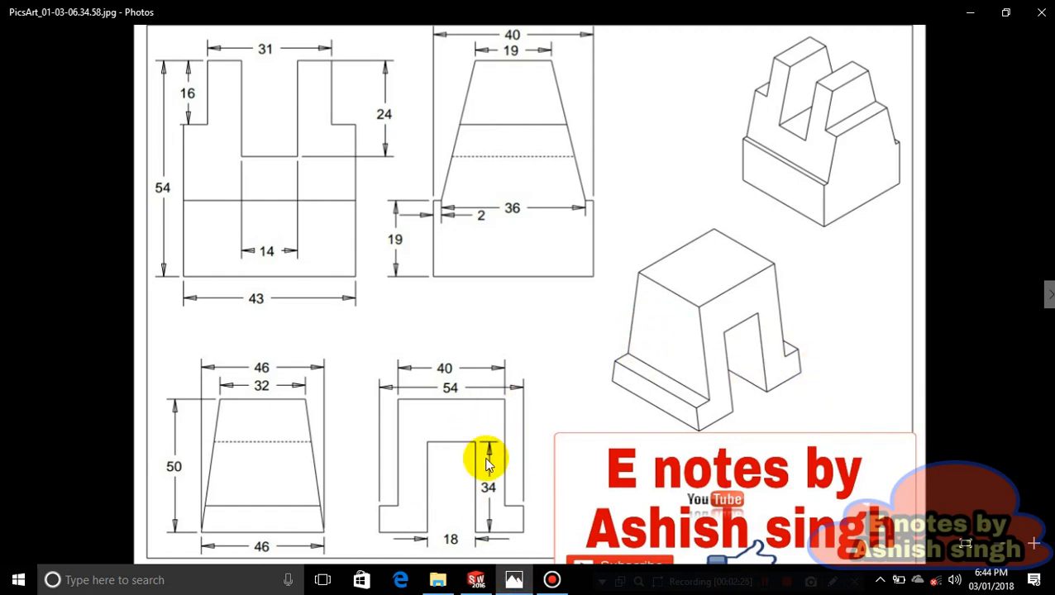
left_click(512, 578)
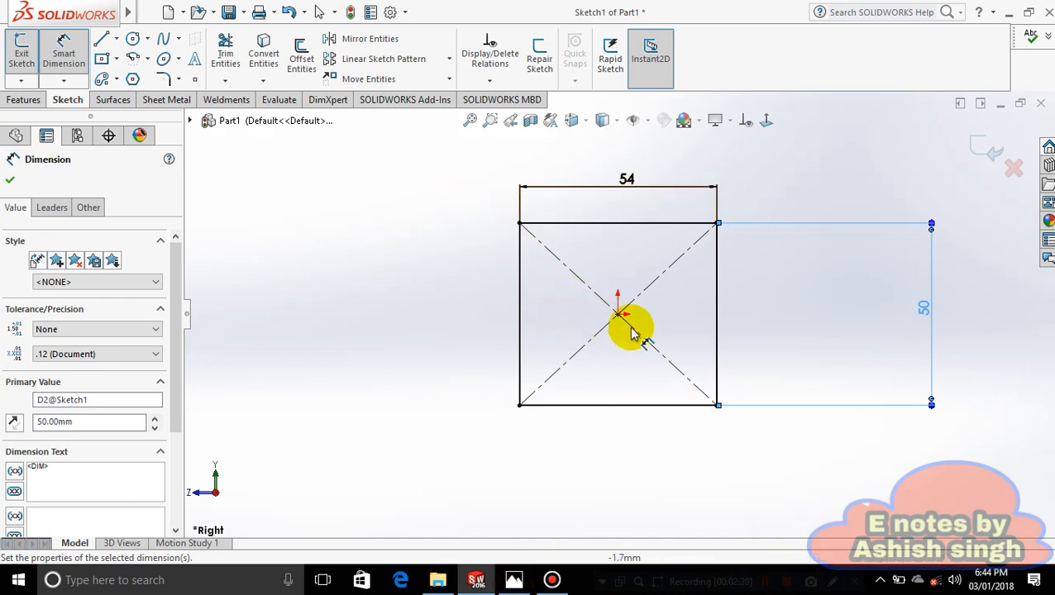
Extrude the rectangle as a blind boss to a depth of 46 mm, taken from the reference drawing in Photos.
left_click(24, 100)
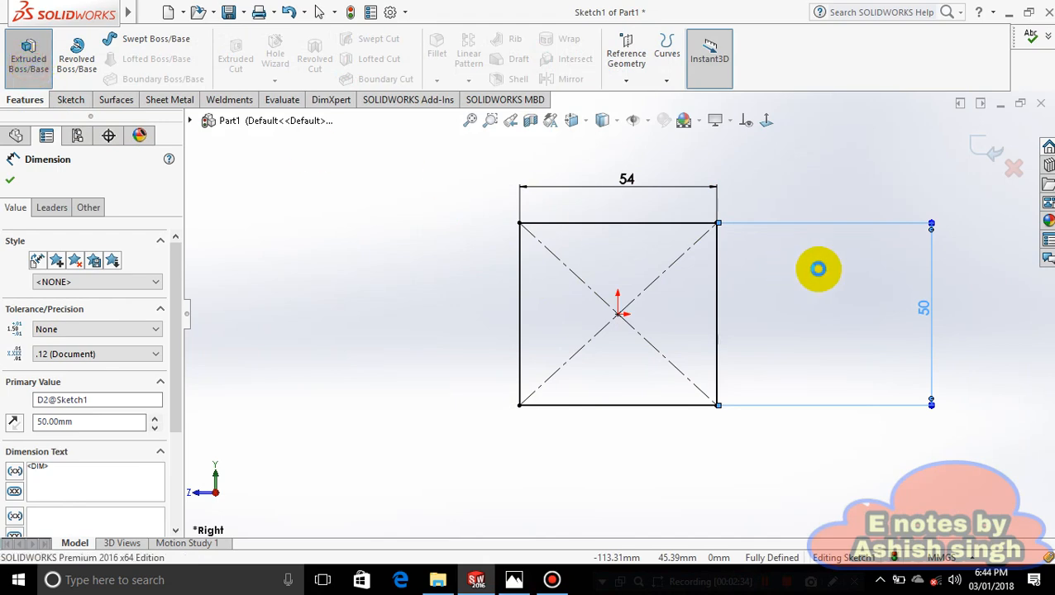
left_click(514, 580)
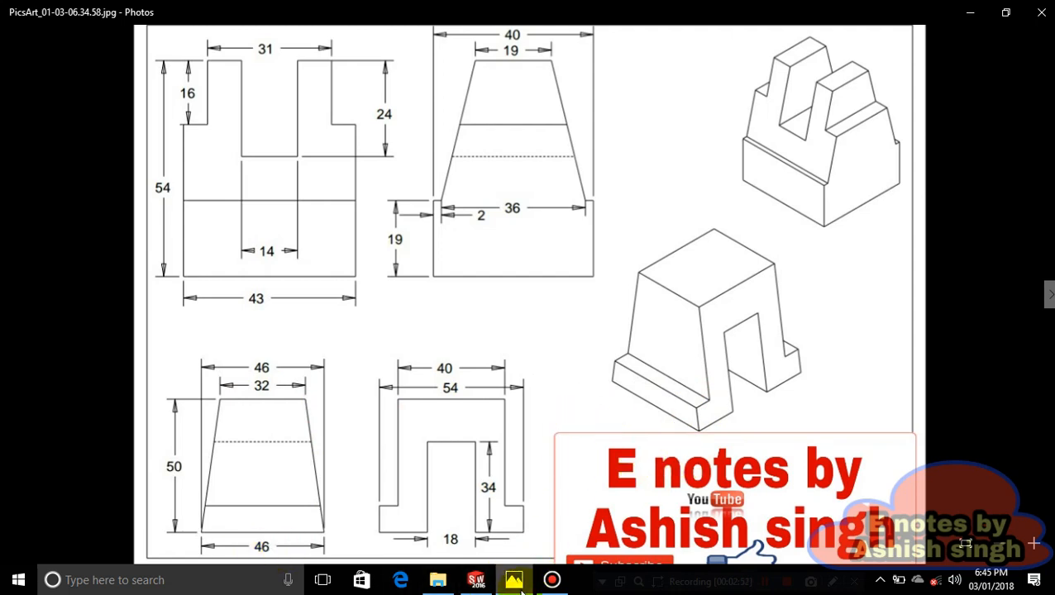
left_click(475, 580)
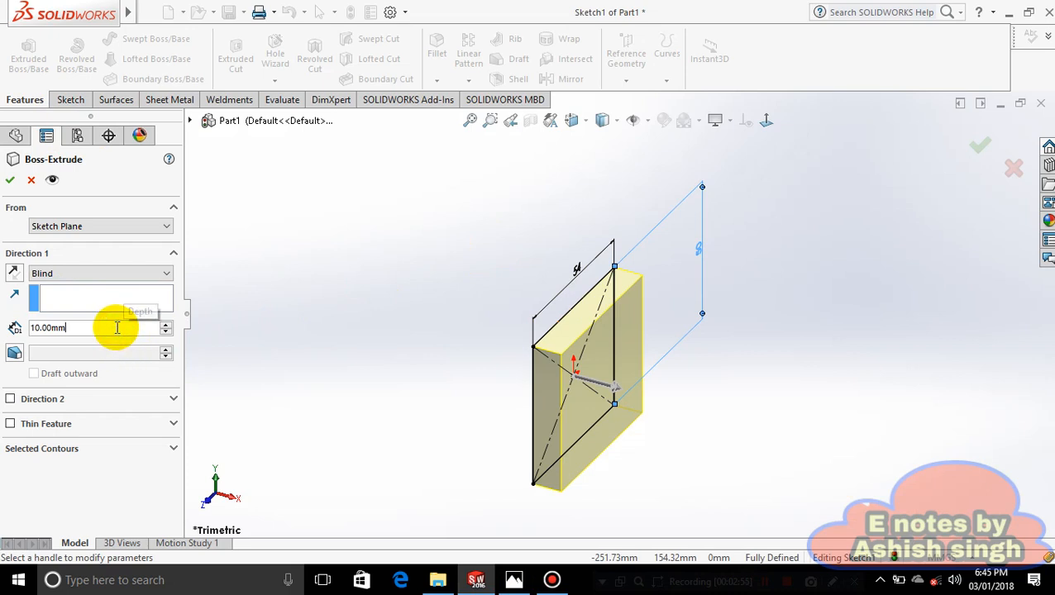
key("BackSpace")
key("BackSpace")
key("BackSpace")
key("BackSpace")
key("BackSpace")
key("BackSpace")
key("BackSpace")
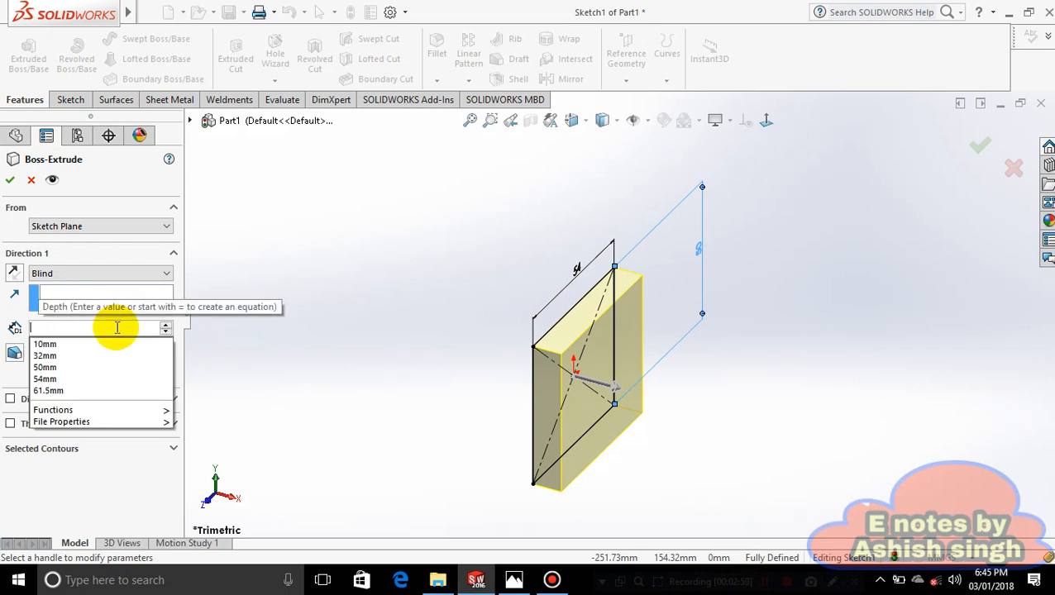
type("46")
key("Return")
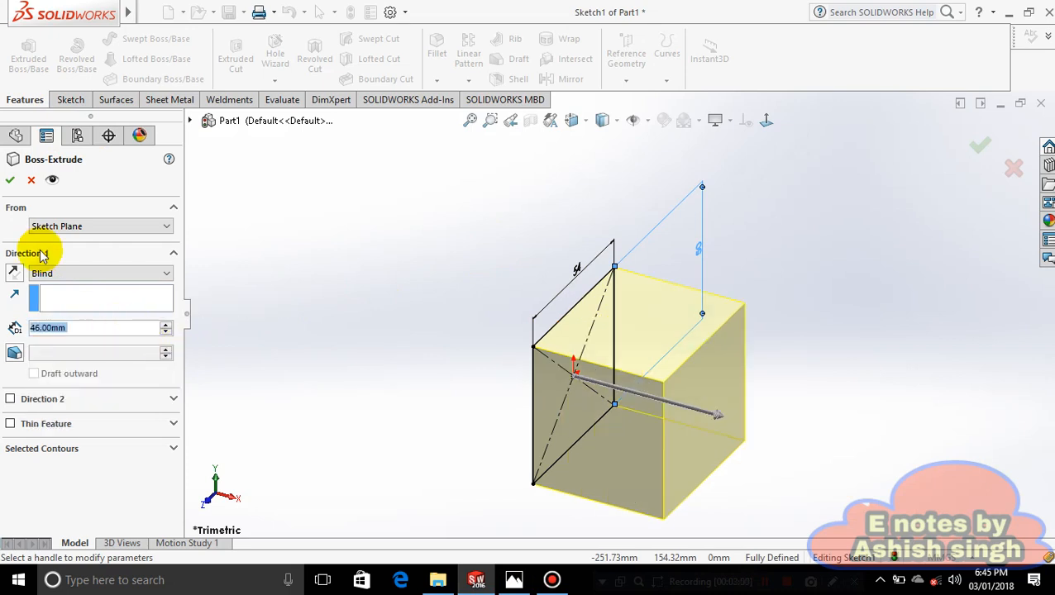
left_click(10, 179)
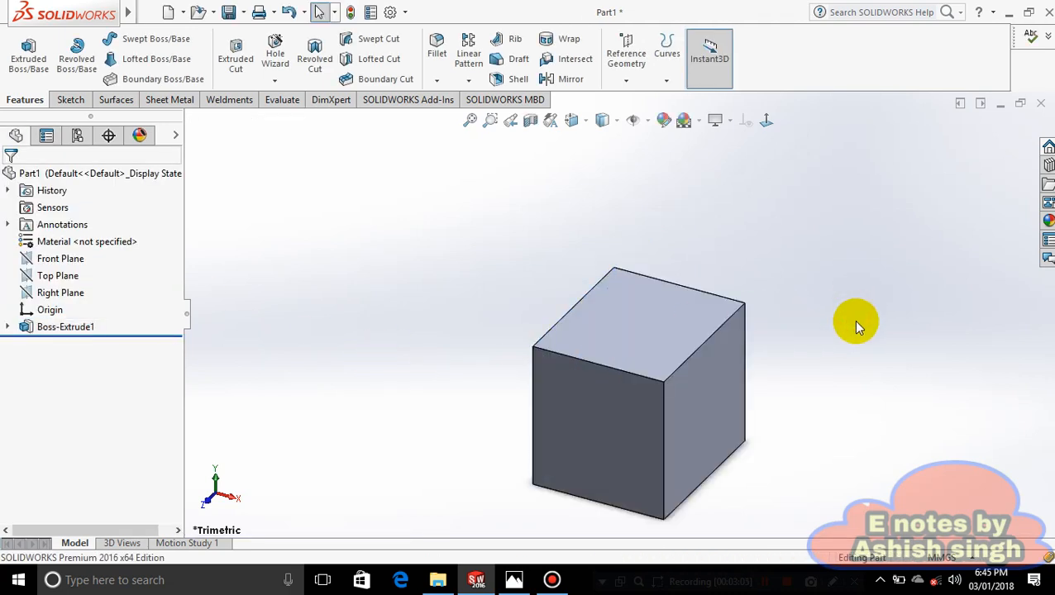
Start a new sketch on the extruded block's end face opposite the Right Plane.
left_click(700, 395)
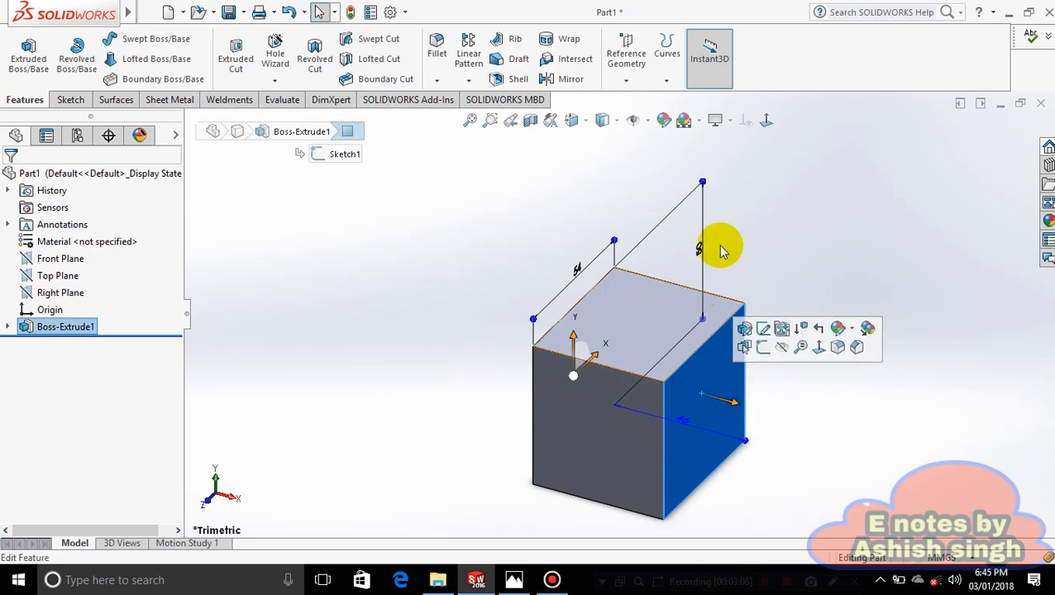
left_click(766, 121)
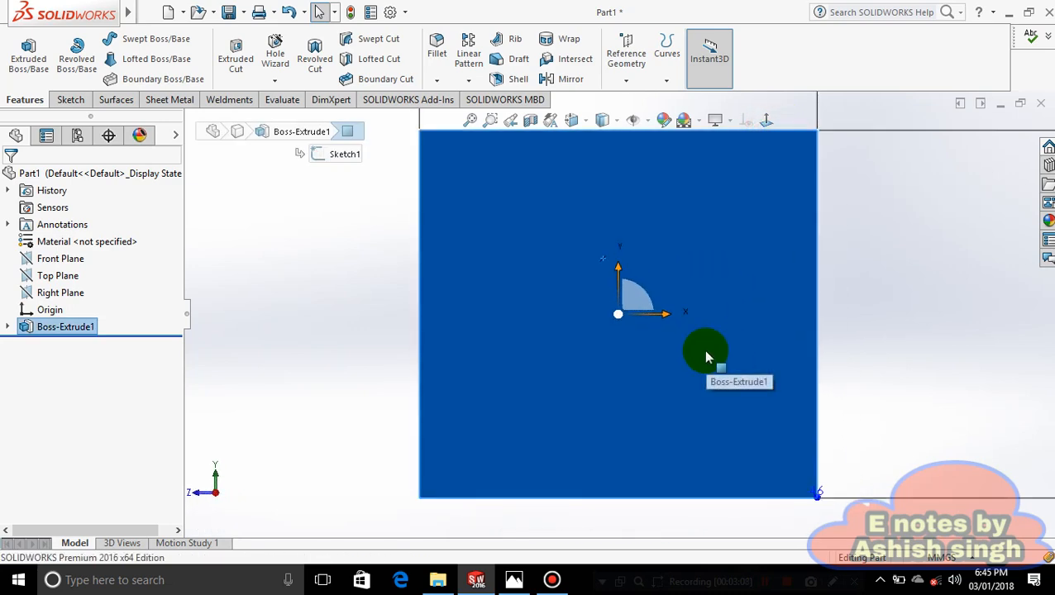
left_click(844, 290)
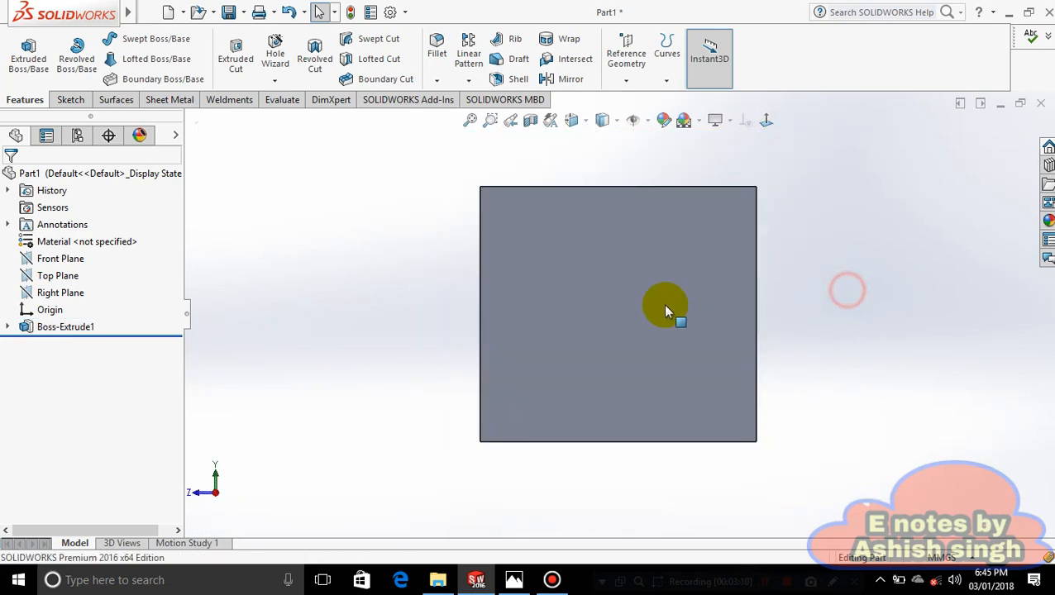
right_click(655, 288)
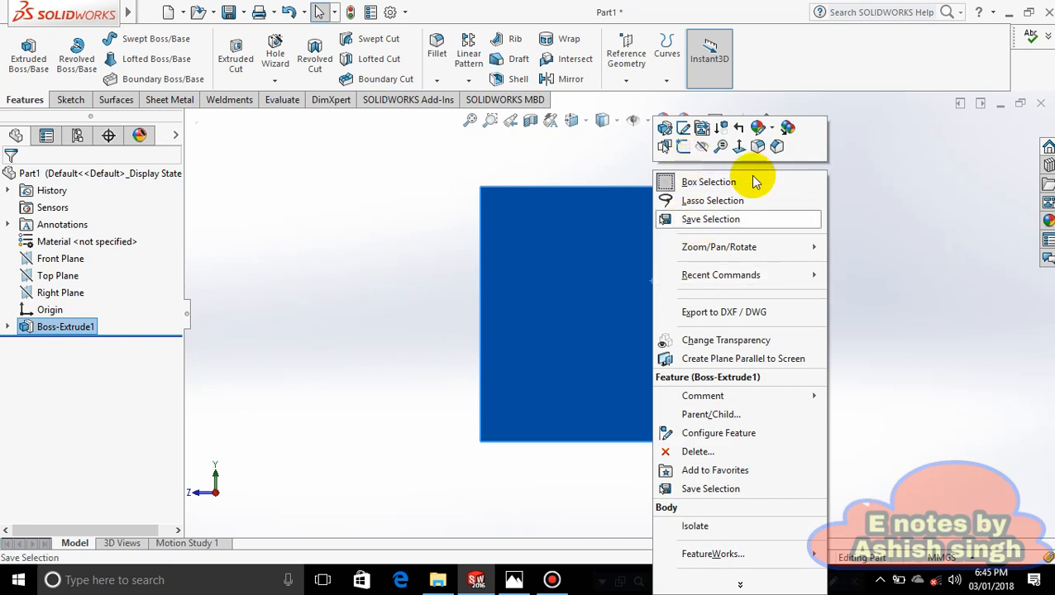
left_click(683, 148)
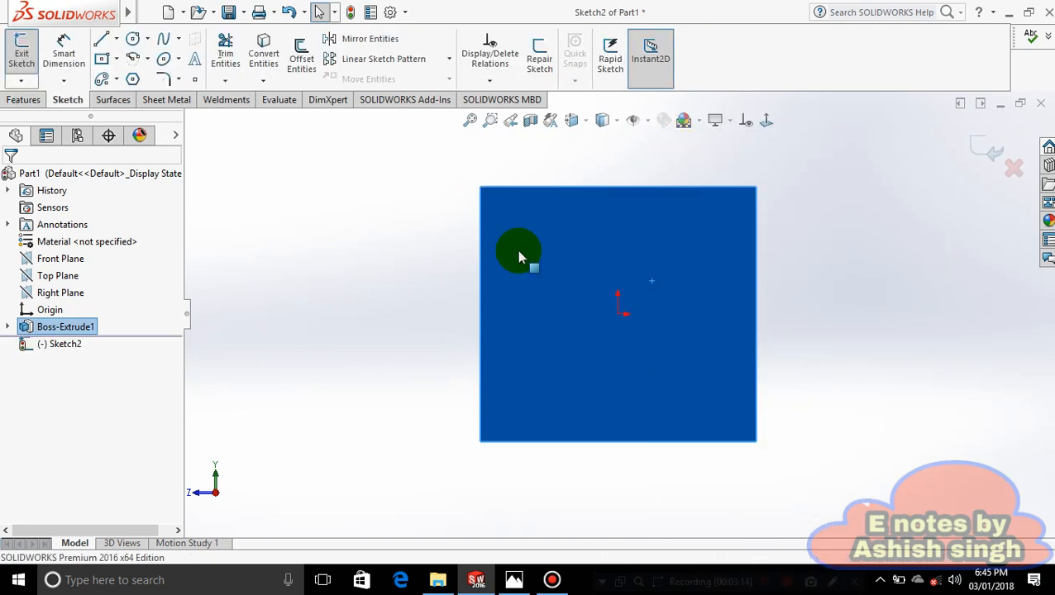
Sketch two upright corner rectangles overlapping the face's left and right edges and extending above its top edge, the right one about 20 by 51 mm.
left_click(116, 40)
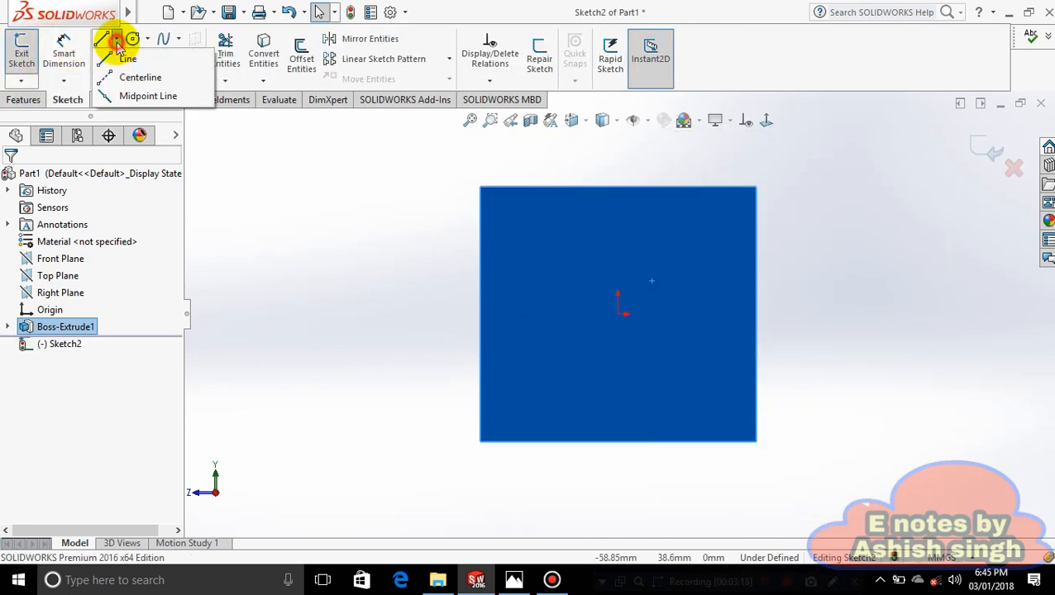
left_click(145, 74)
left_click(118, 58)
left_click(136, 80)
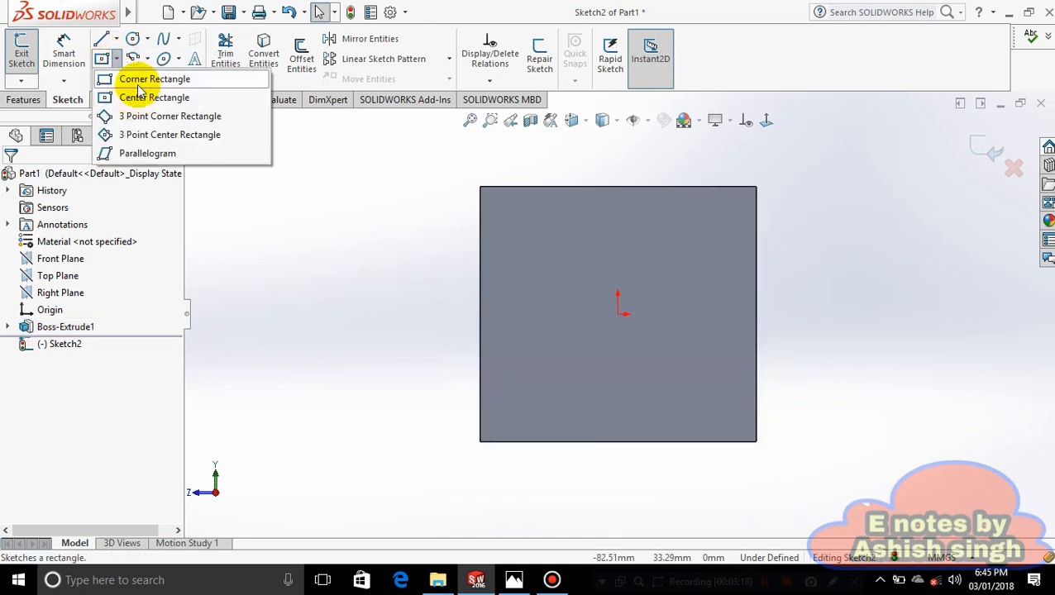
left_click(459, 171)
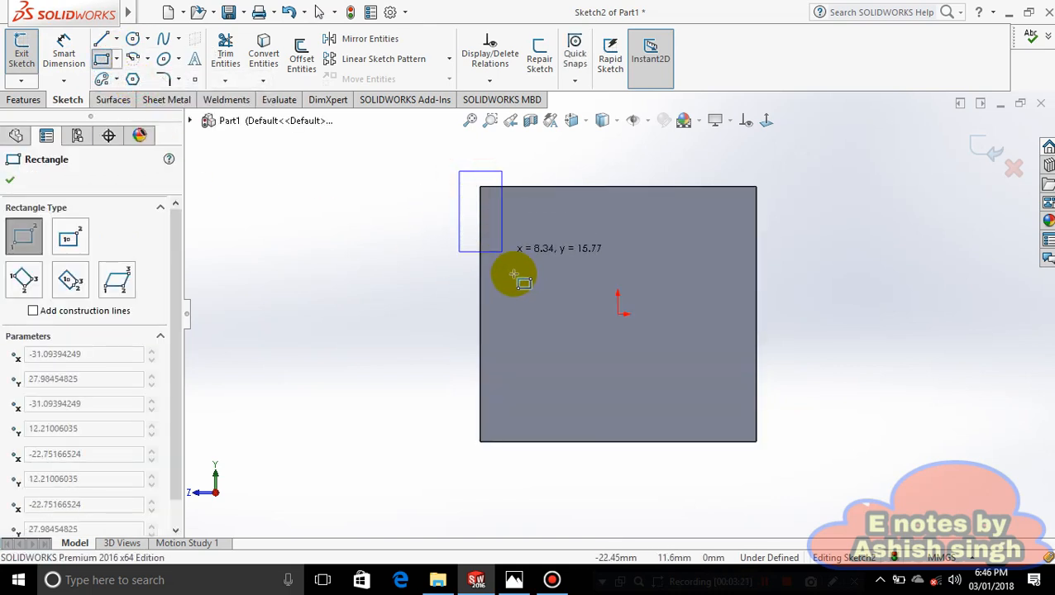
left_click(540, 418)
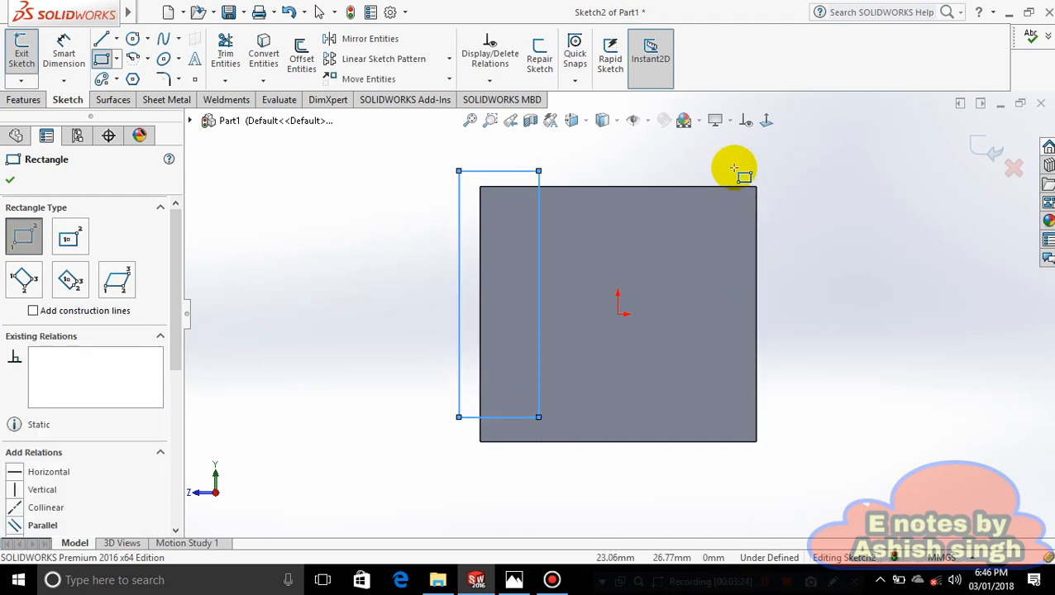
left_click(709, 159)
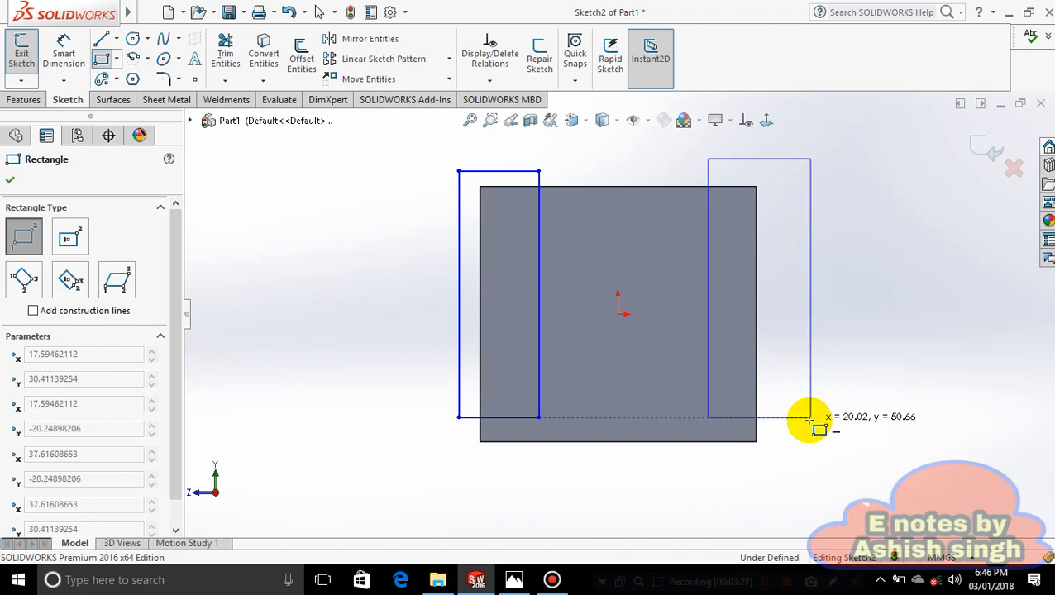
left_click(811, 417)
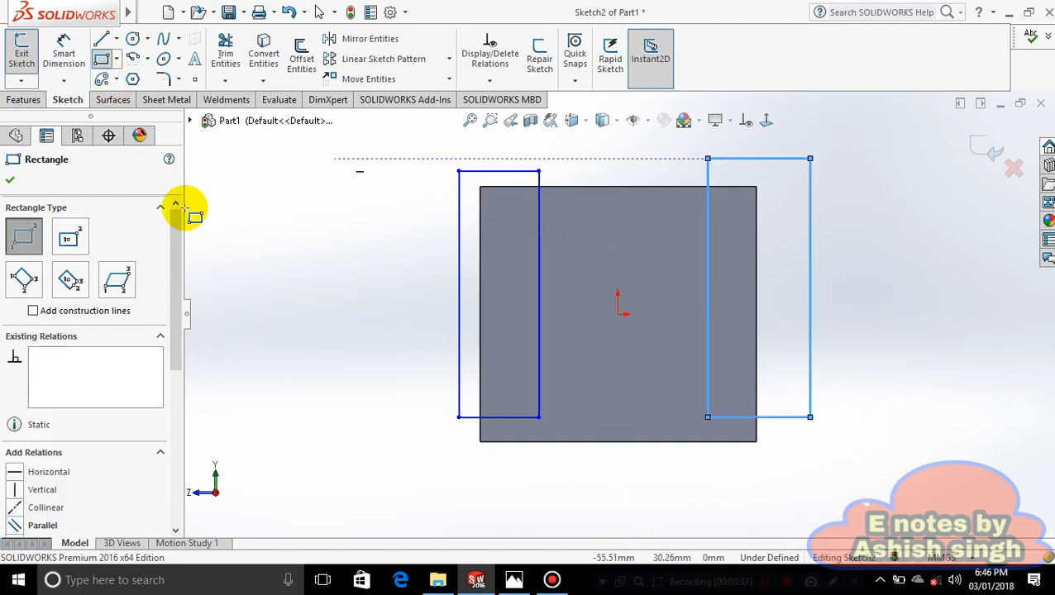
Check the drawing in Photos, and dimension the right rectangle's inner edge horizontally from the block's upper right corner at 78 mm.
key("Escape")
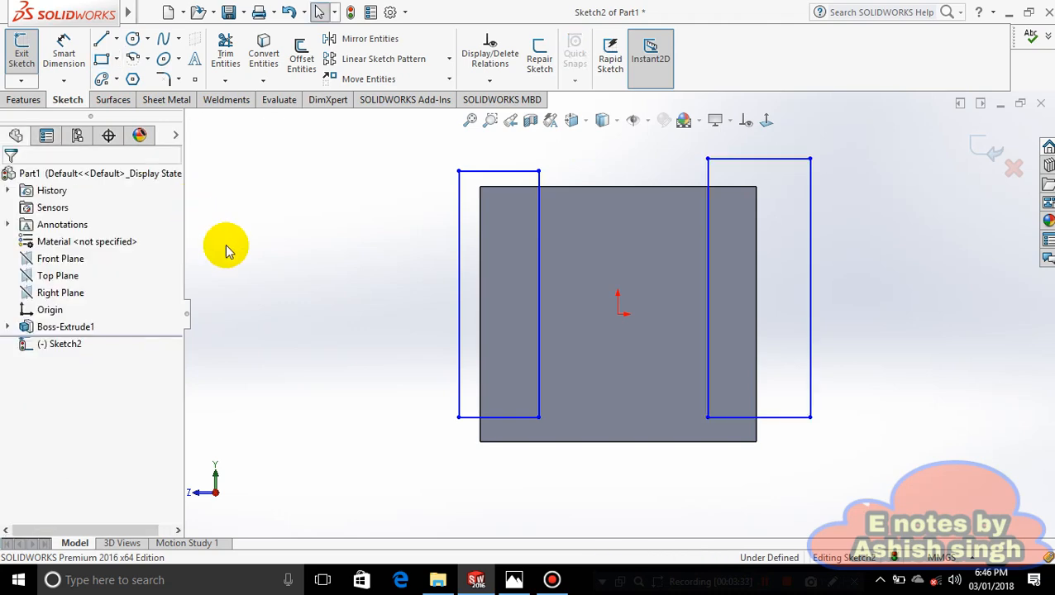
left_click(516, 578)
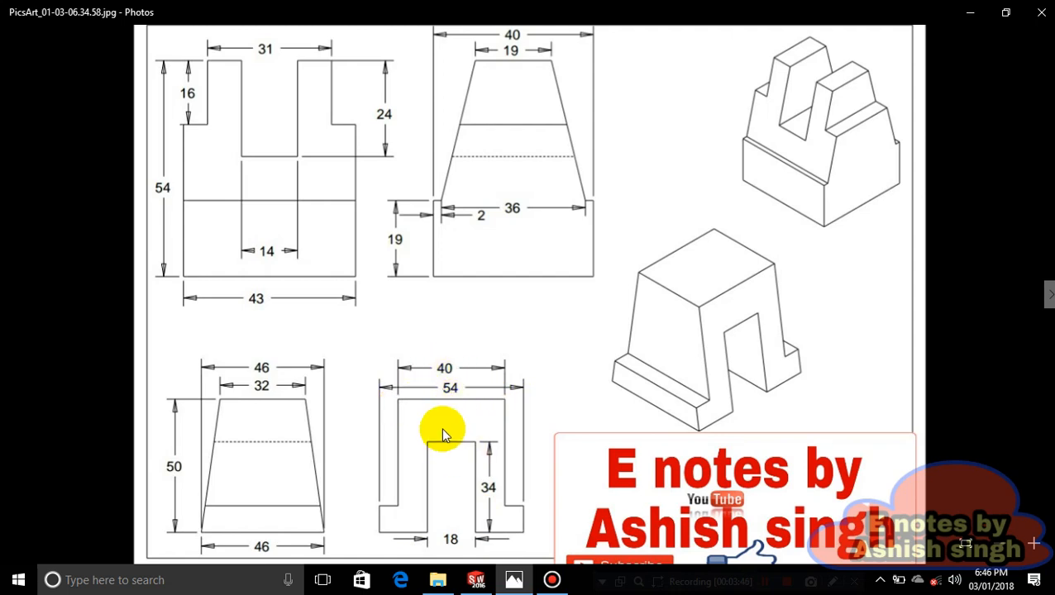
left_click(511, 581)
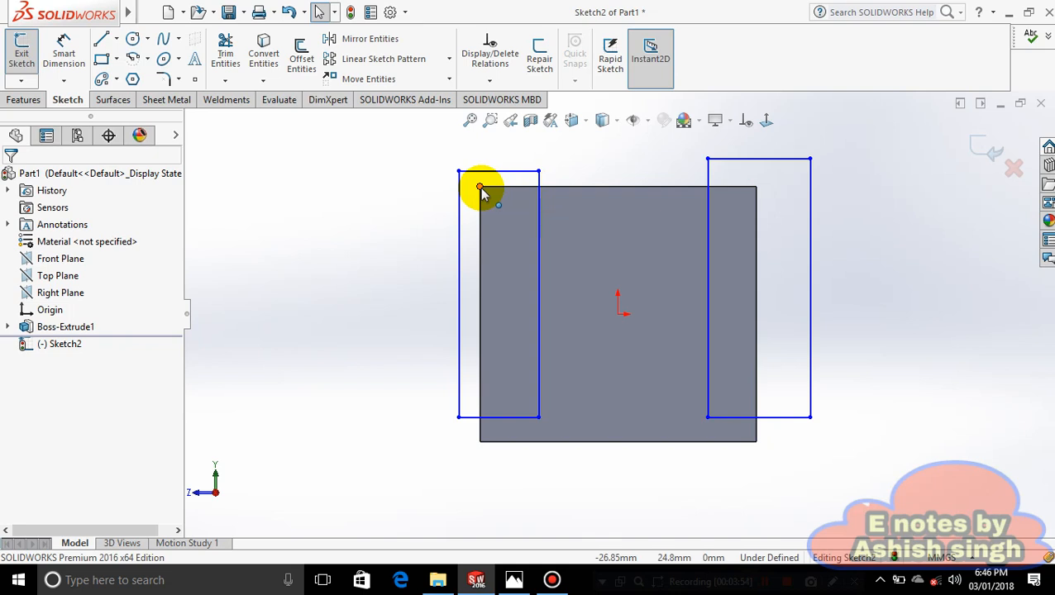
left_click(64, 51)
left_click(756, 188)
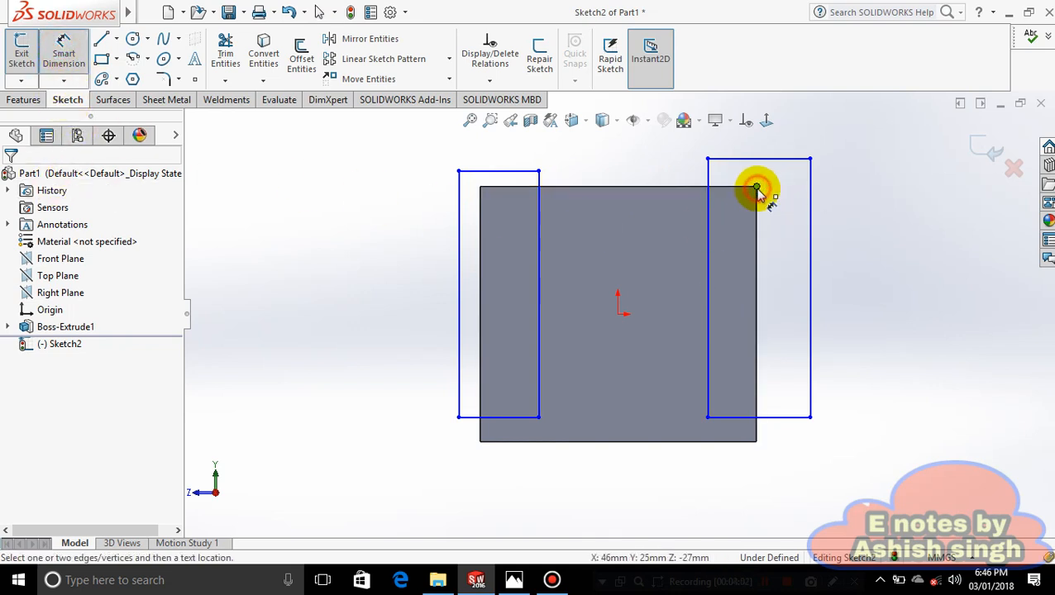
left_click(708, 160)
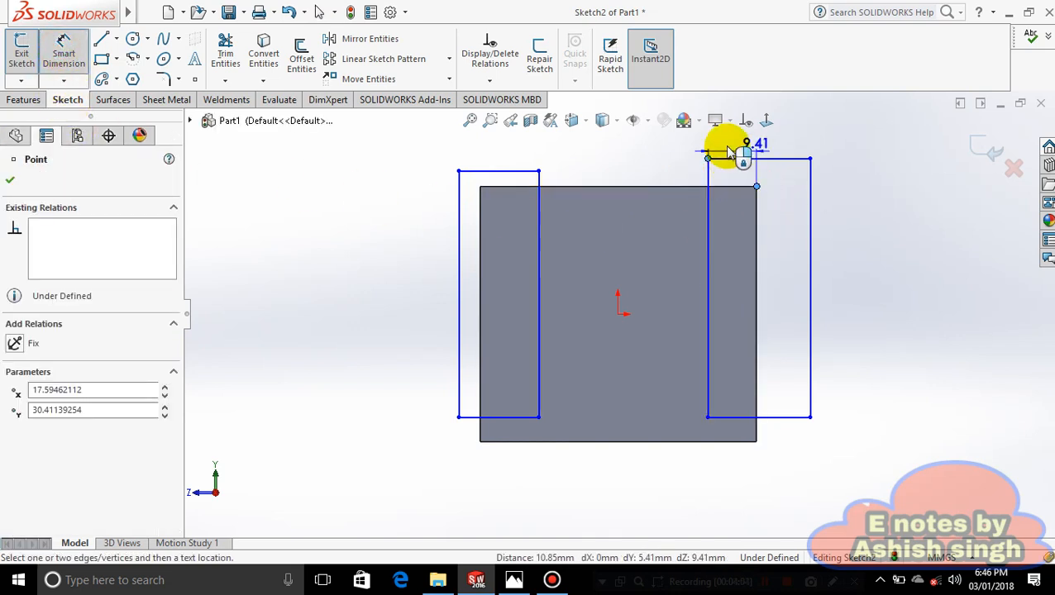
left_click(727, 137)
type("78")
key("Return")
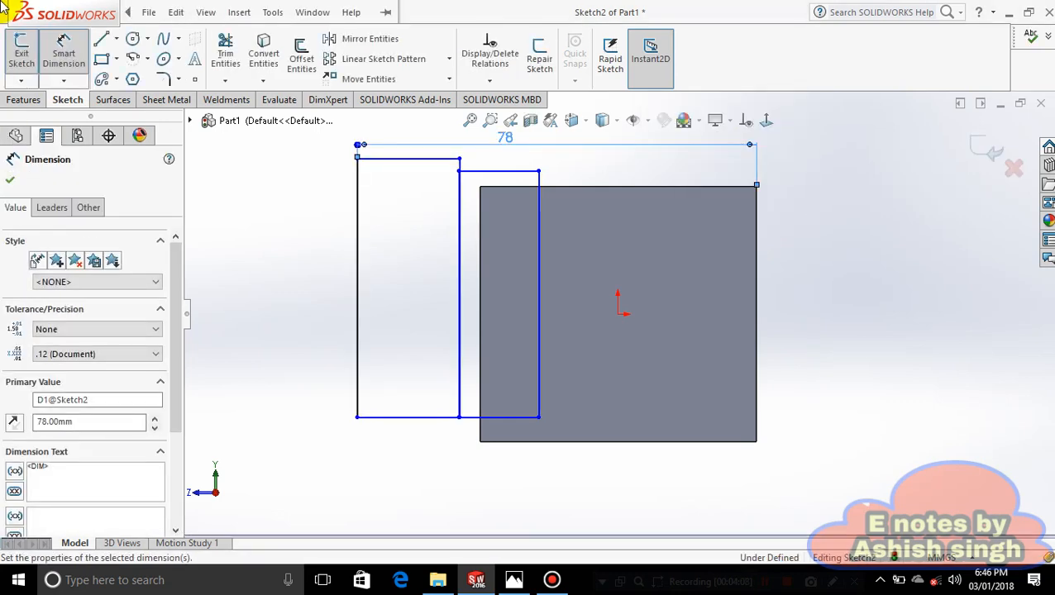
Undo the 78 mm value and set the right rectangle's inner-edge offset from the block's side to 7 mm.
key("Escape")
key("ctrl+z")
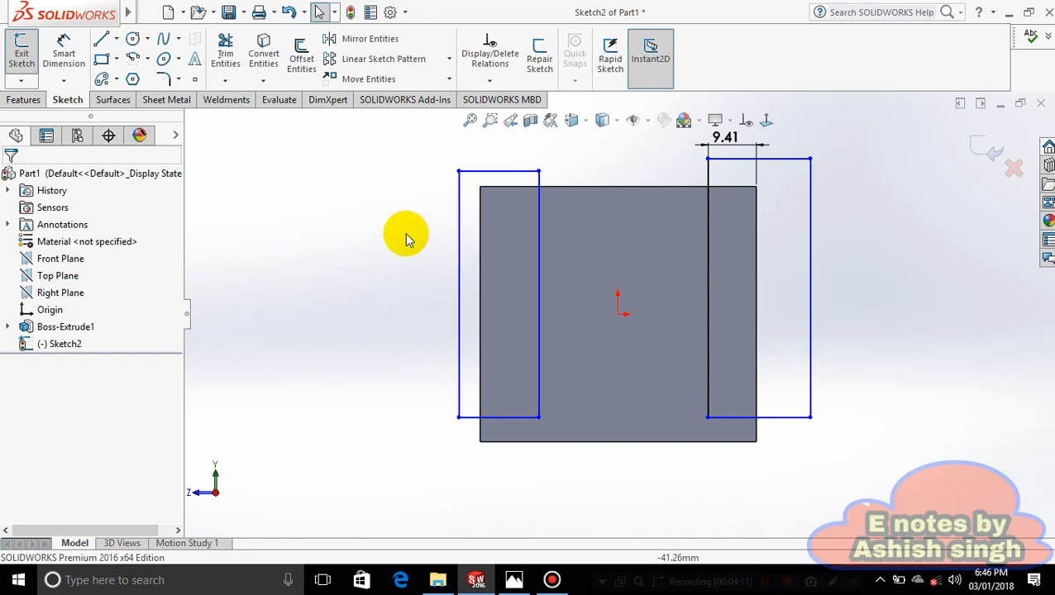
scroll(500, 228, "up", 3)
double_click(684, 214)
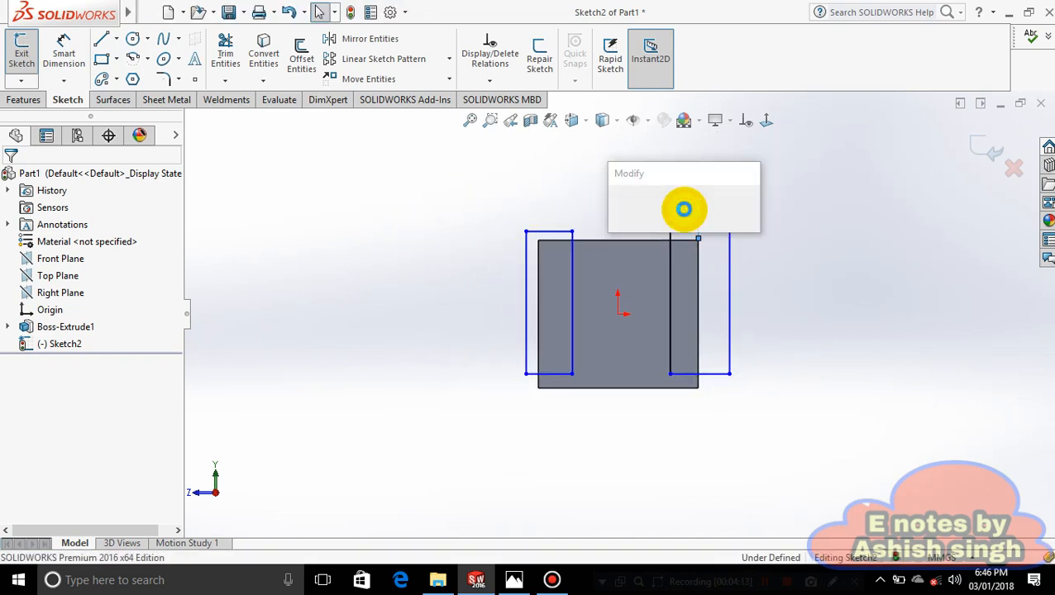
type("7")
key("Return")
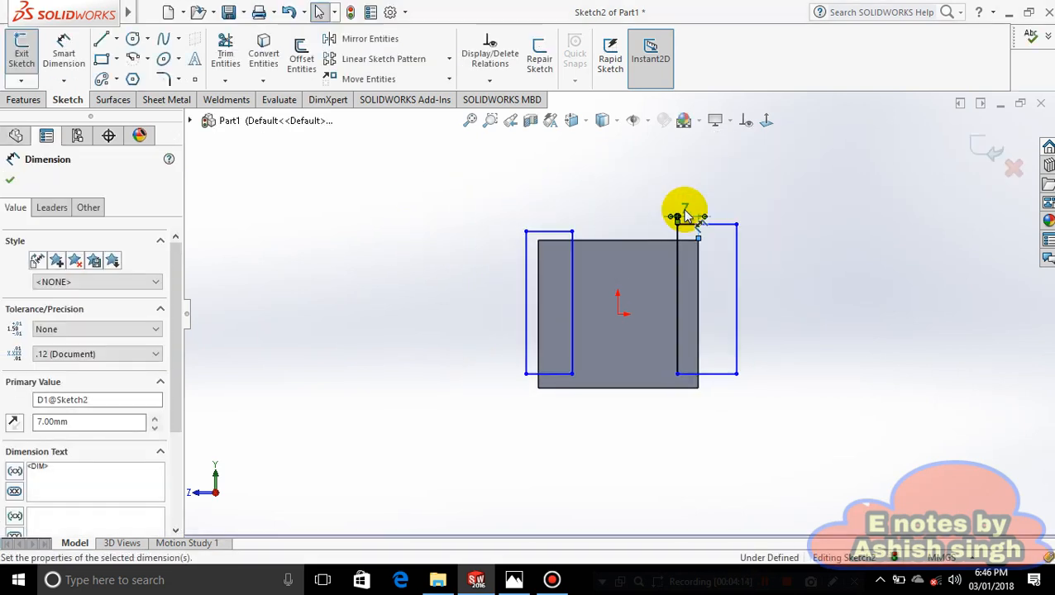
Dimension the left rectangle's inner edge horizontally from the block's upper left corner and set the distance to 7 mm.
left_click(572, 232)
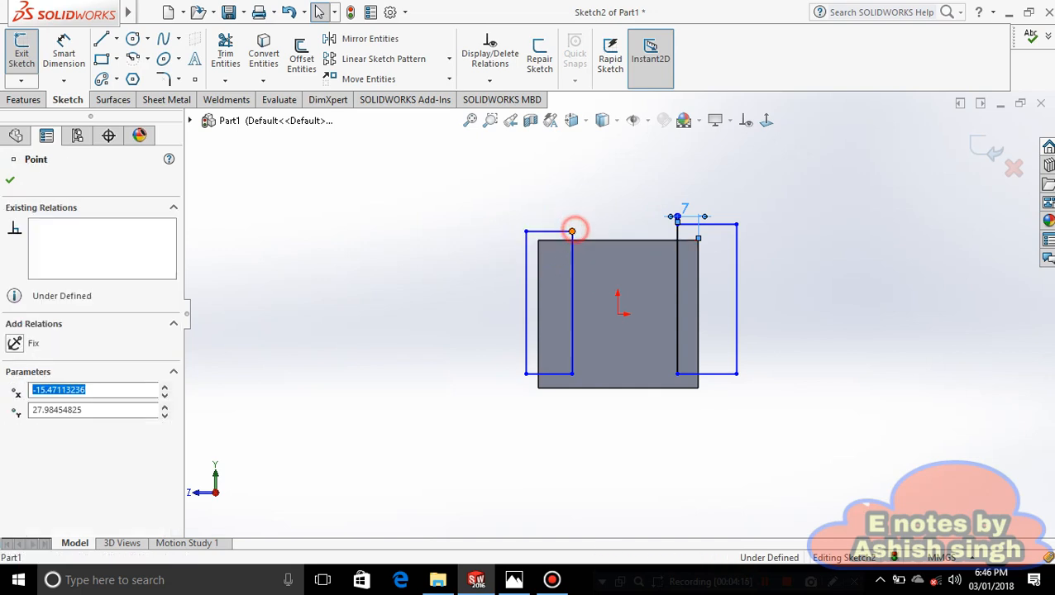
left_click(556, 199)
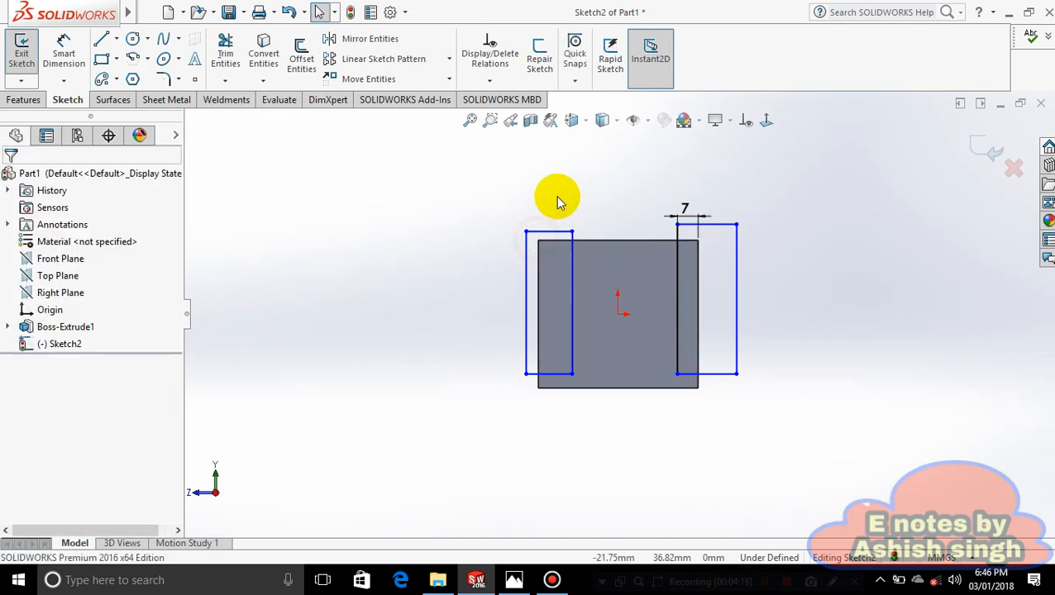
left_click(57, 41)
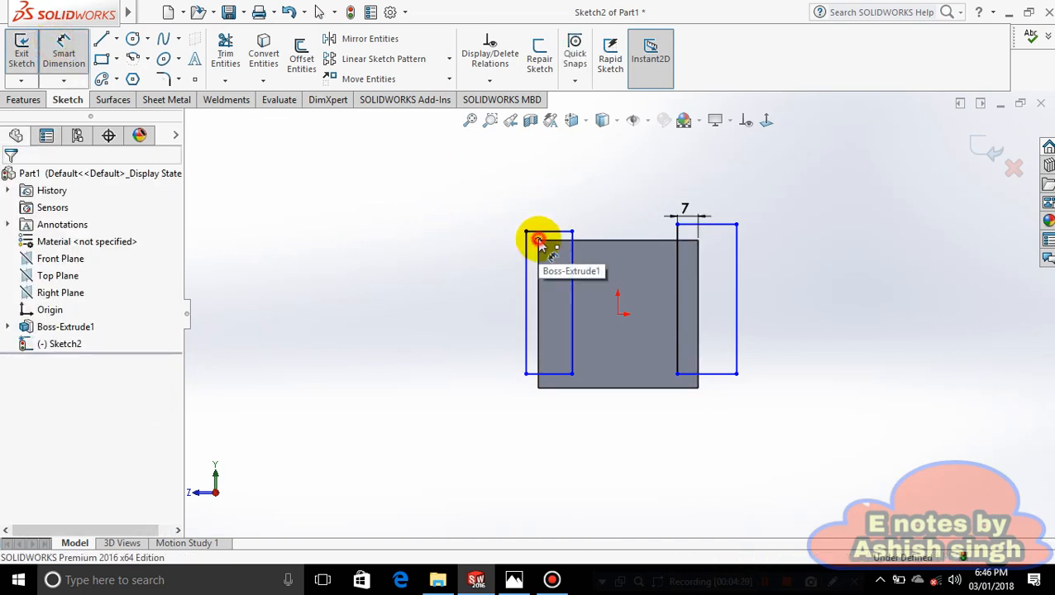
left_click(571, 235)
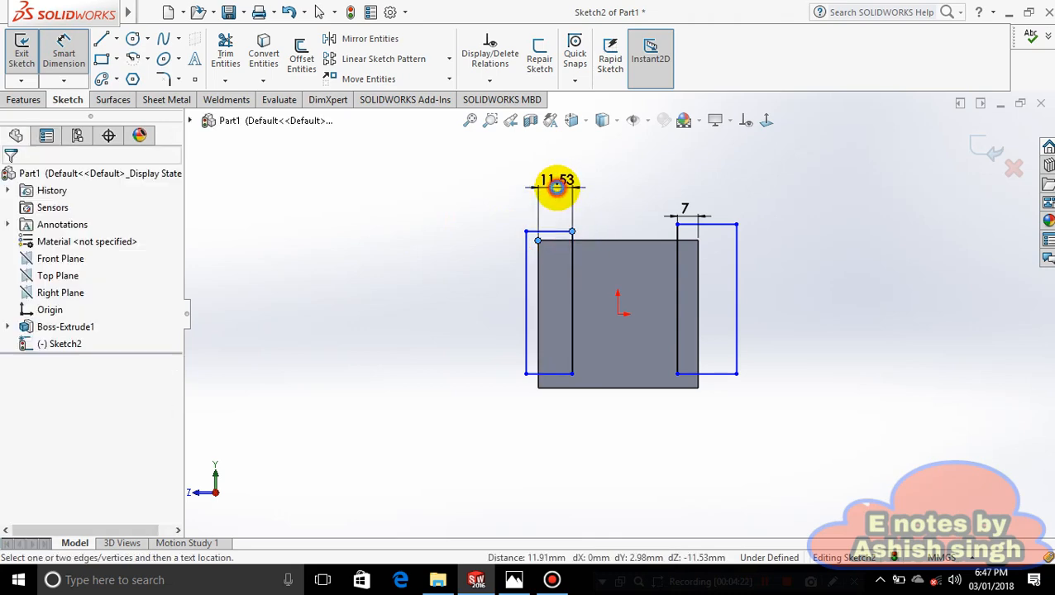
left_click(557, 185)
type("7")
left_click(494, 180)
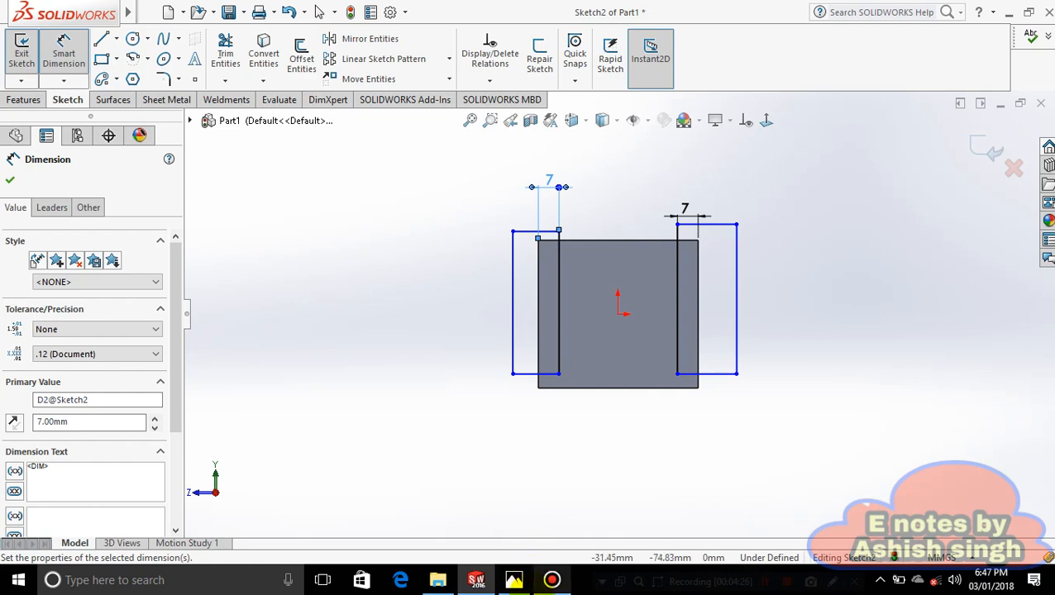
Consult the reference drawing in Photos and cut both side rectangles out of the block with a 46 mm blind Extruded Cut.
left_click(513, 580)
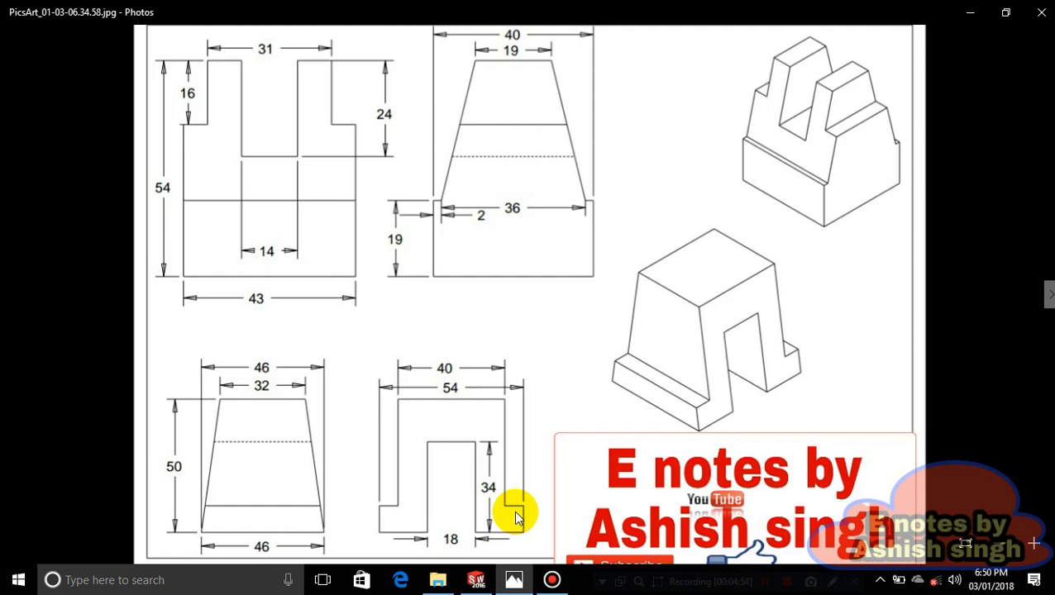
left_click(476, 579)
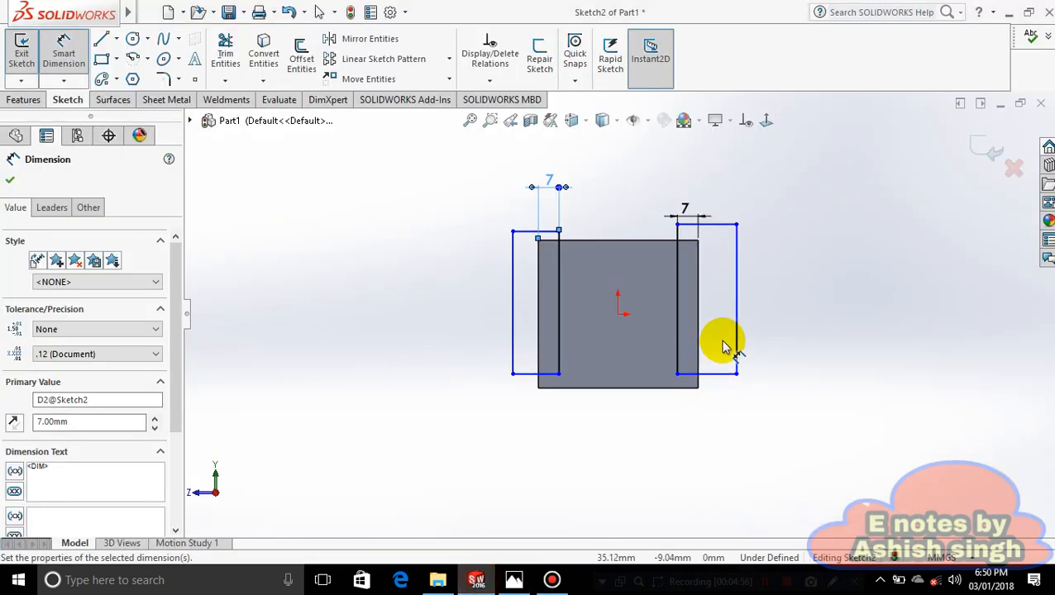
left_click(716, 409)
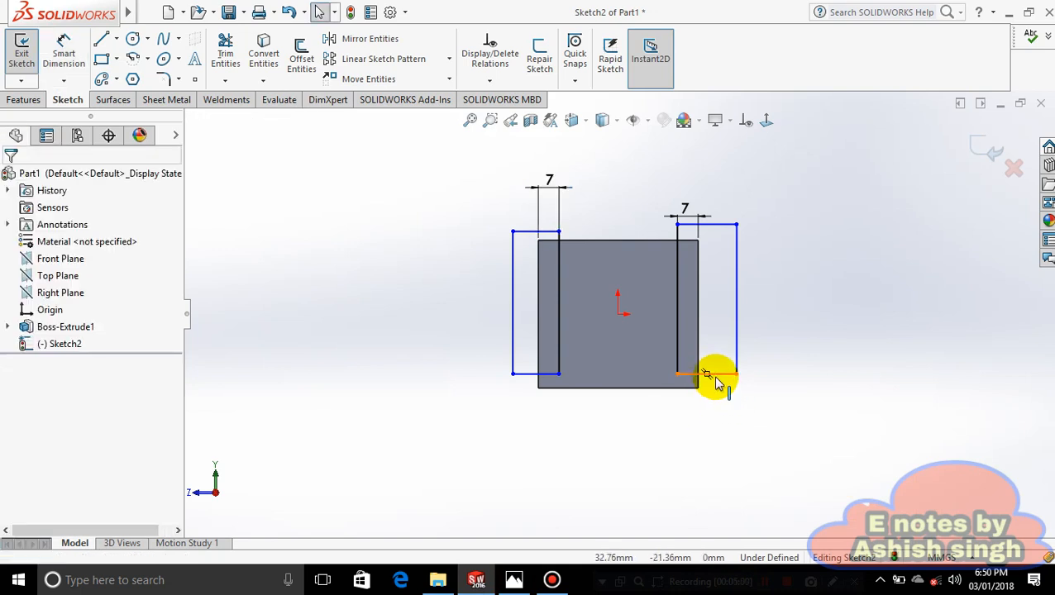
left_click(720, 376)
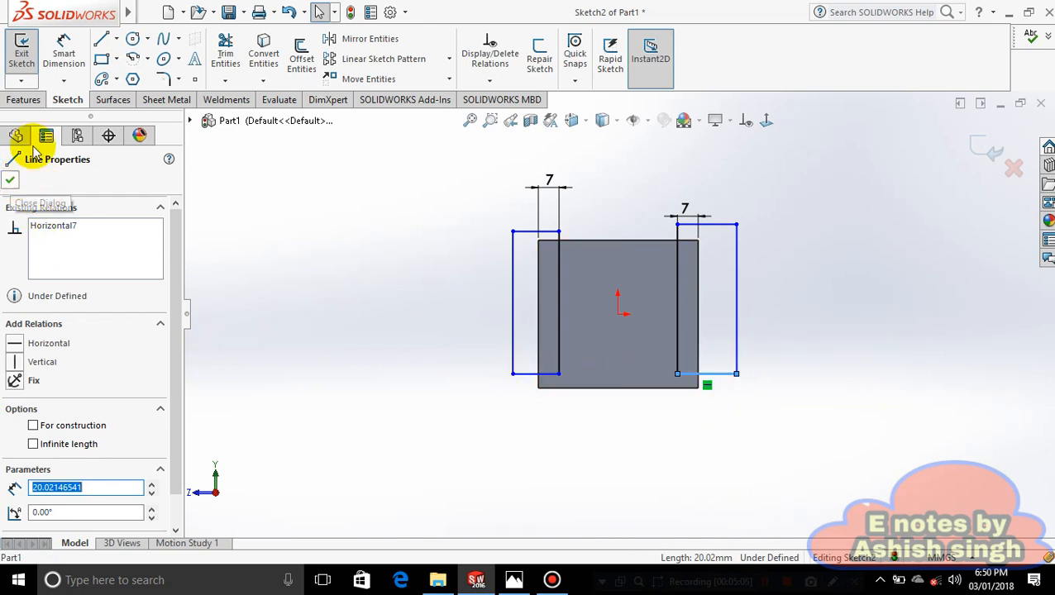
left_click(10, 179)
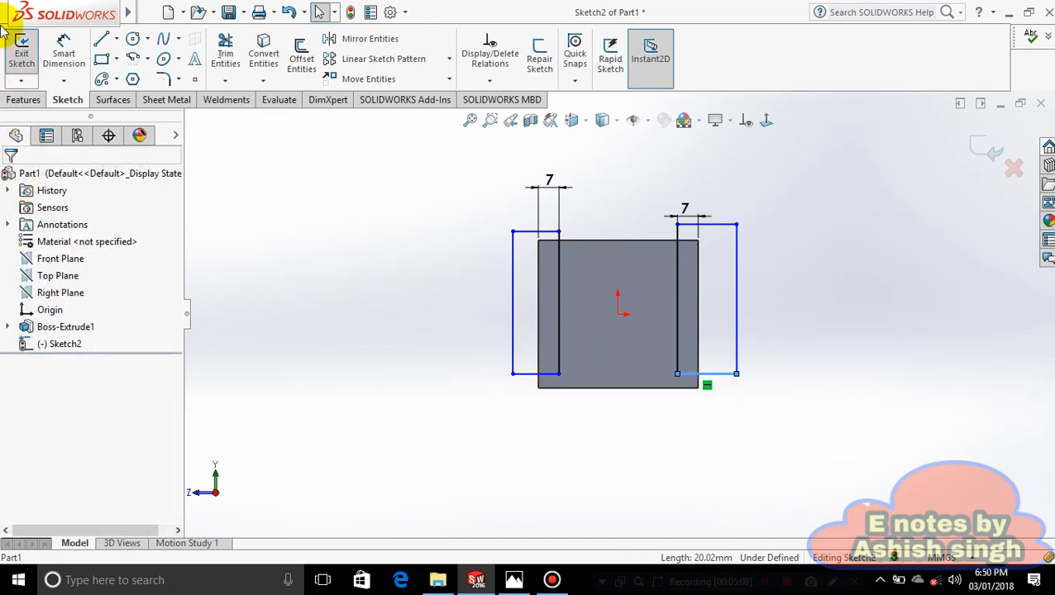
left_click(22, 100)
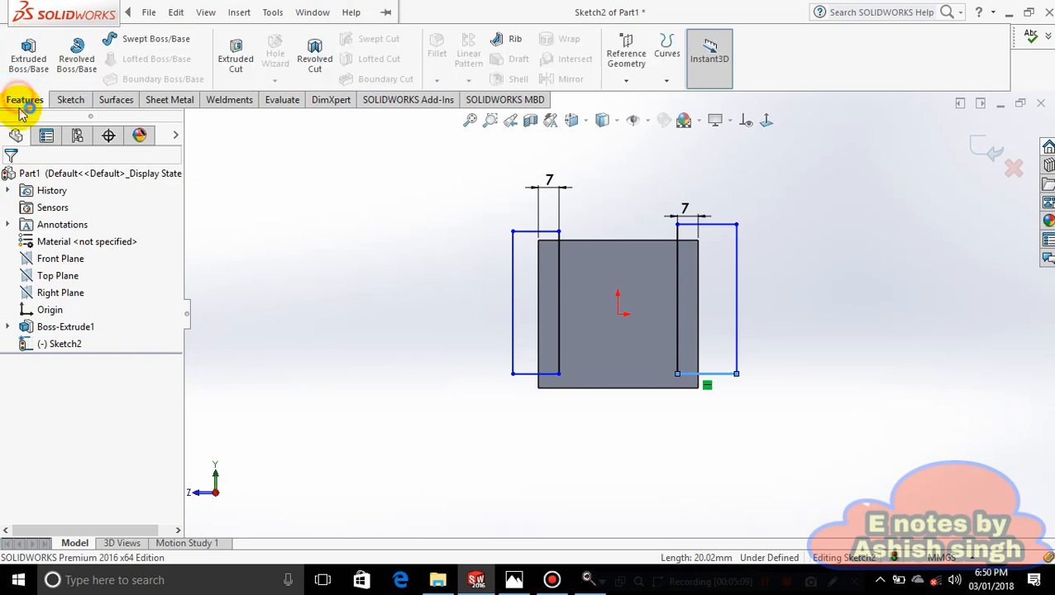
left_click(223, 53)
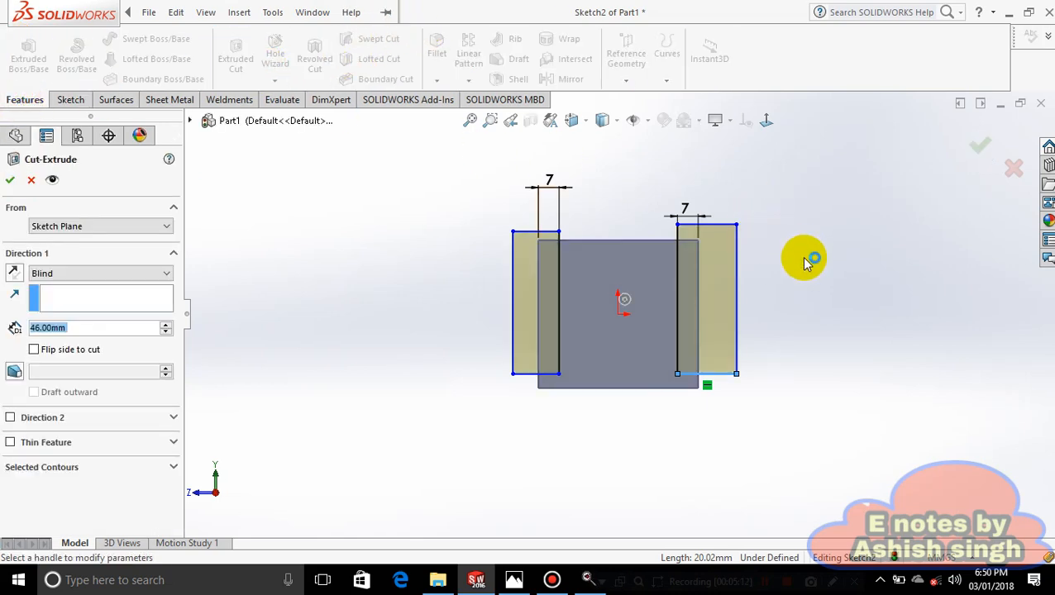
middle_click_drag(808, 259, 683, 348)
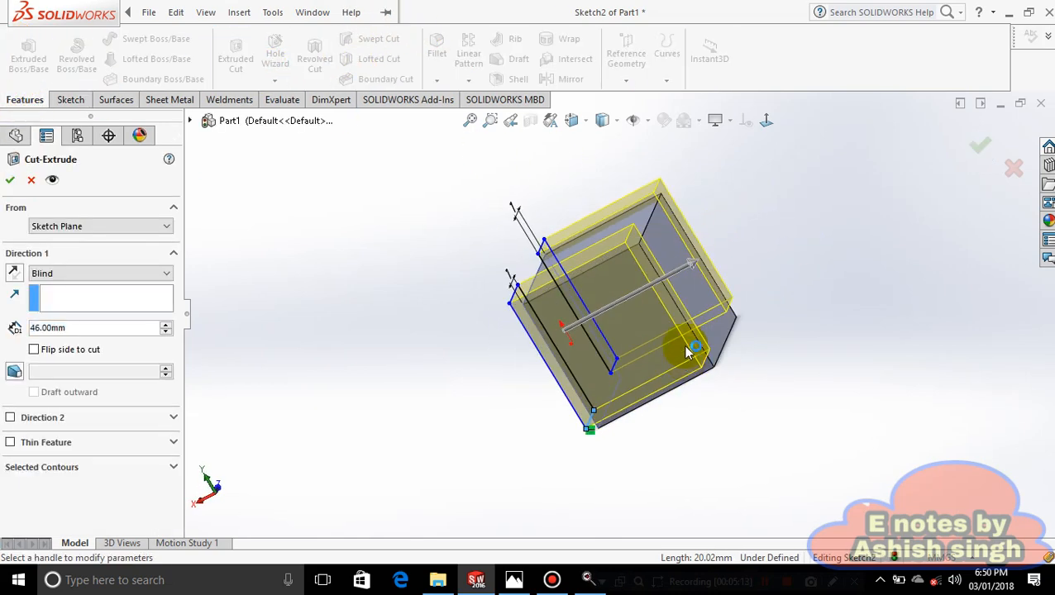
left_click(972, 151)
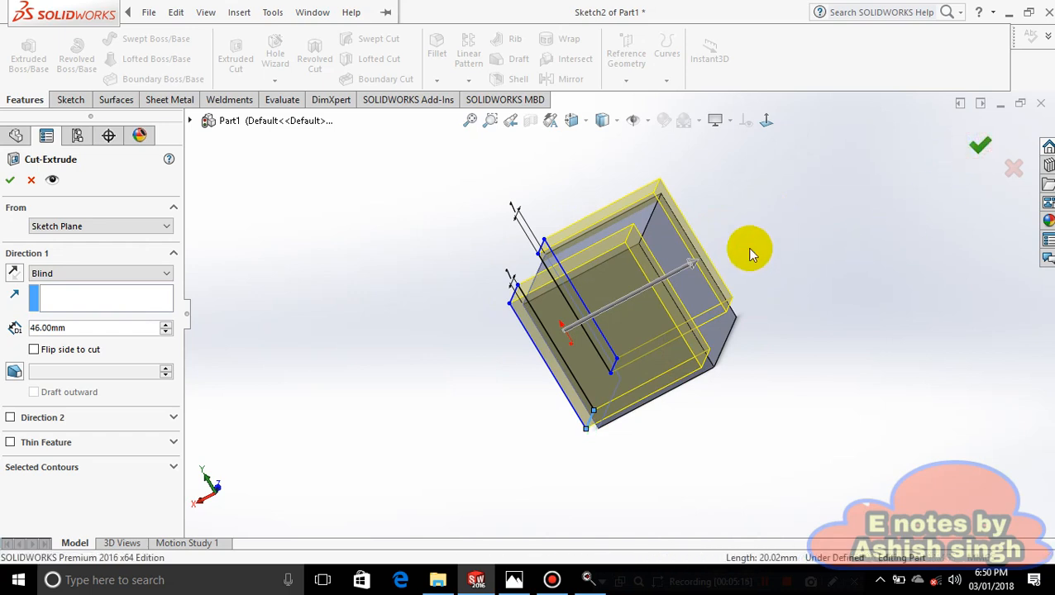
Start a new sketch on the block's stepped end face, viewed normal to that face.
middle_click_drag(749, 250, 817, 287)
left_click(616, 348)
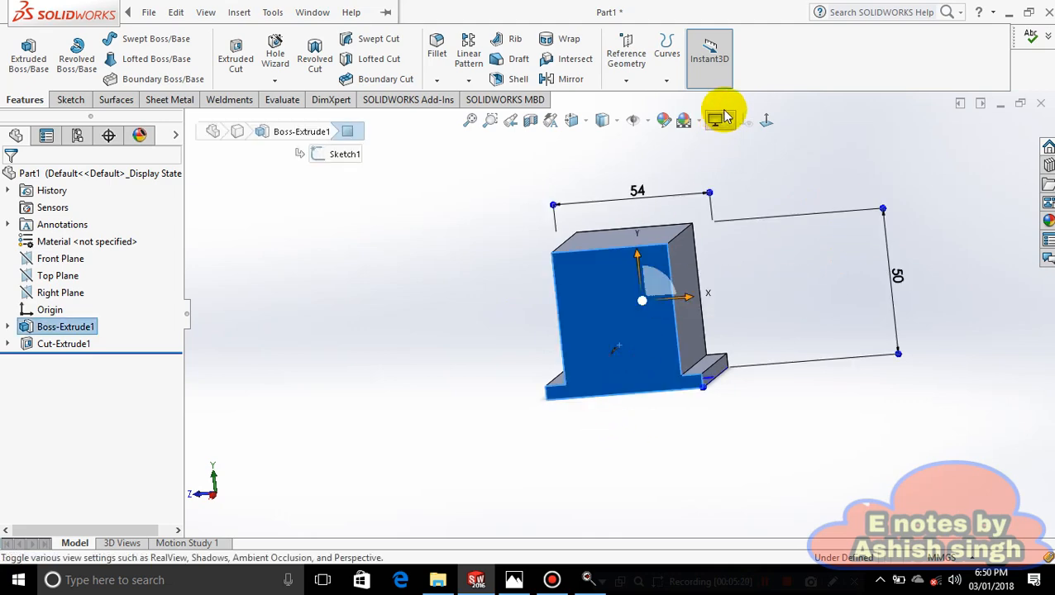
left_click(766, 120)
right_click(649, 325)
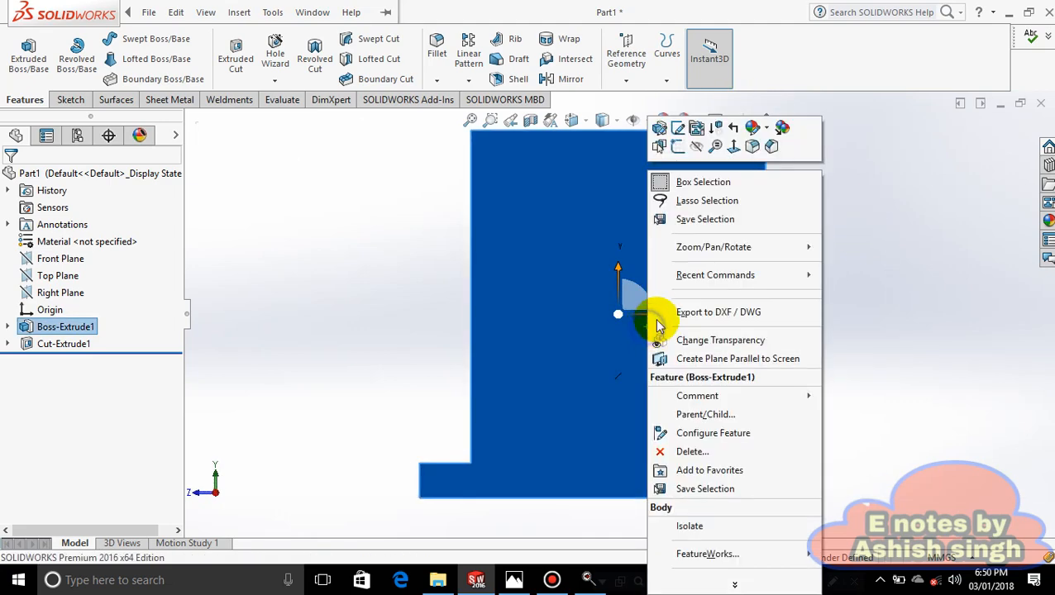
left_click(678, 146)
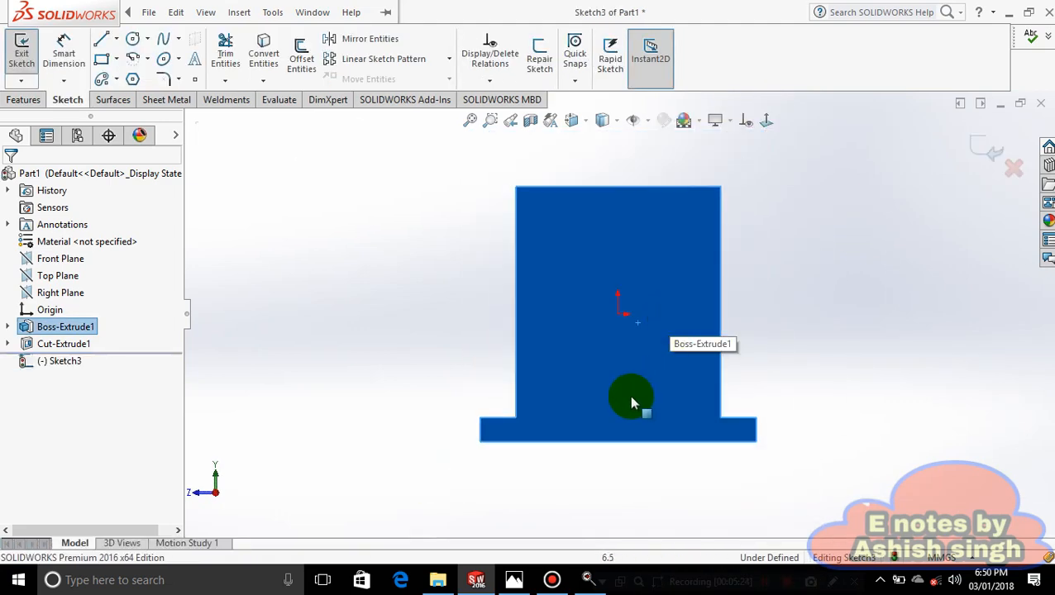
Sketch a corner rectangle about 18 by 28 mm around the middle of the face, with its base on the face's bottom edge.
left_click(117, 61)
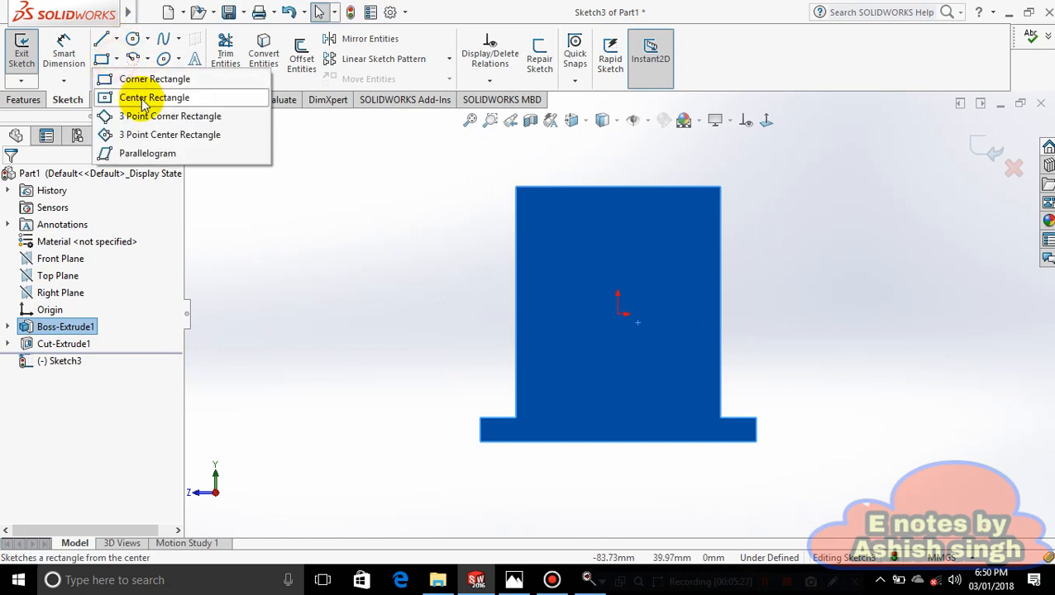
left_click(142, 81)
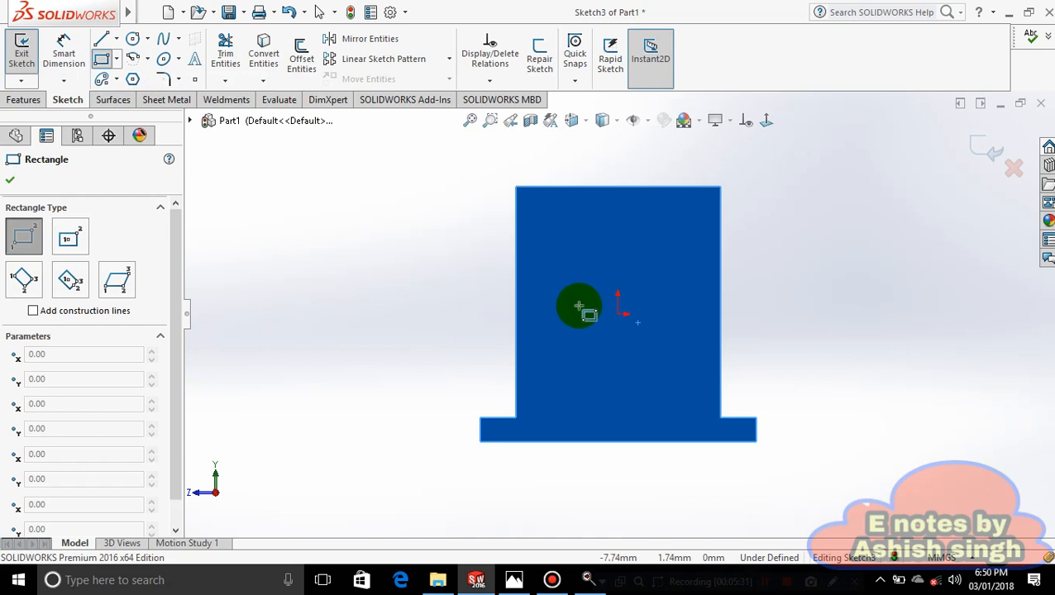
left_click(576, 299)
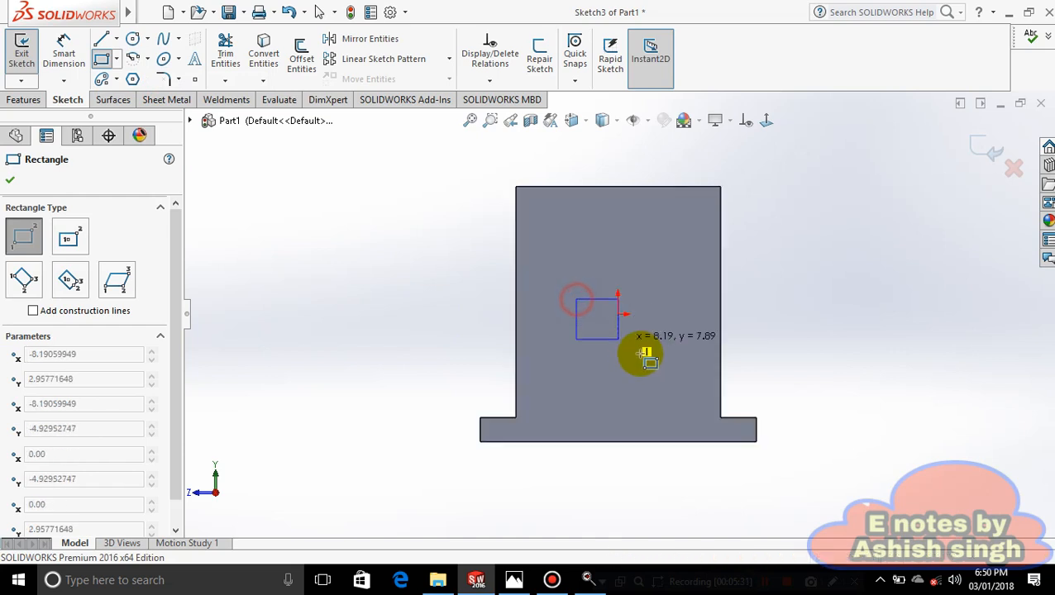
left_click(671, 440)
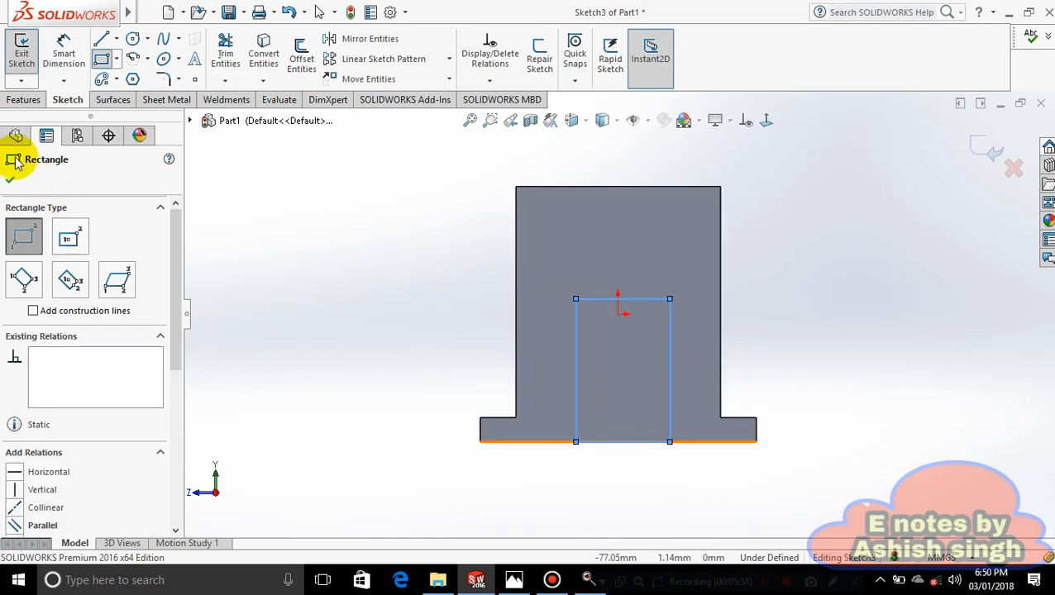
Dimension the slot rectangle's bottom edge and set its width to 18 mm.
left_click(64, 52)
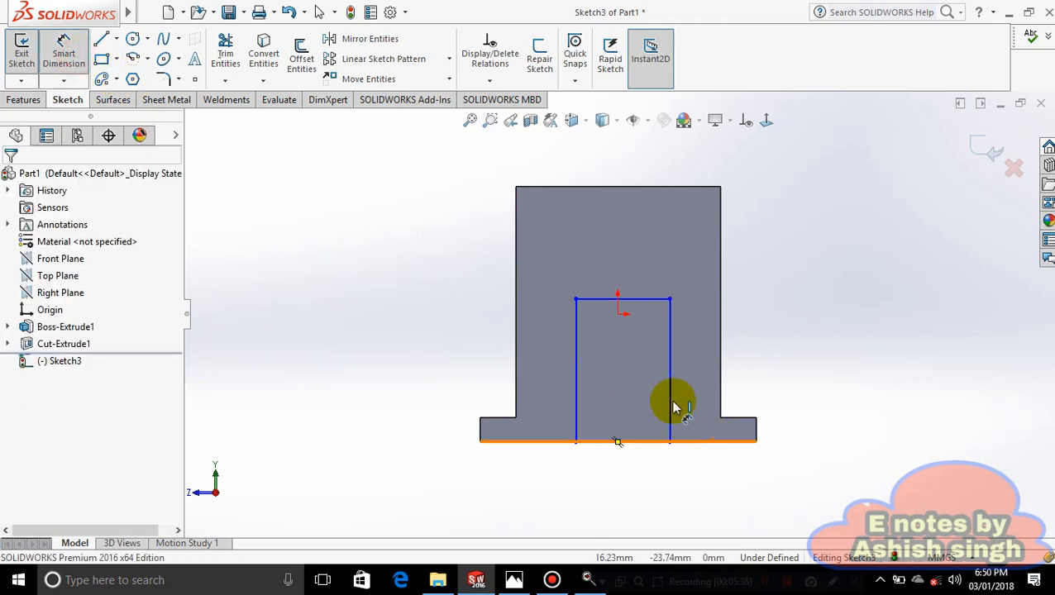
left_click(621, 446)
left_click(636, 488)
type("18")
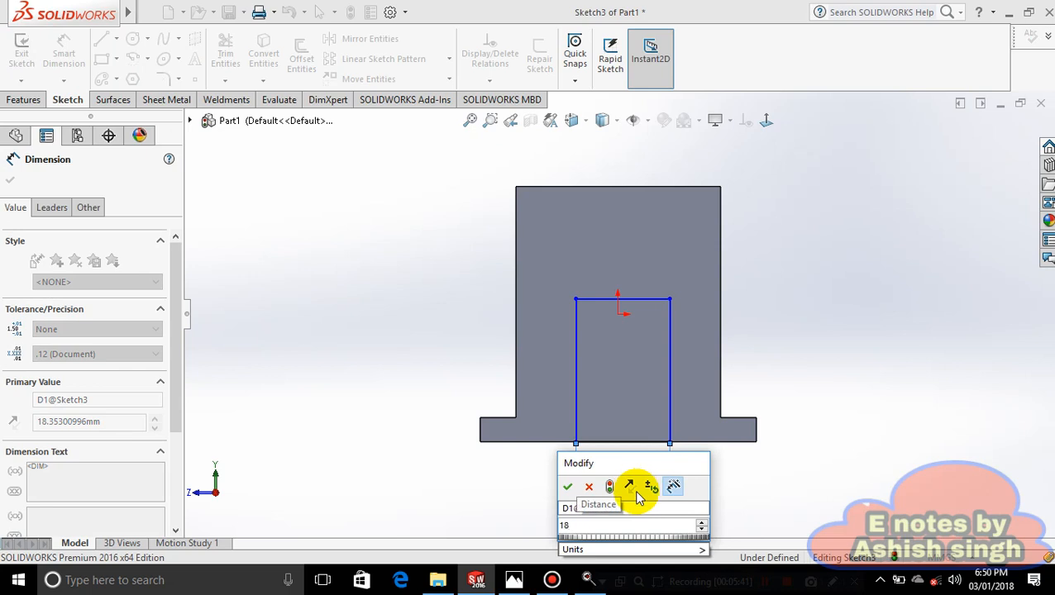
key("Return")
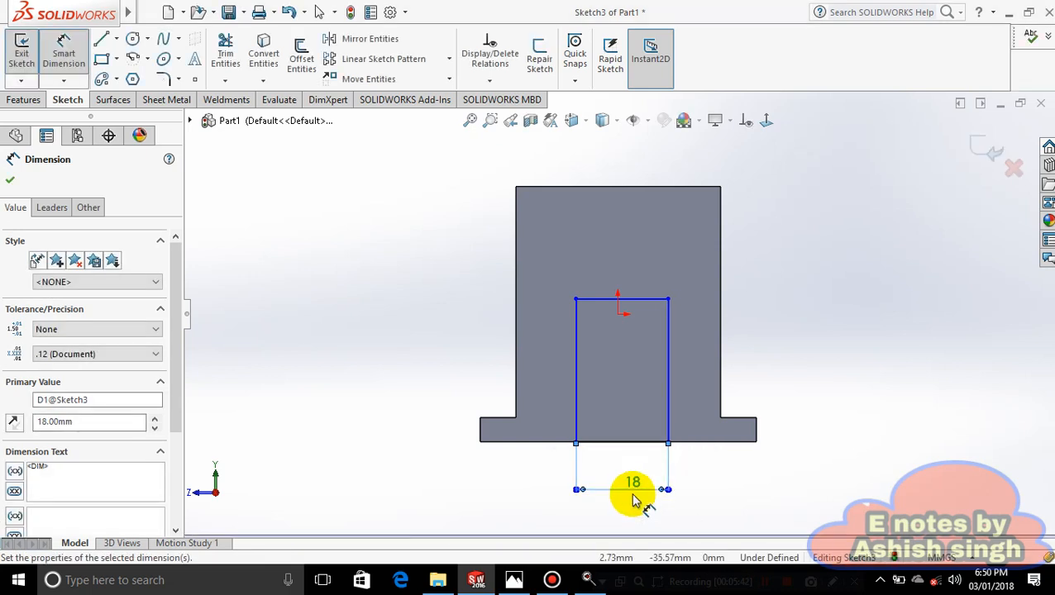
Dimension the slot rectangle's height between its bottom and top edges and set it to 34 mm.
left_click(650, 441)
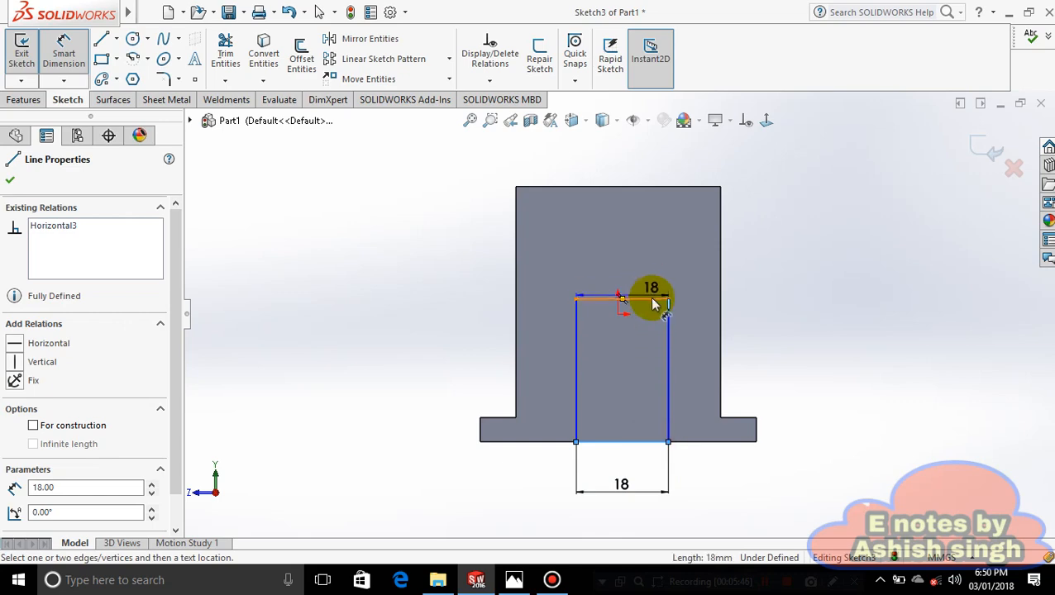
left_click(652, 299)
left_click(819, 361)
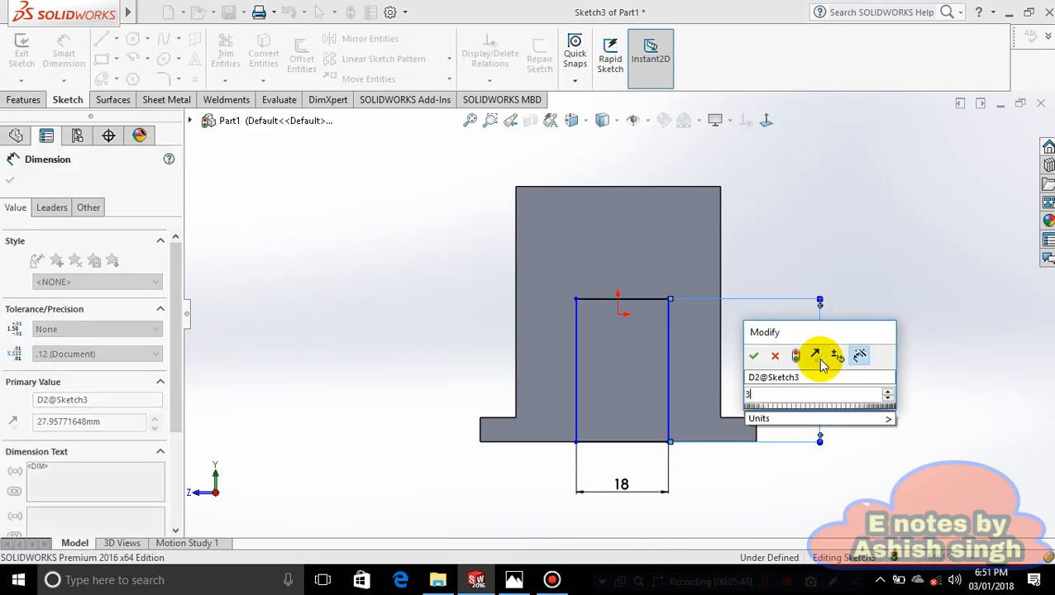
type("34")
key("Return")
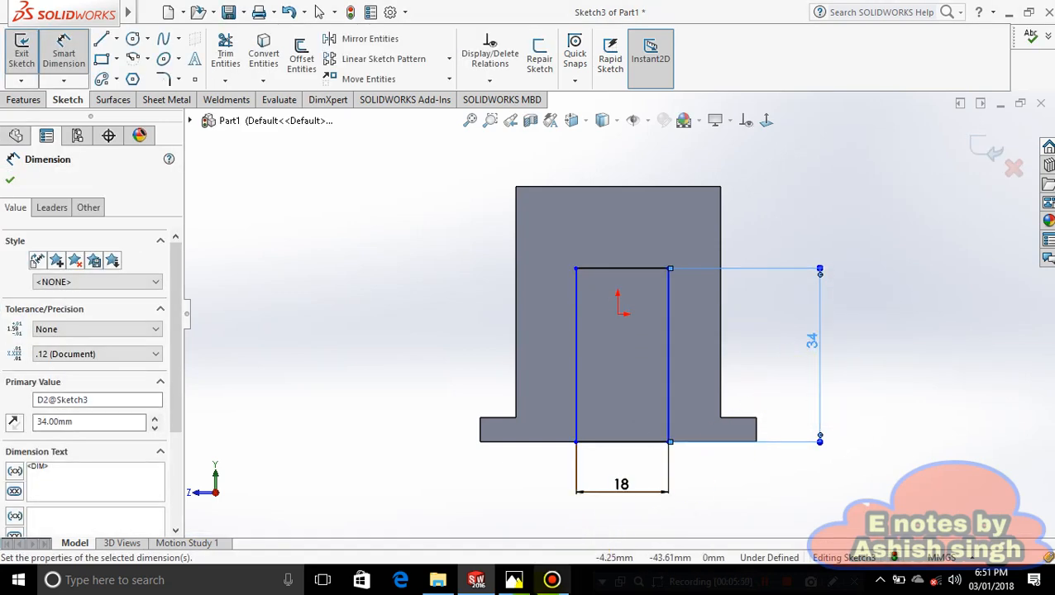
Check the slot's placement in the reference drawing in Photos and try dimensioning the gaps between the slot's sides and the block's sides.
left_click(515, 580)
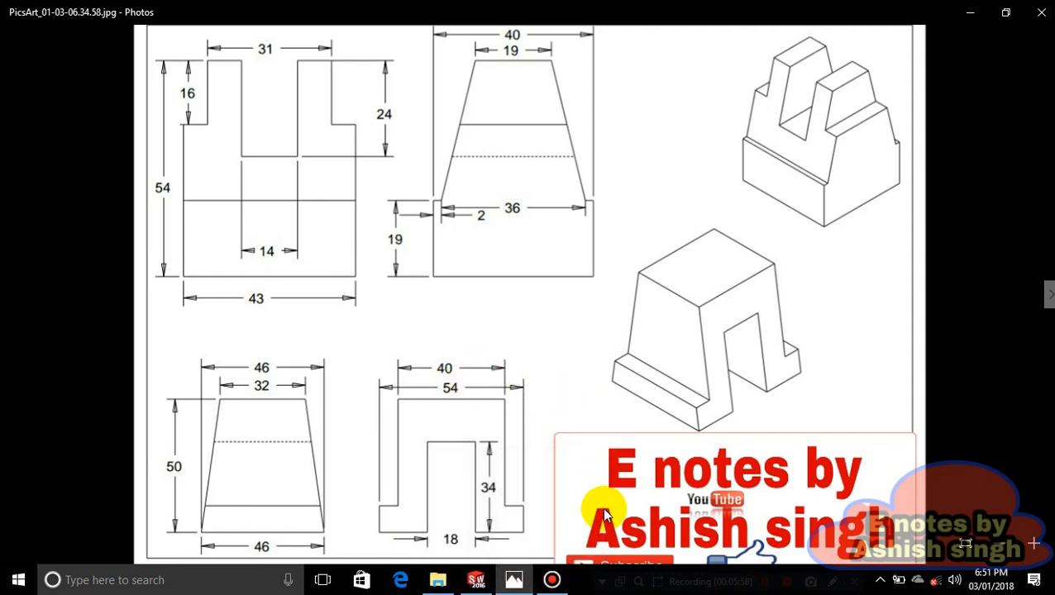
left_click(514, 577)
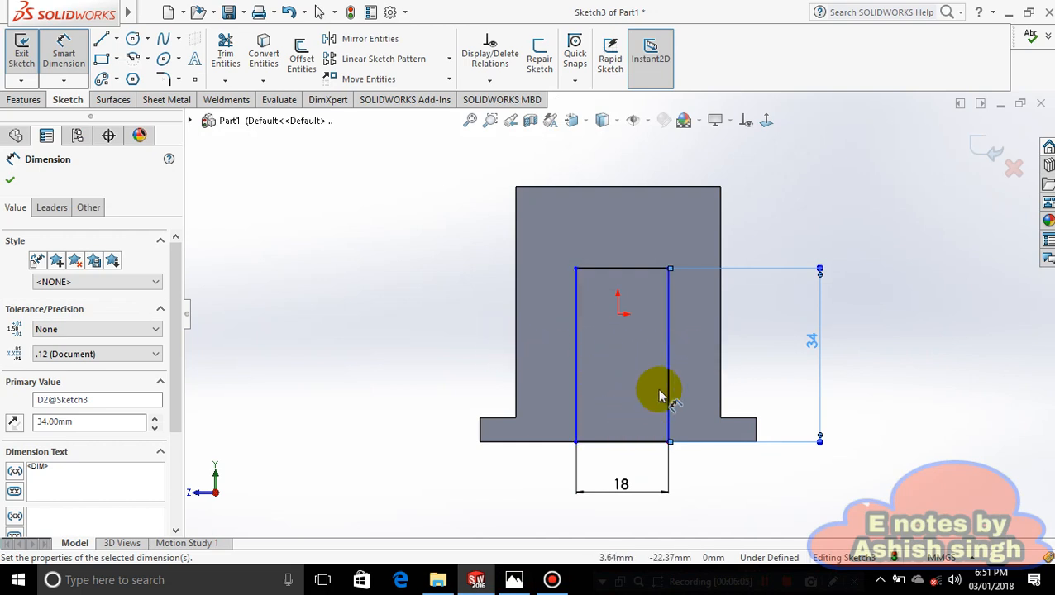
left_click(669, 340)
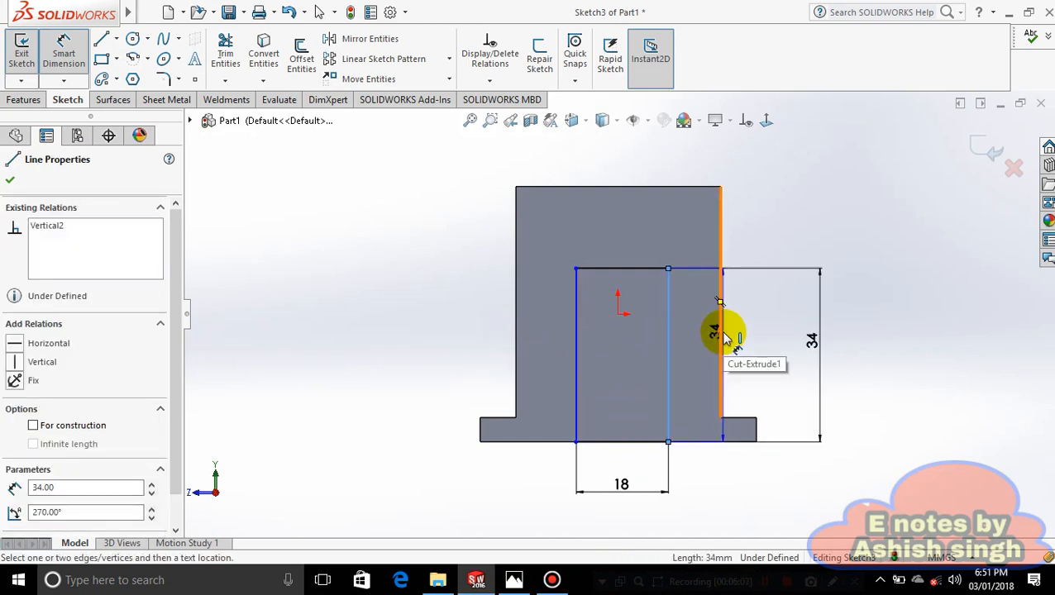
left_click(721, 339)
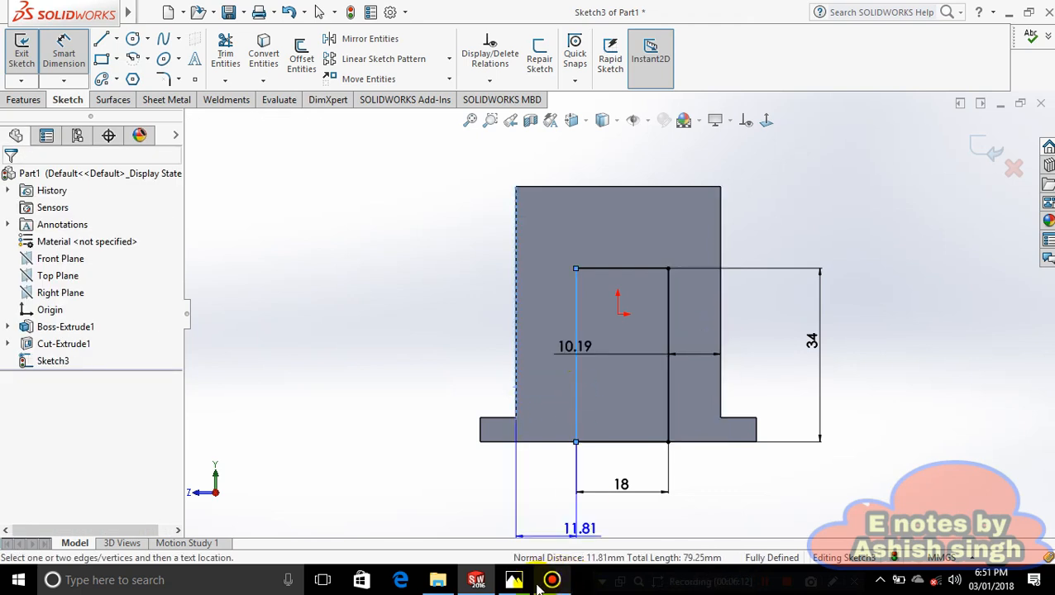
left_click(516, 582)
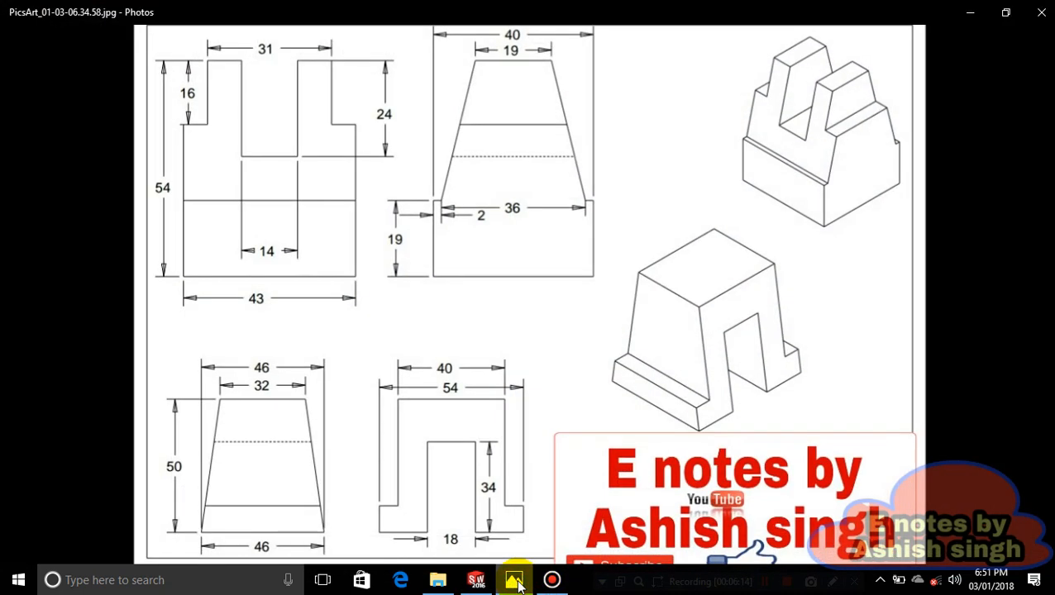
left_click(517, 583)
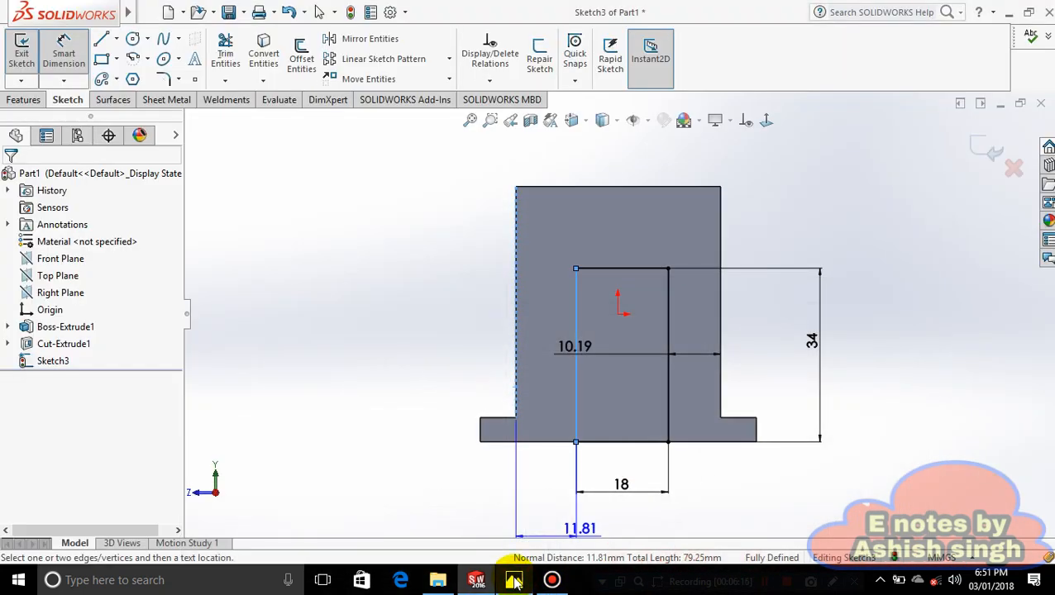
key("Escape")
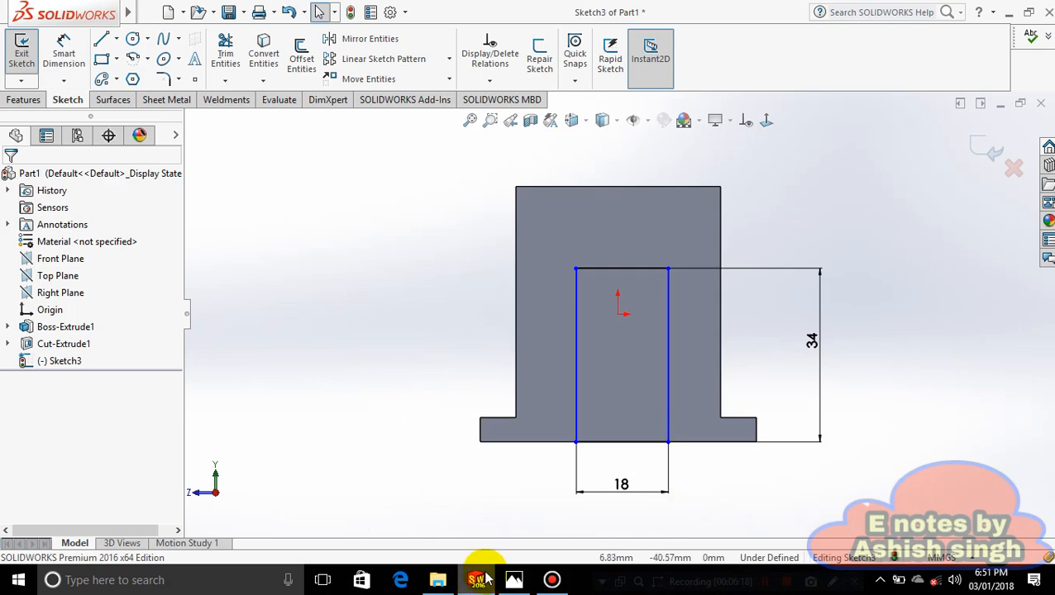
left_click(513, 582)
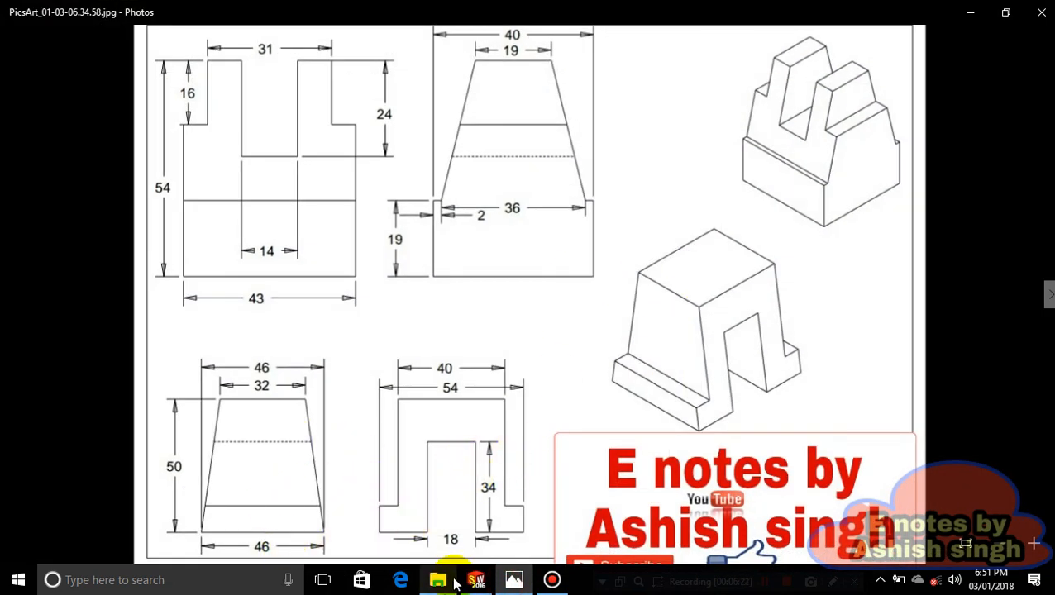
left_click(514, 579)
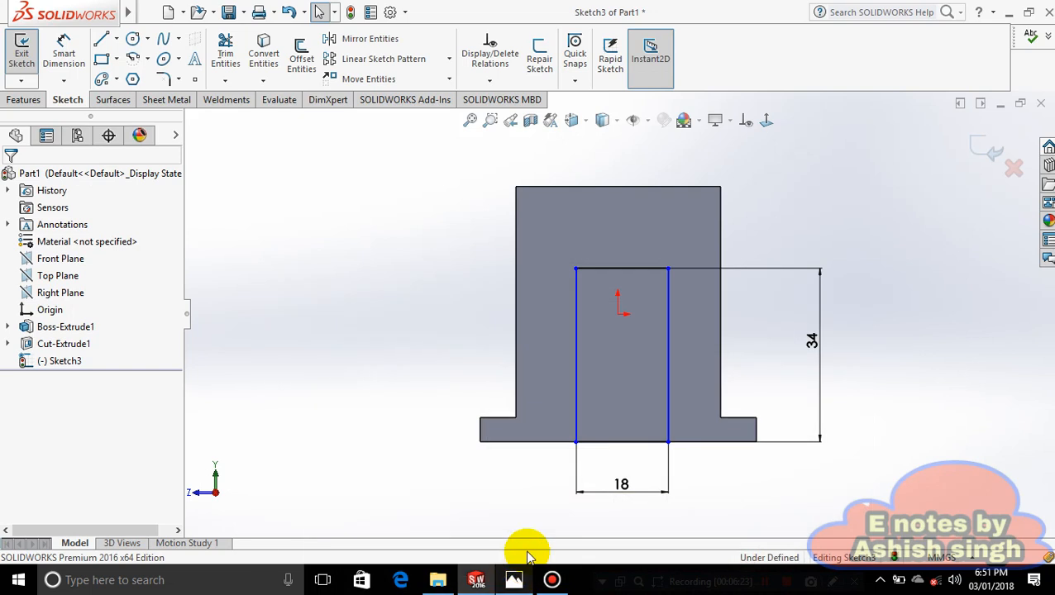
Try to relate the midpoint of the slot rectangle's top edge to the sketch origin.
left_click(625, 273)
left_click(622, 269, "ctrl")
left_click(619, 313, "ctrl")
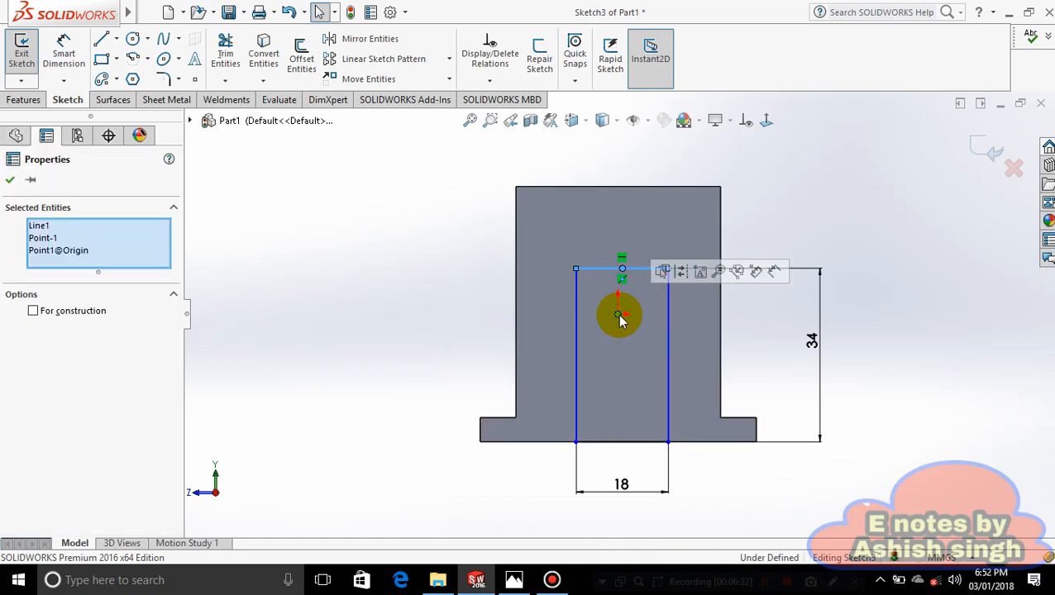
left_click(665, 273)
left_click(789, 212)
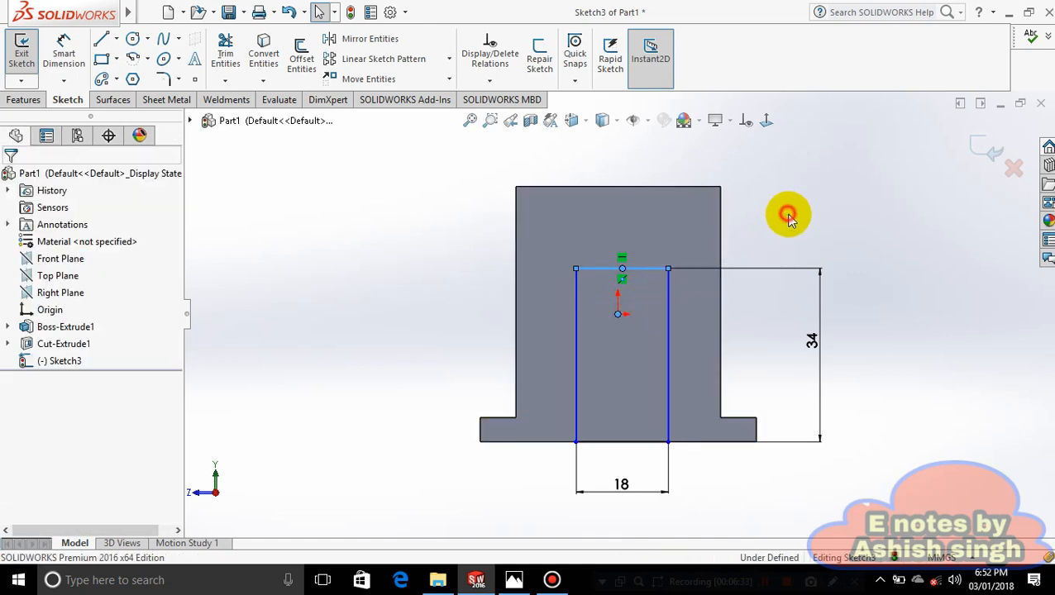
left_click(617, 315)
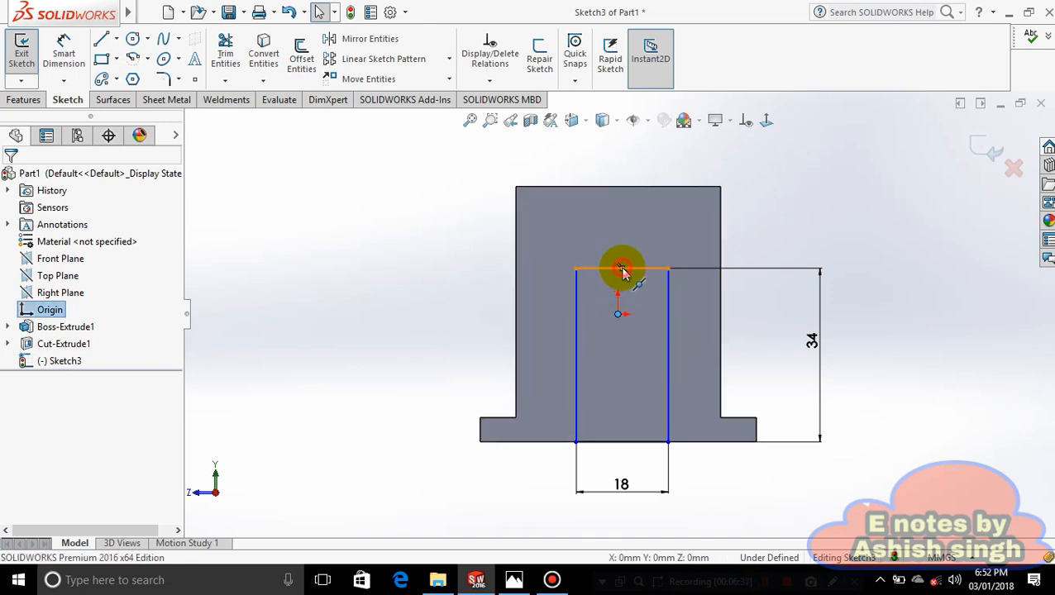
left_click(624, 271, "ctrl")
left_click(622, 269, "ctrl")
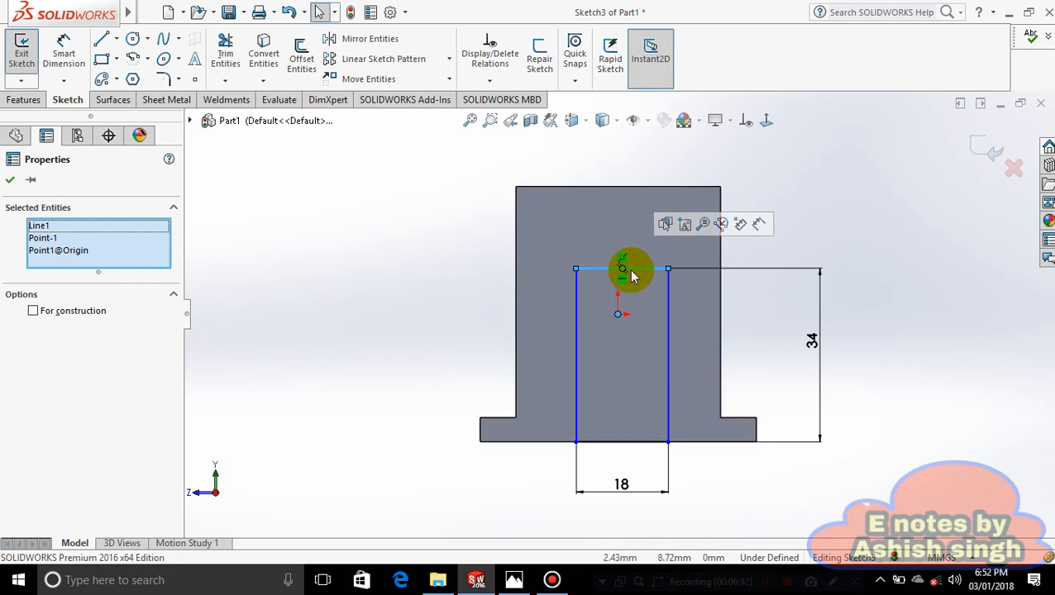
left_click(857, 227)
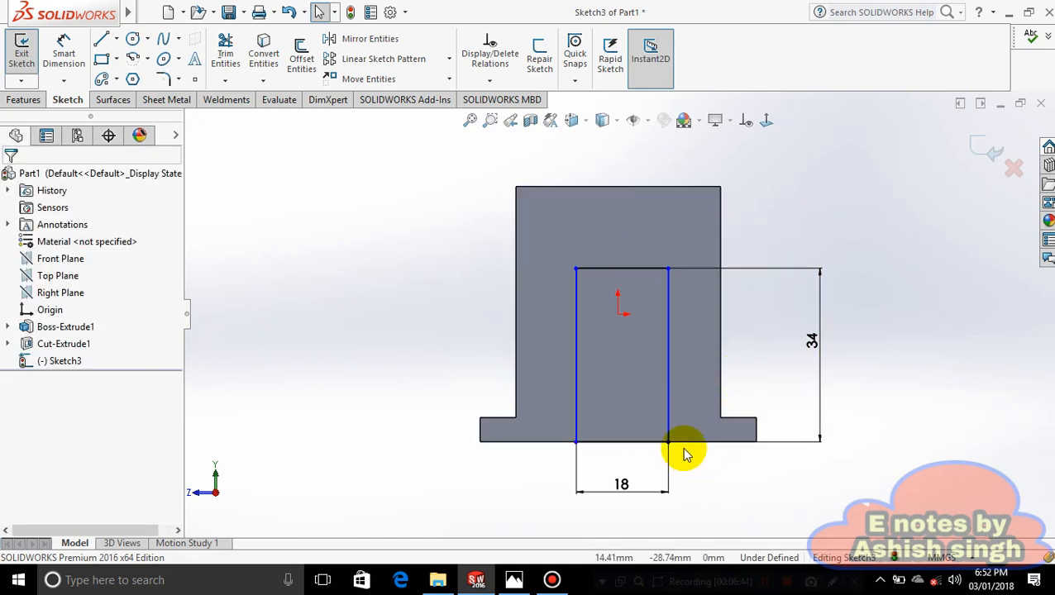
left_click(622, 269)
left_click(622, 268, "ctrl")
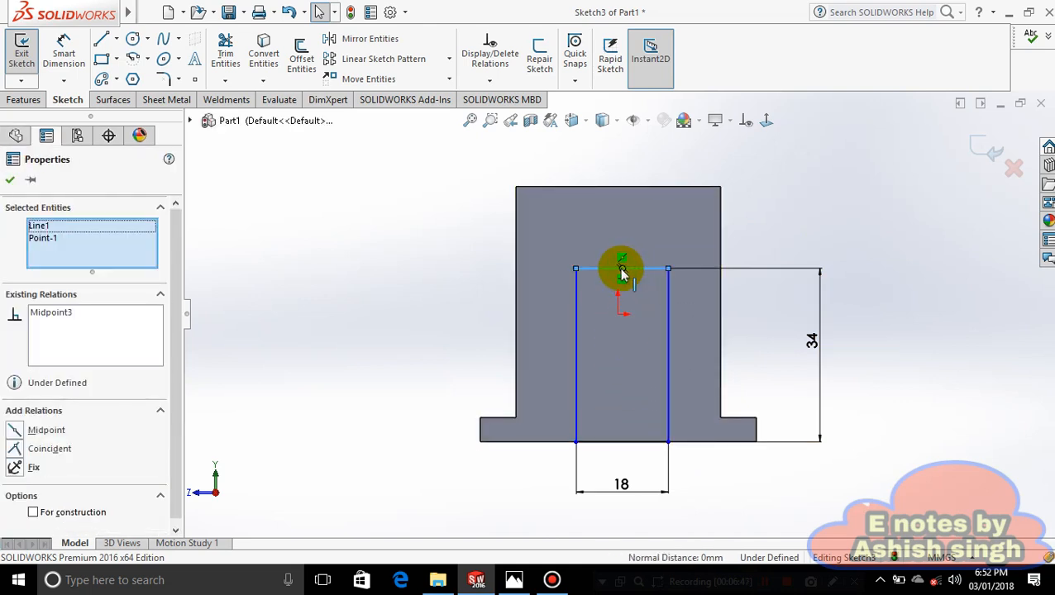
left_click(619, 316, "ctrl")
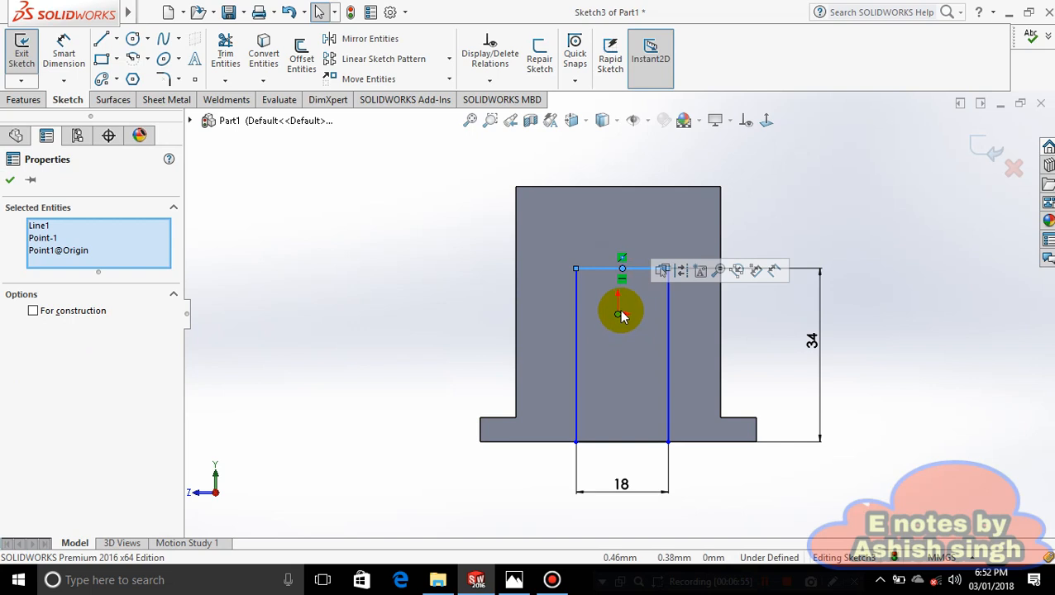
left_click(814, 220)
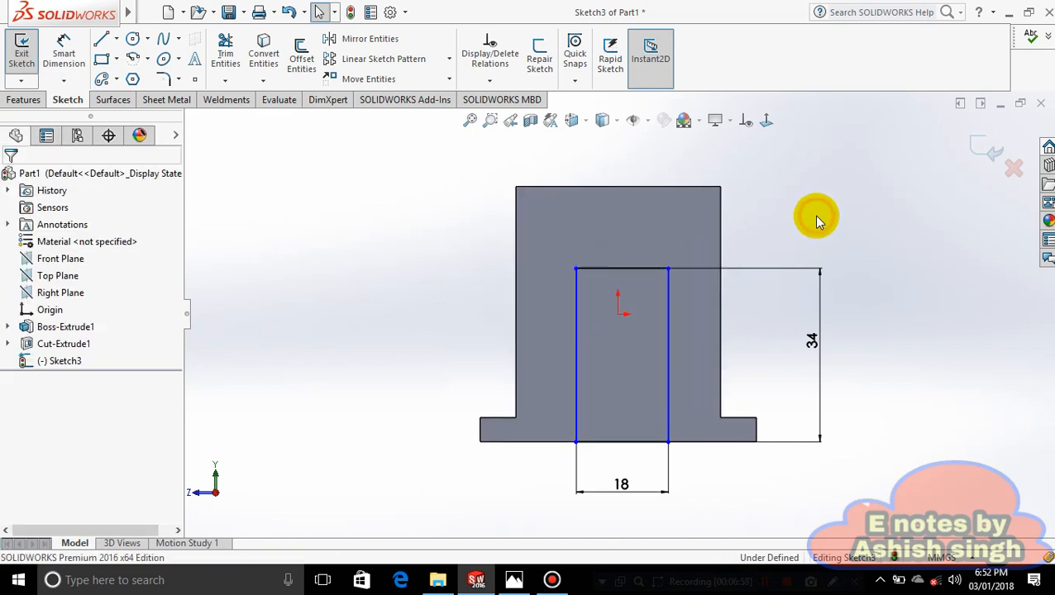
left_click(64, 53)
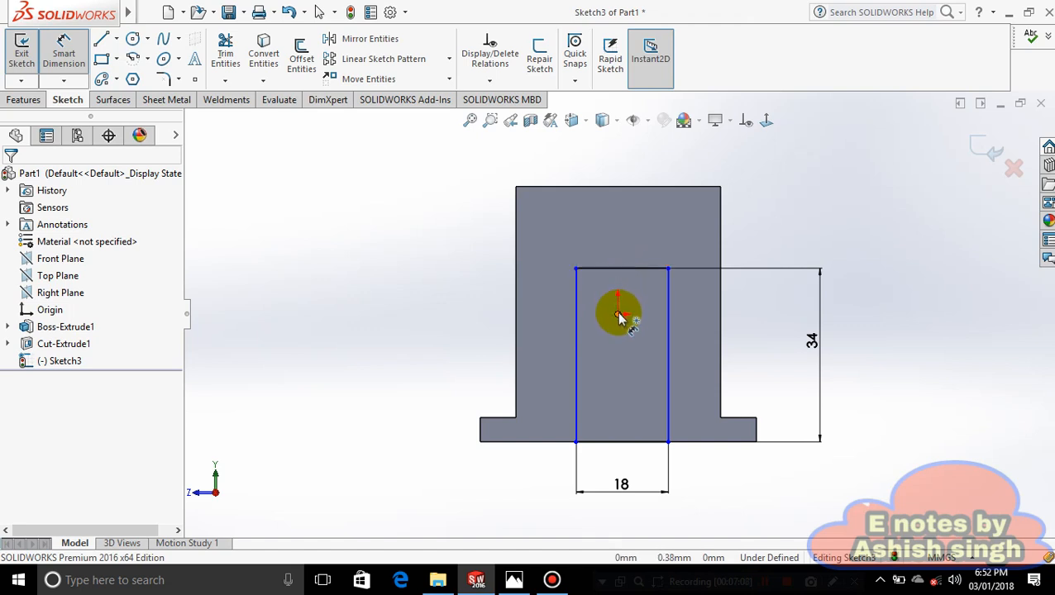
left_click(117, 39)
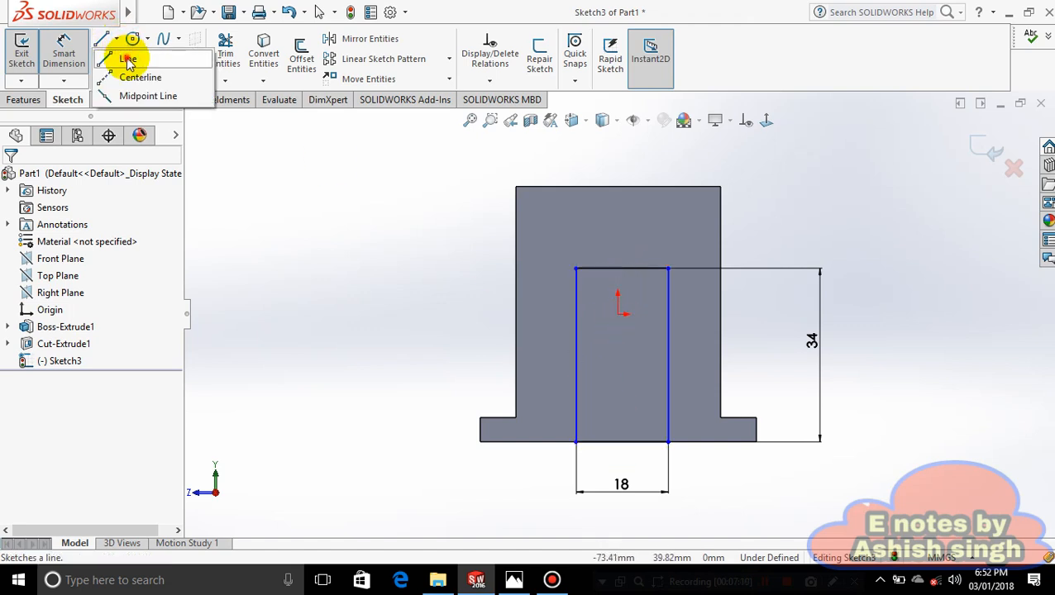
left_click(128, 60)
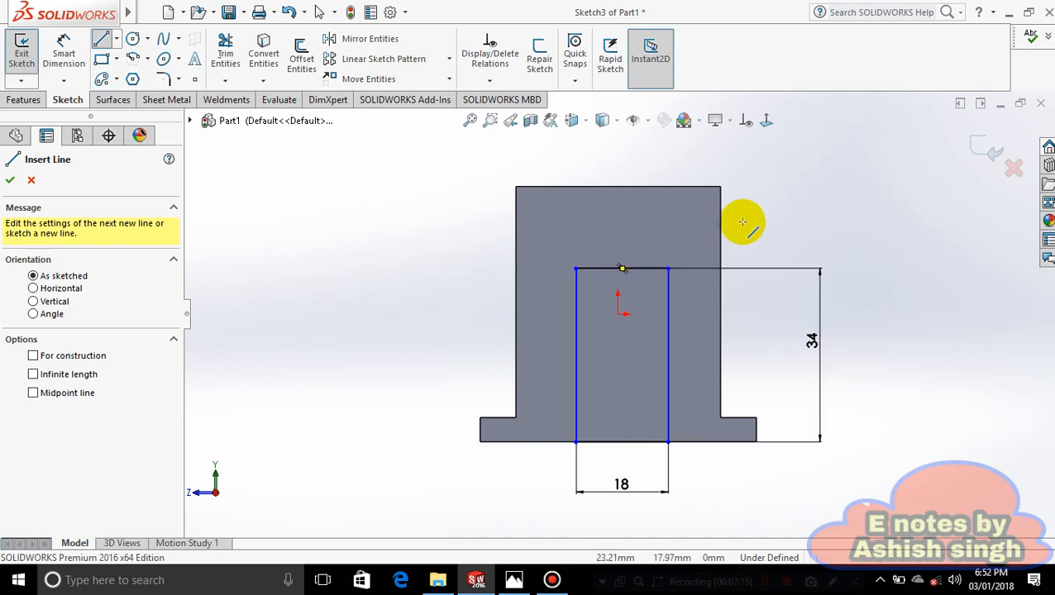
key("Escape")
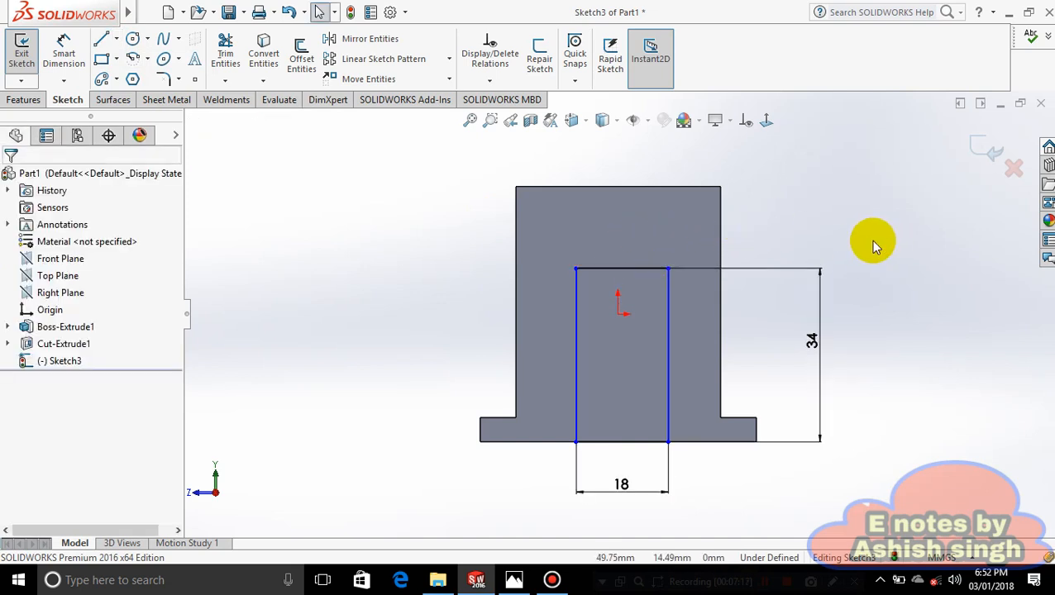
Draw a vertical centerline through the origin, running from above the block's top edge to below its bottom edge.
scroll(713, 163, "down", 2)
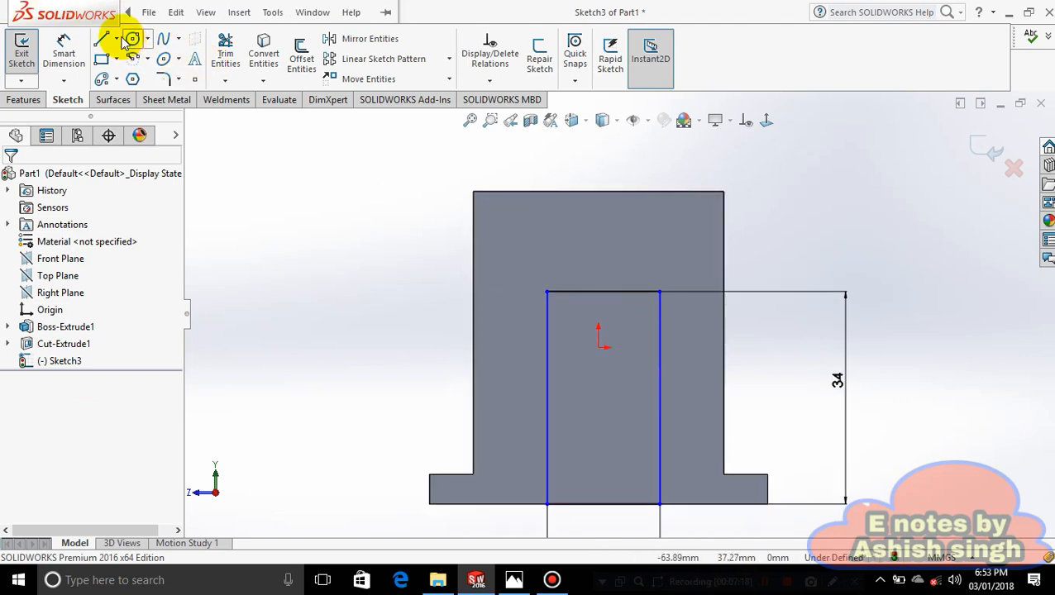
left_click(116, 39)
left_click(134, 75)
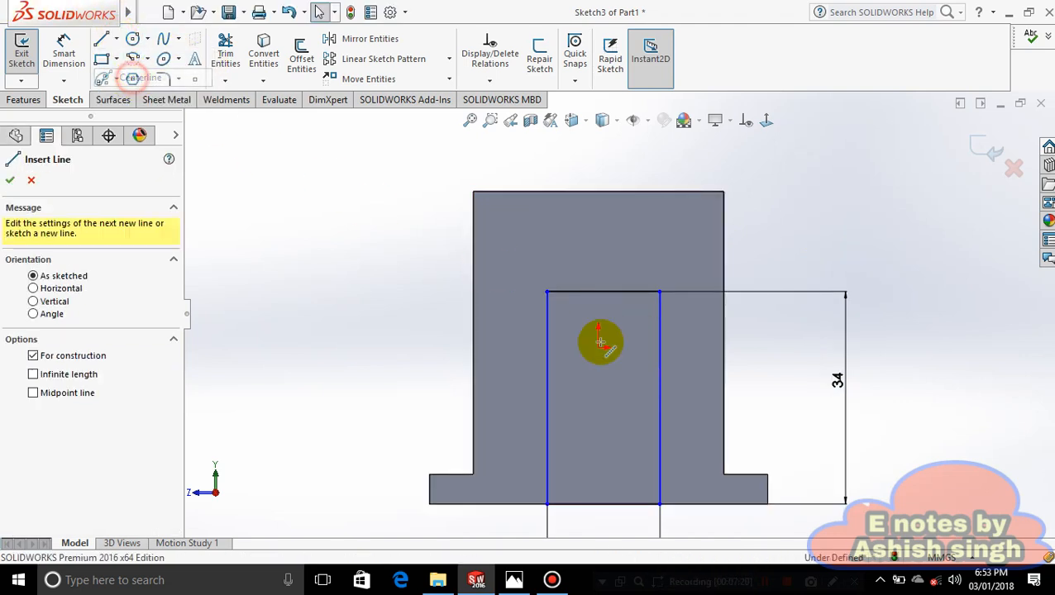
left_click(600, 153)
scroll(602, 376, "up", 2)
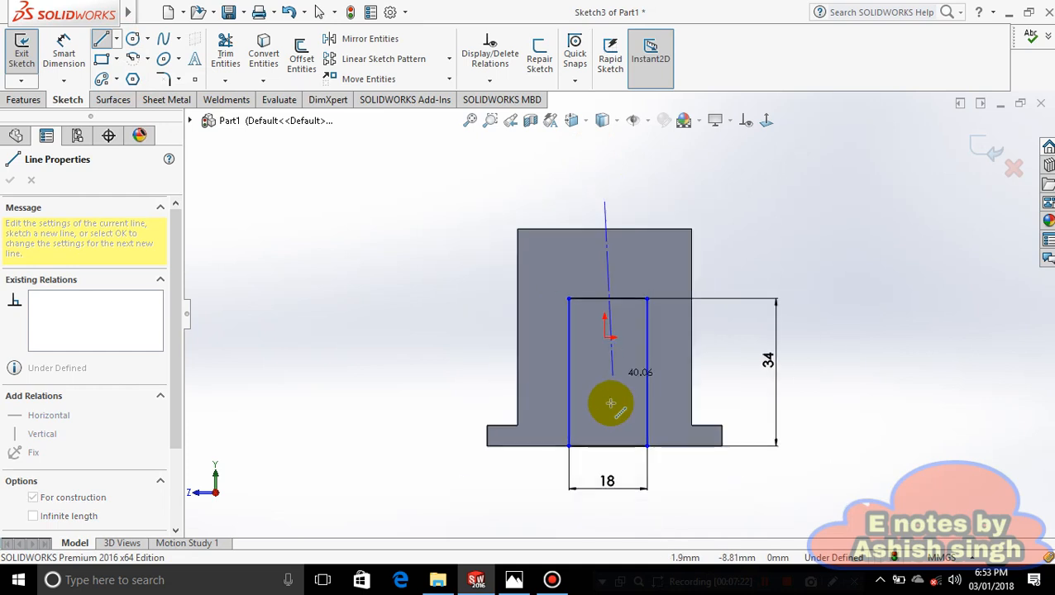
left_click(605, 512)
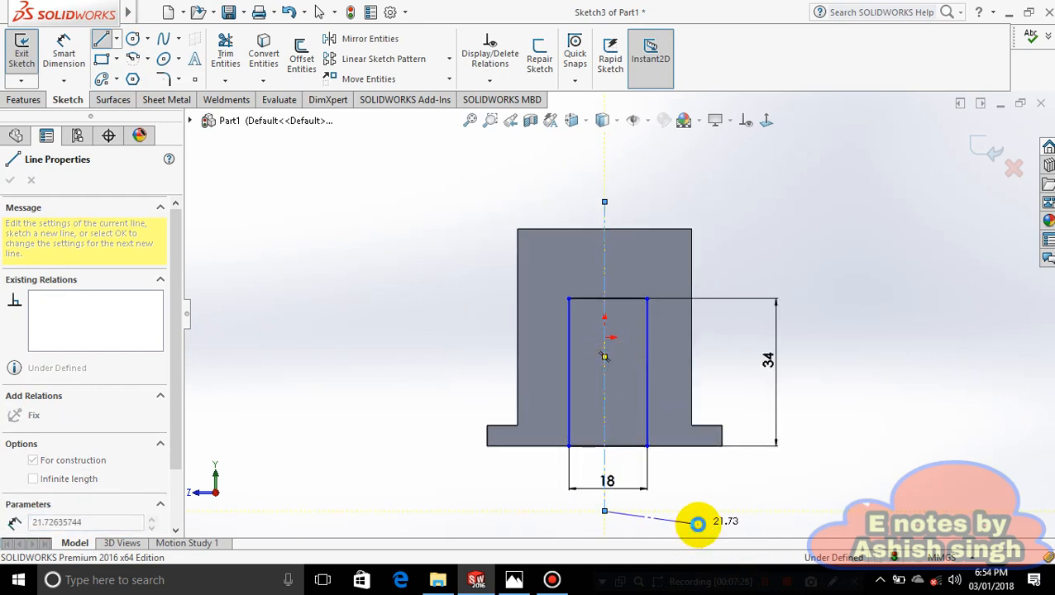
key("Escape")
Centre the slot rectangle by adding an Intersection relation between its top edge, that edge's midpoint and the centerline.
scroll(612, 335, "down", 5)
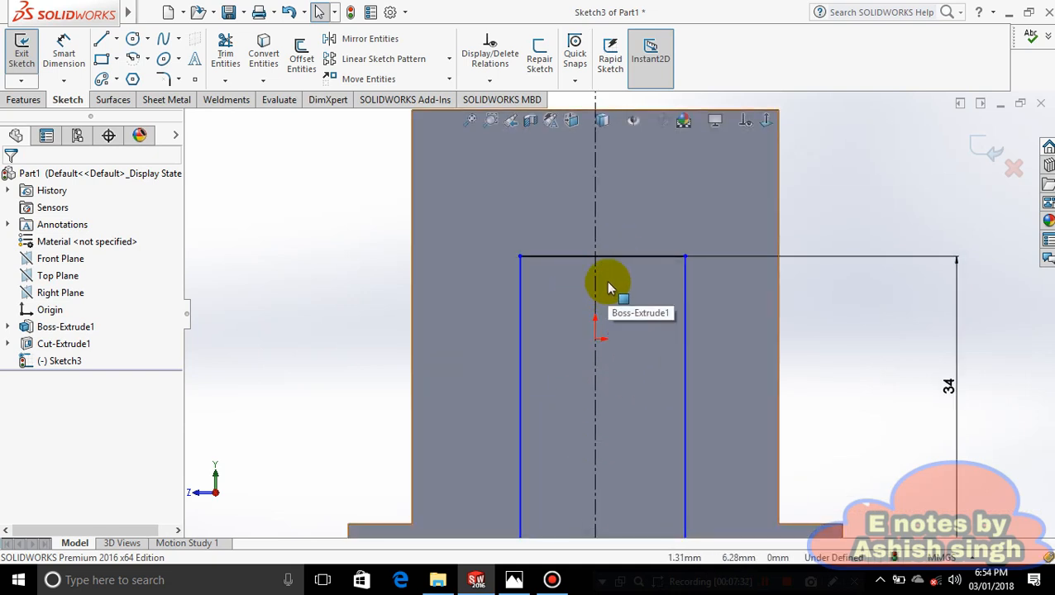
left_click(604, 259)
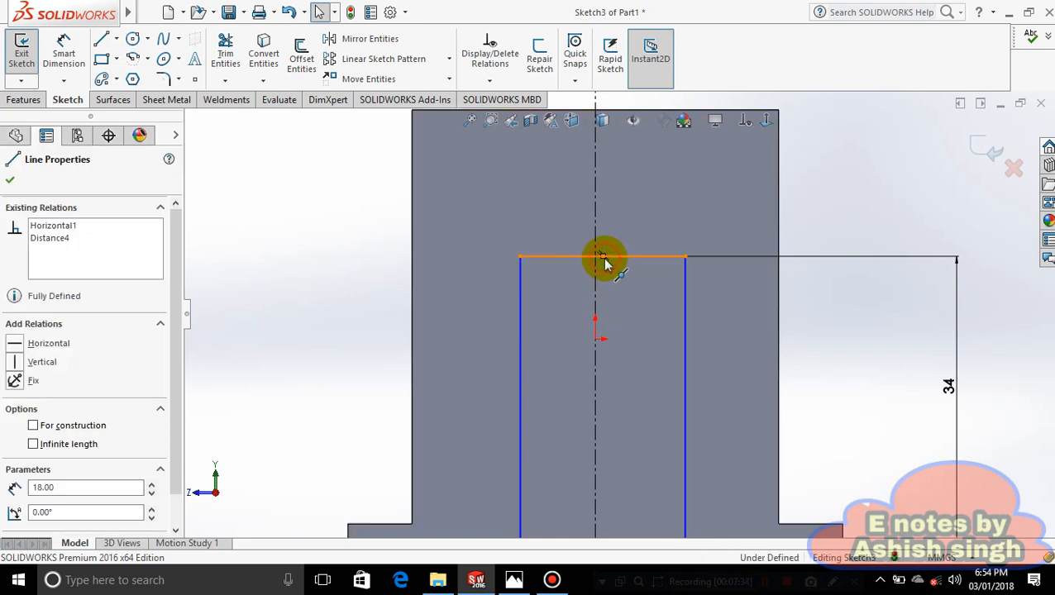
left_click(603, 257, "ctrl")
left_click(595, 287, "ctrl")
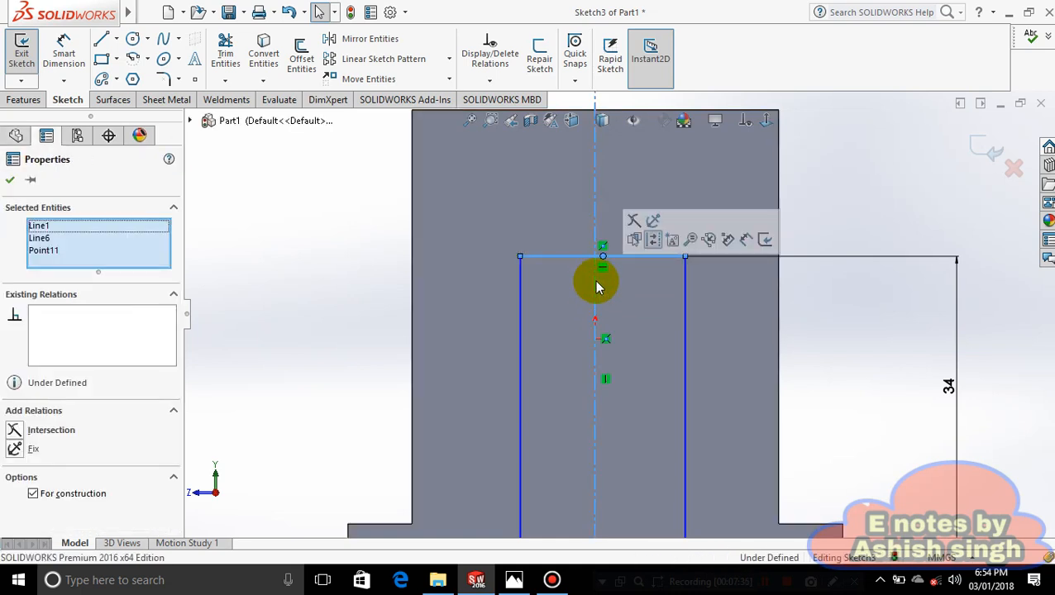
left_click(633, 220)
left_click(829, 196)
key("f")
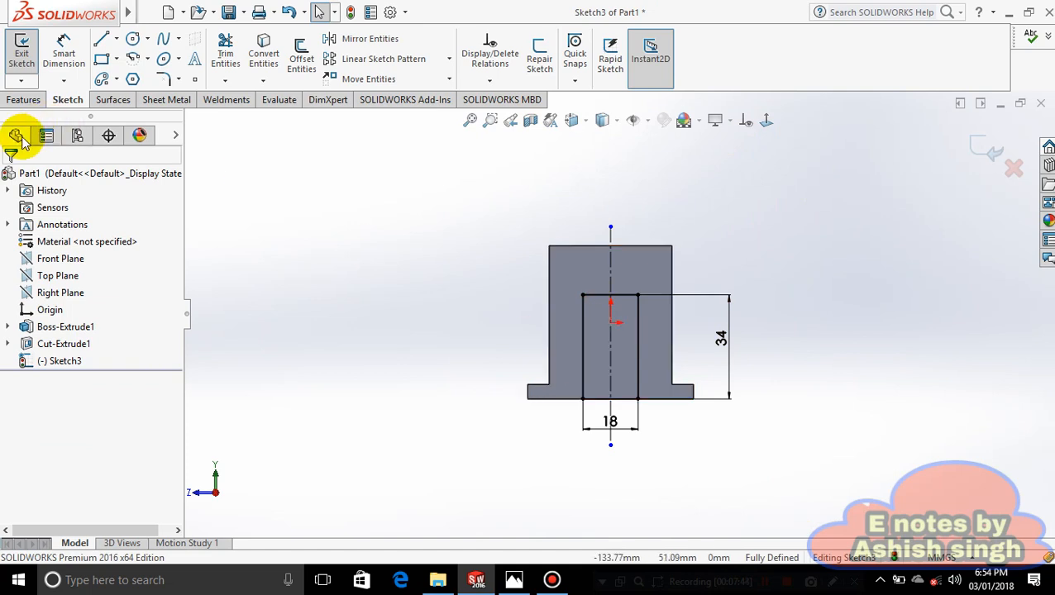
Cut the slot rectangle through the whole block with a blind Extruded Cut 80 mm deep.
left_click(21, 100)
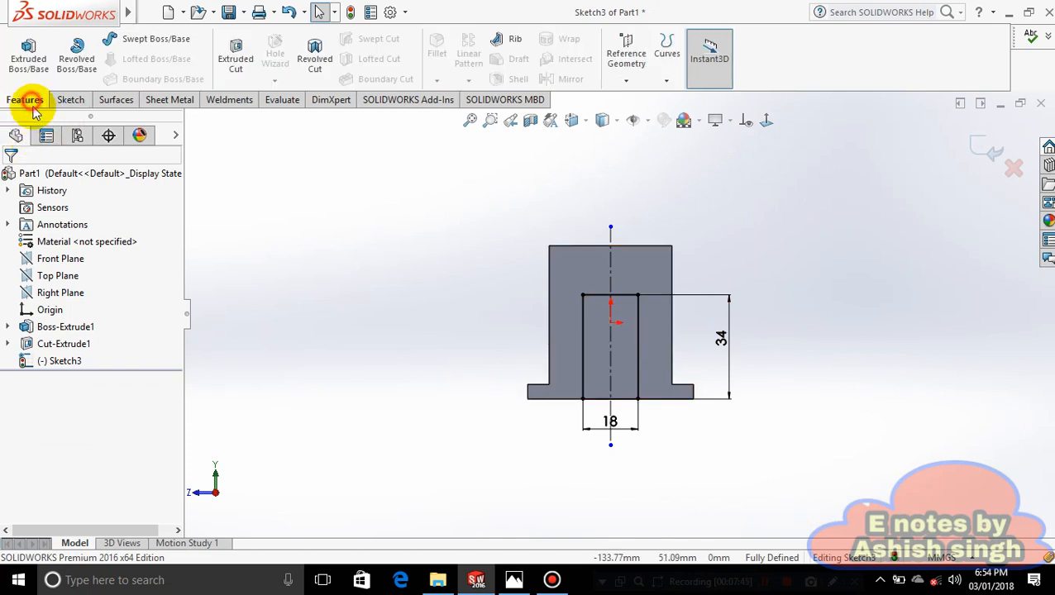
left_click(236, 64)
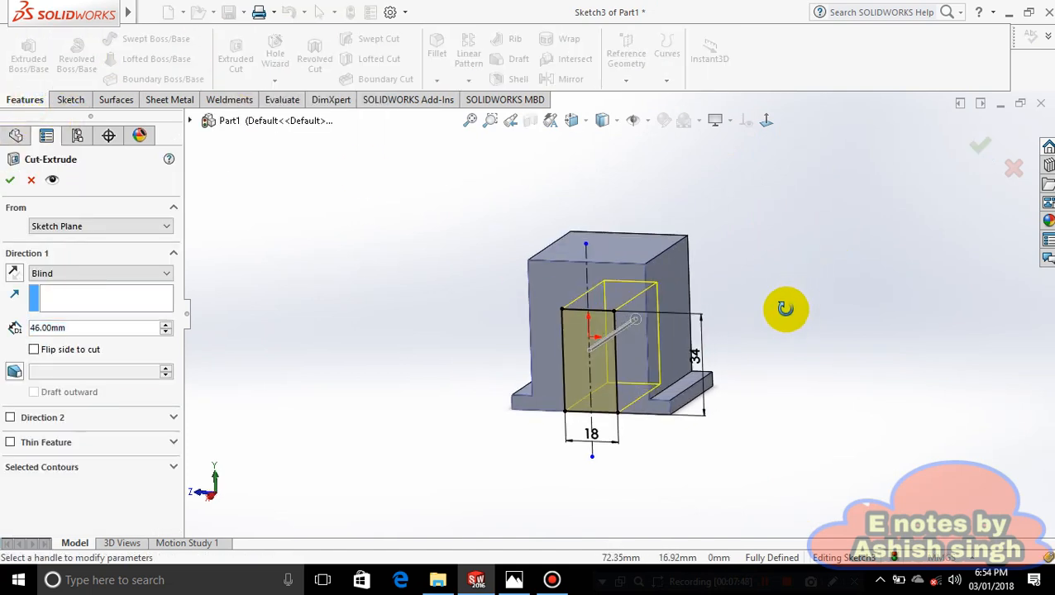
left_click_drag(690, 302, 925, 189)
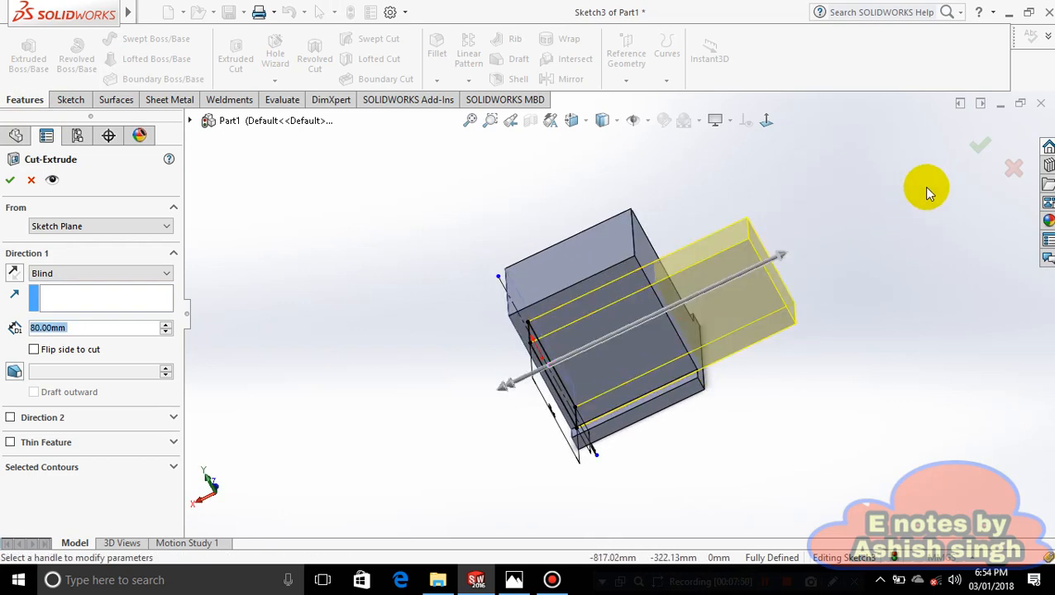
left_click(979, 154)
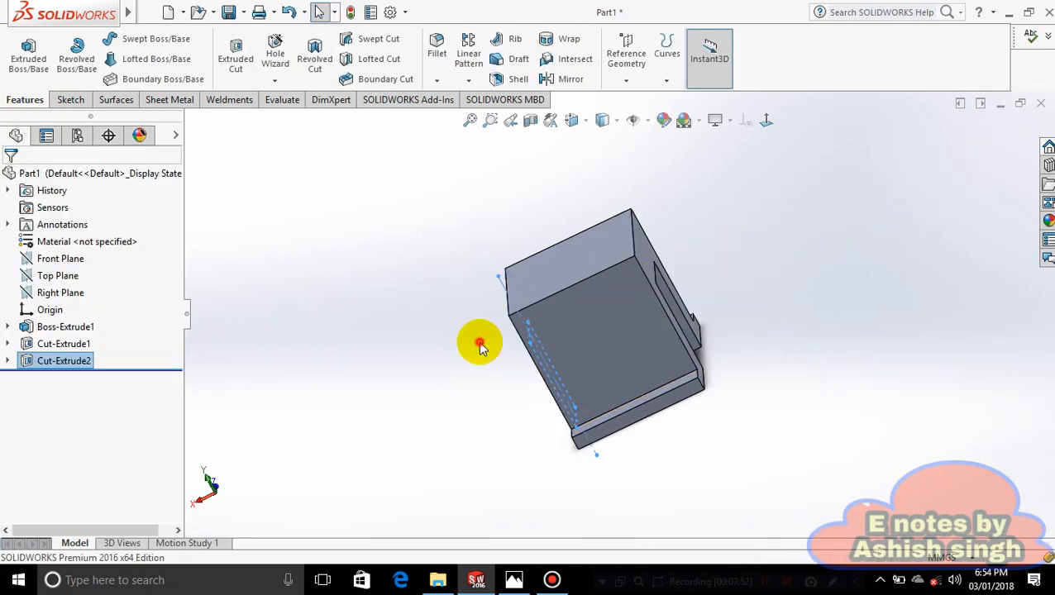
middle_click_drag(446, 364, 554, 288)
middle_click_drag(548, 316, 602, 293)
Compare the tapered side view in the Photos reference drawing with the block's side face in SOLIDWORKS, viewed straight on.
left_click(513, 583)
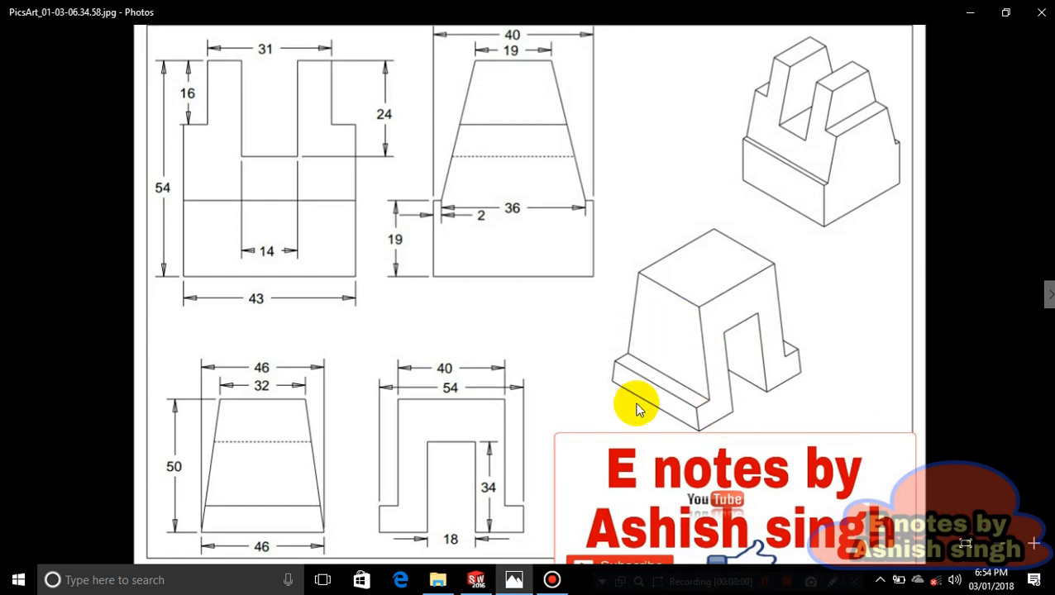
left_click(514, 581)
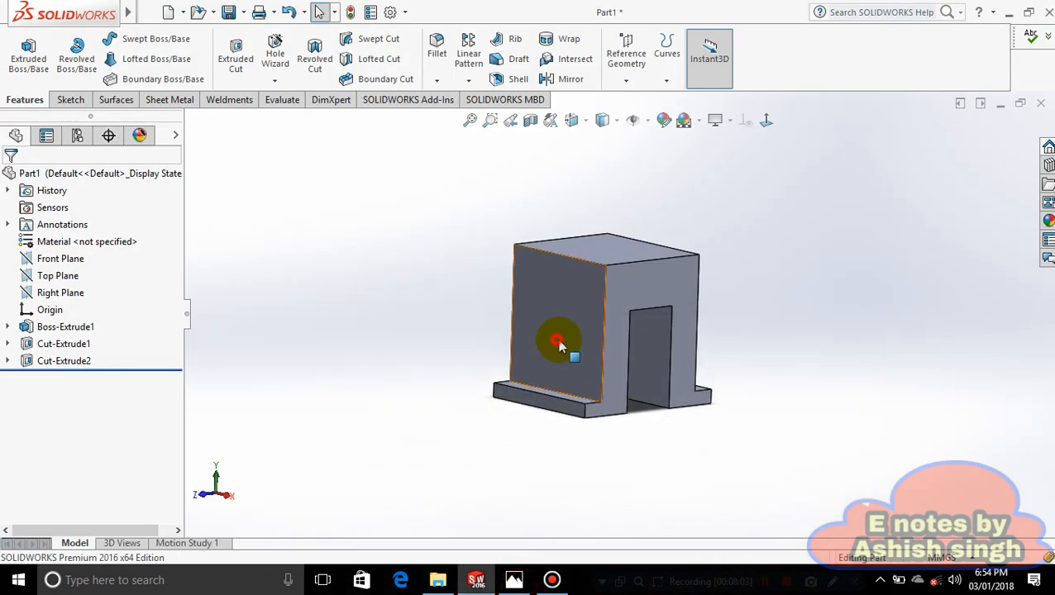
left_click(559, 345)
left_click(798, 310)
left_click(568, 354)
left_click(766, 120)
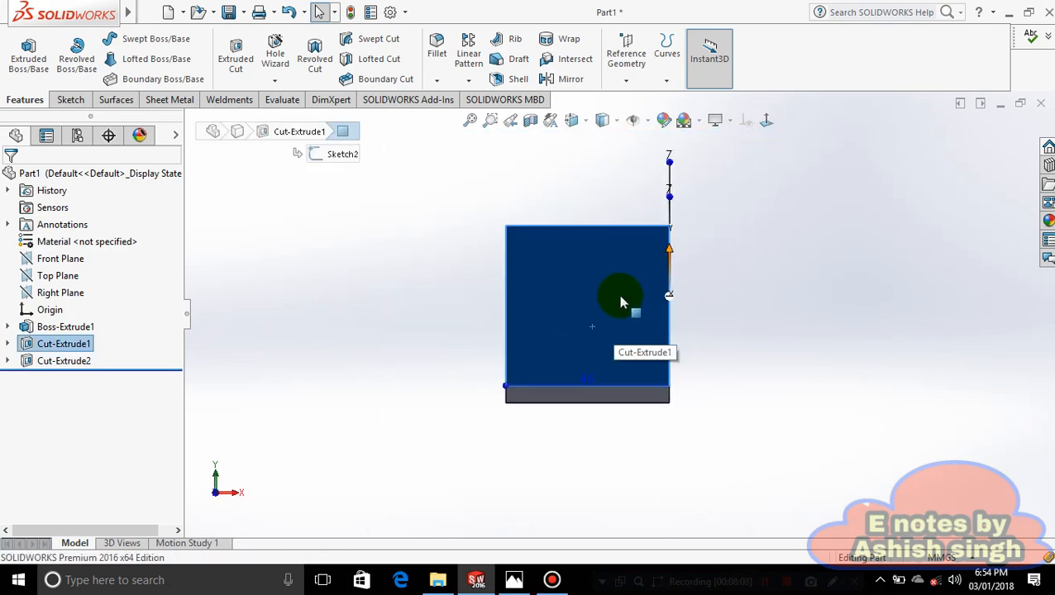
left_click(552, 579)
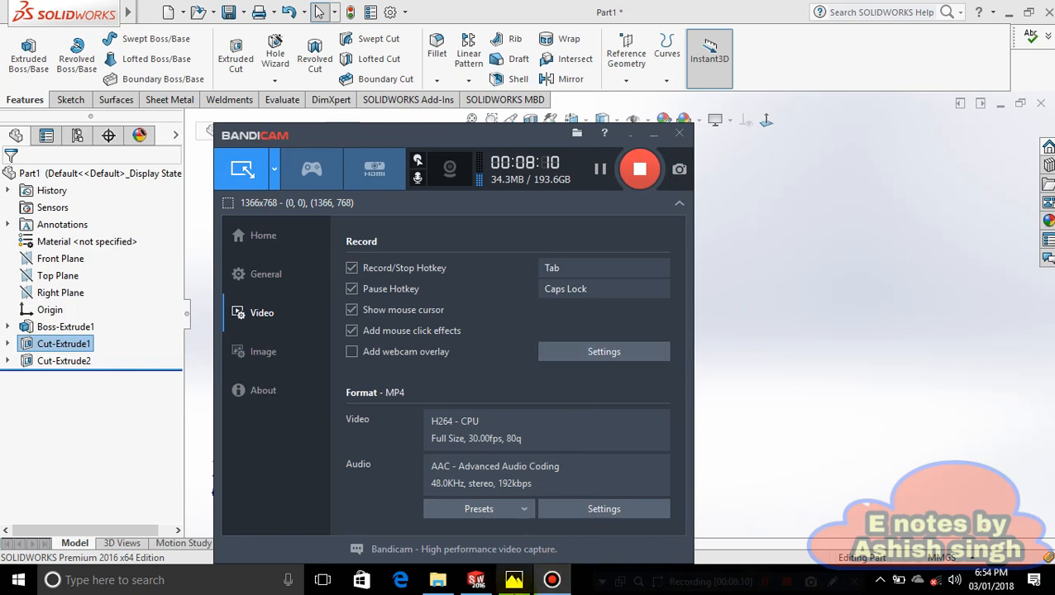
left_click(547, 582)
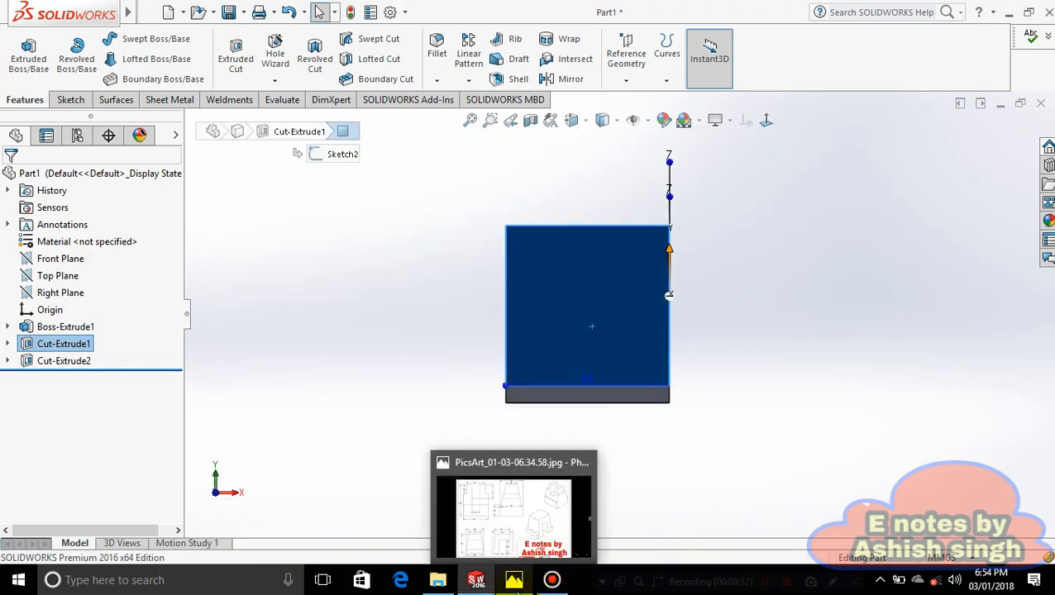
mouse_move(510, 584)
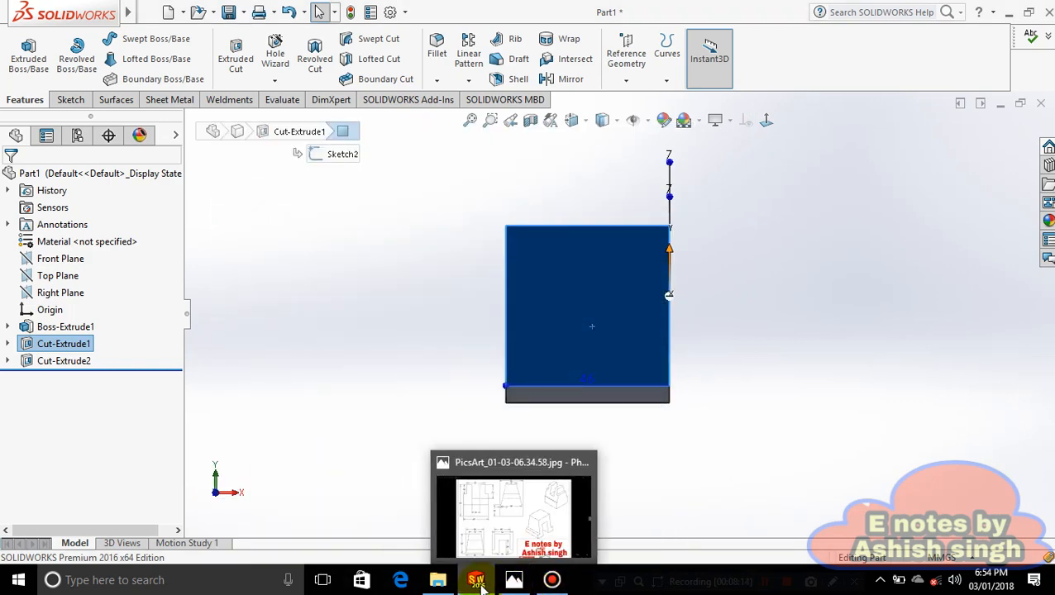
left_click(513, 582)
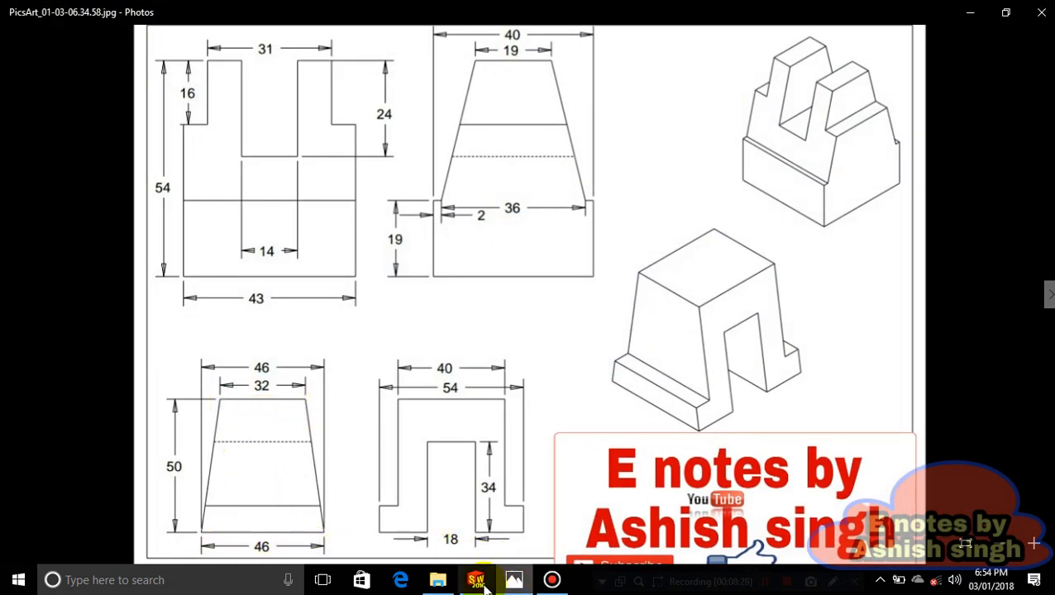
mouse_move(478, 582)
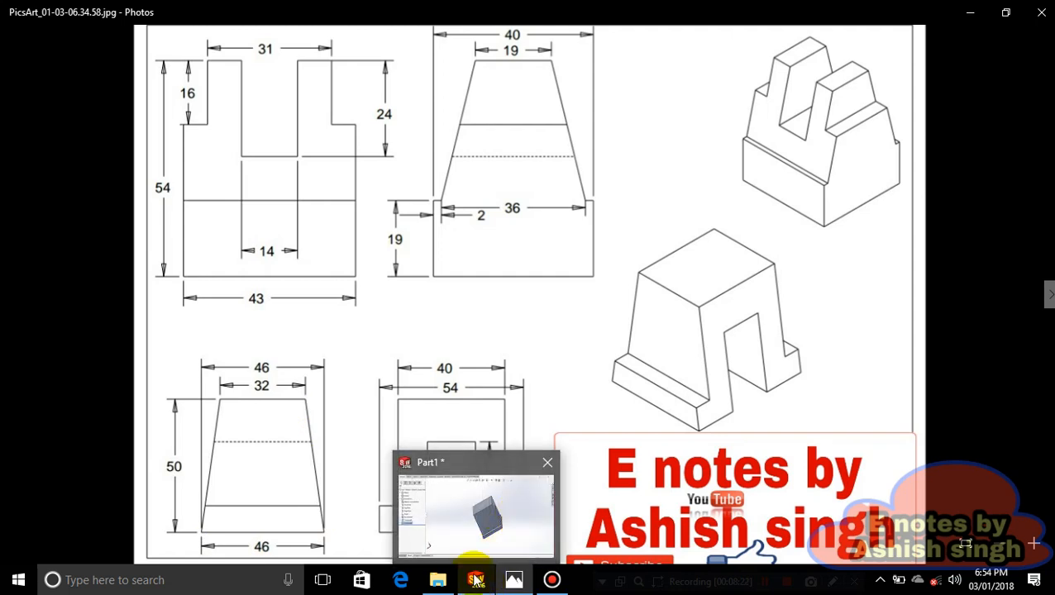
left_click(477, 582)
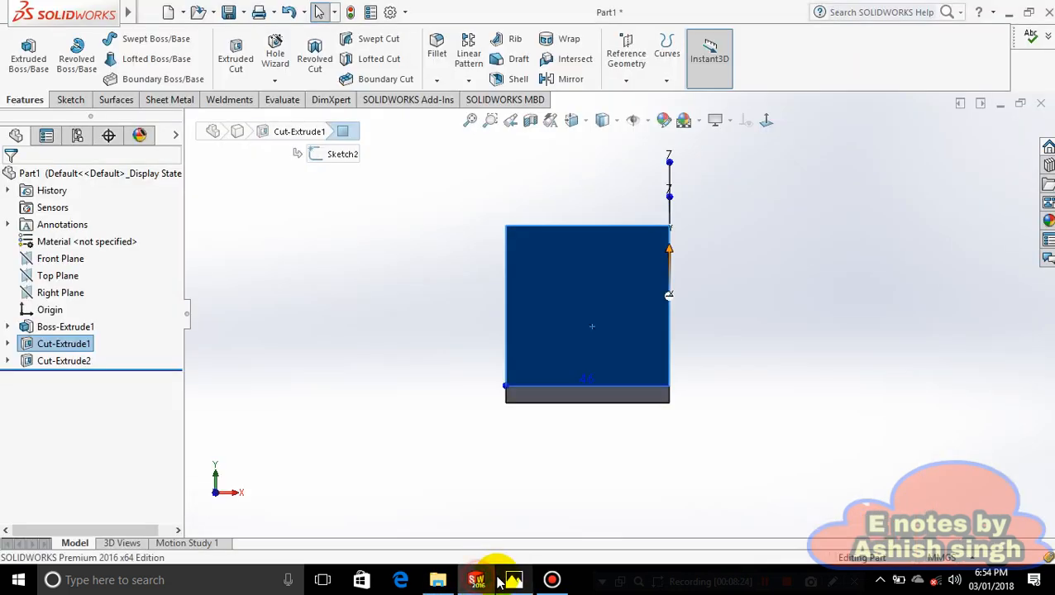
Open a new sketch on the narrow outer vertical face of the block's lower side step.
left_click(616, 382)
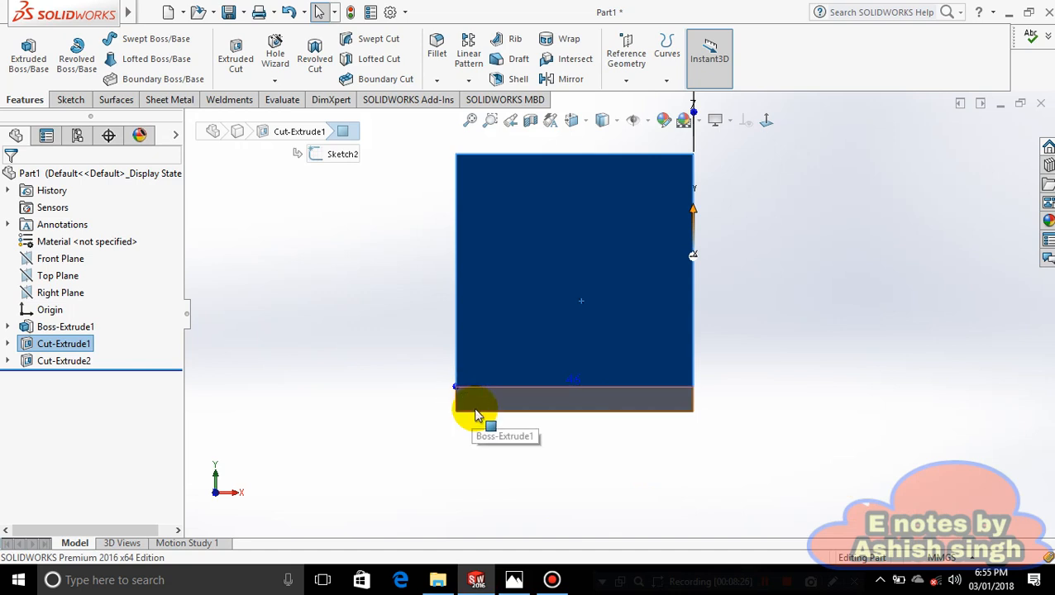
left_click(572, 403)
left_click(780, 313)
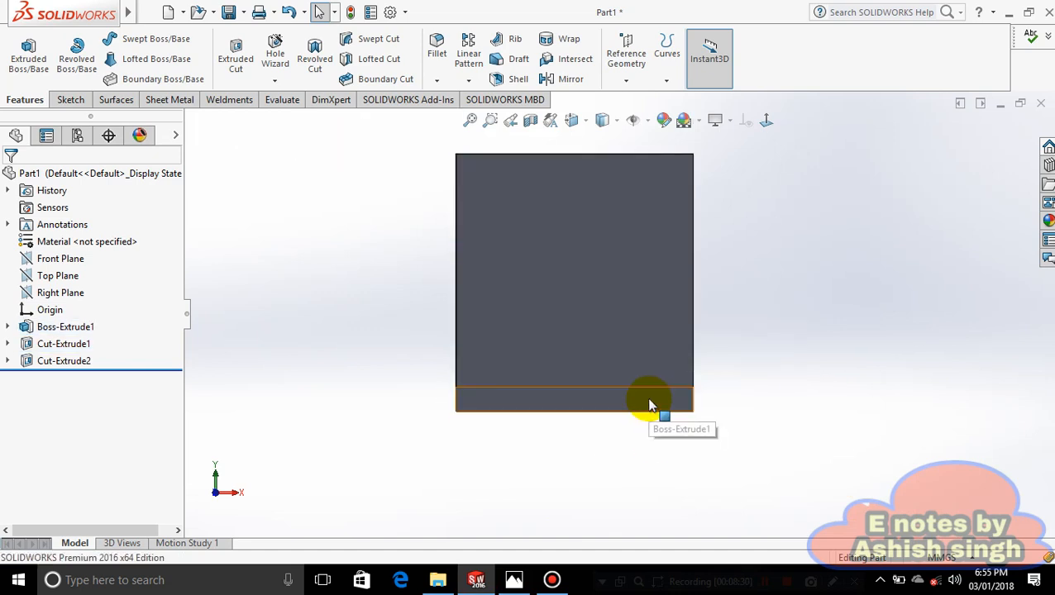
left_click(650, 403)
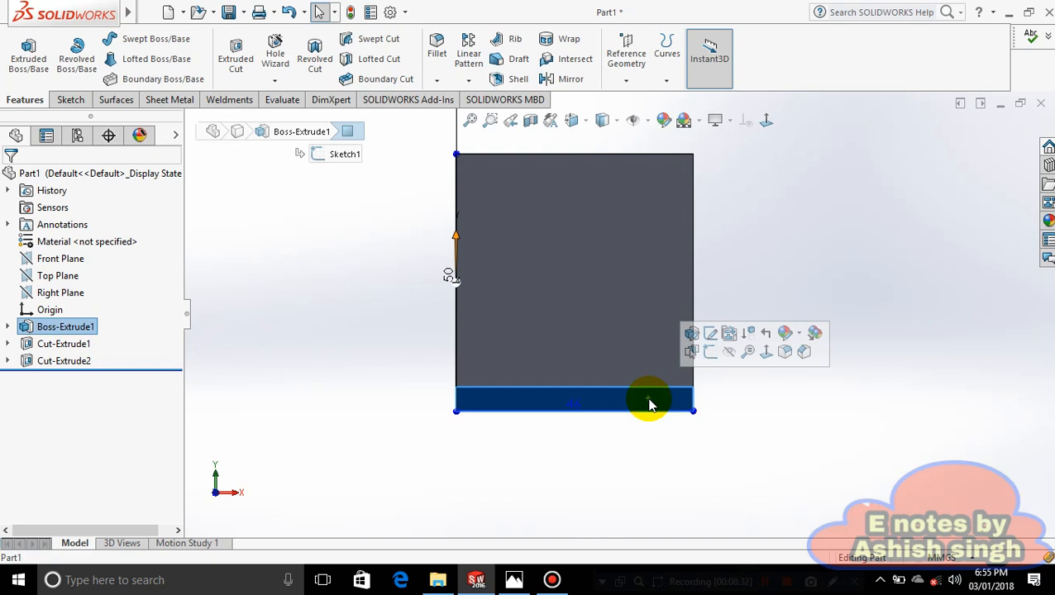
left_click(786, 233)
middle_click_drag(742, 376, 633, 465)
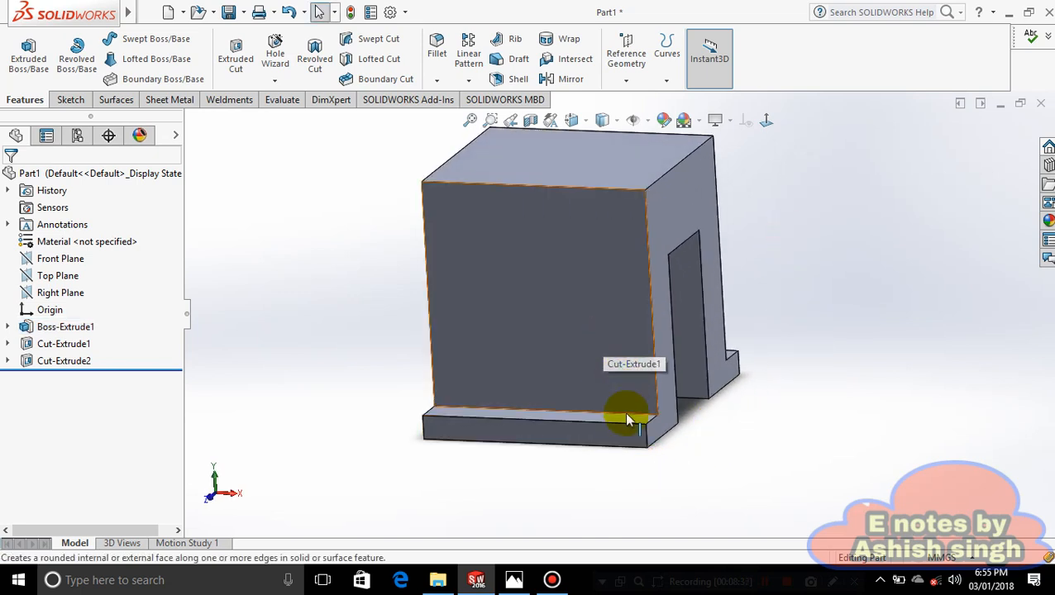
left_click(618, 435)
right_click(618, 435)
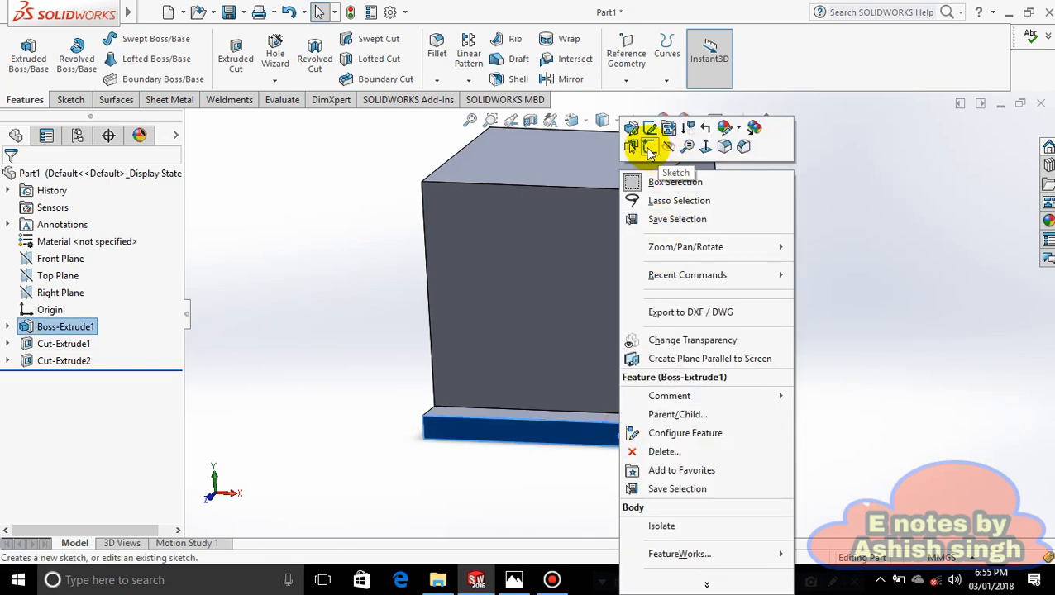
left_click(649, 147)
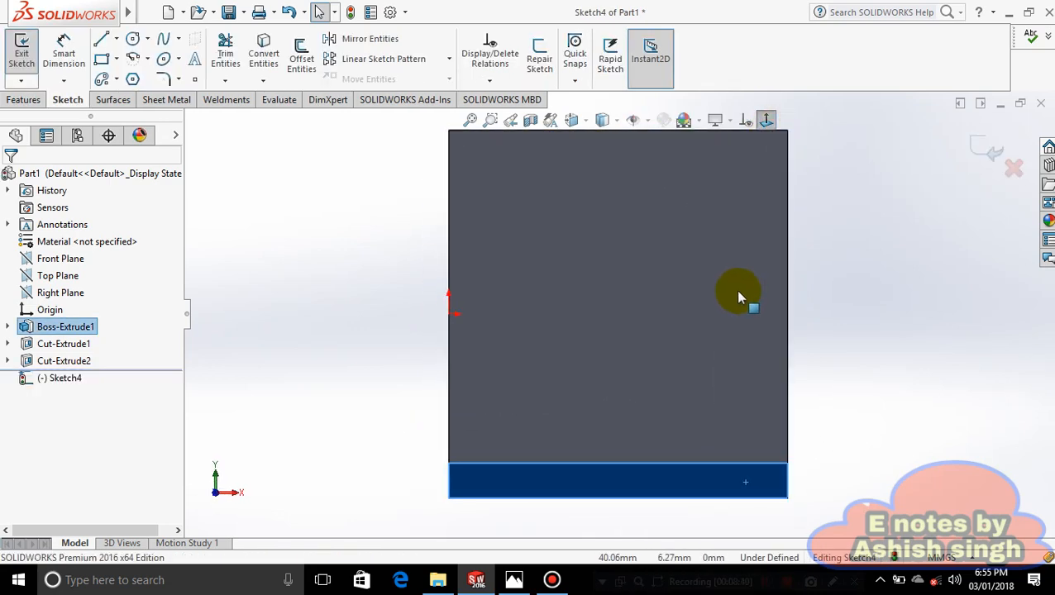
Sketch a closed five-sided profile outside the block's left side, with its slanted edge running from the top edge, about 11 mm in, to the bottom-left corner.
left_click(116, 39)
left_click(120, 65)
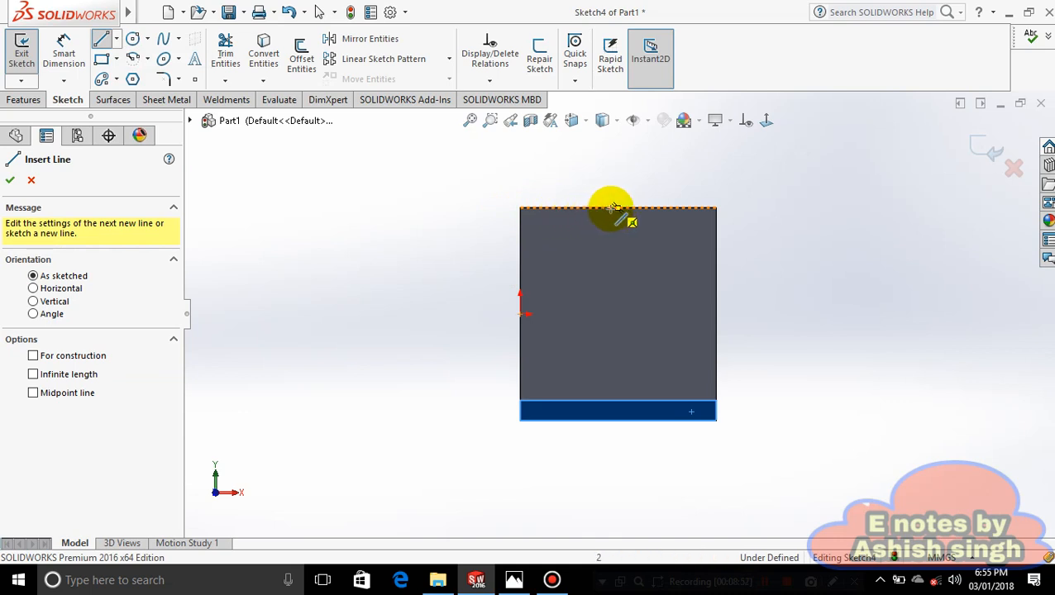
left_click(568, 208)
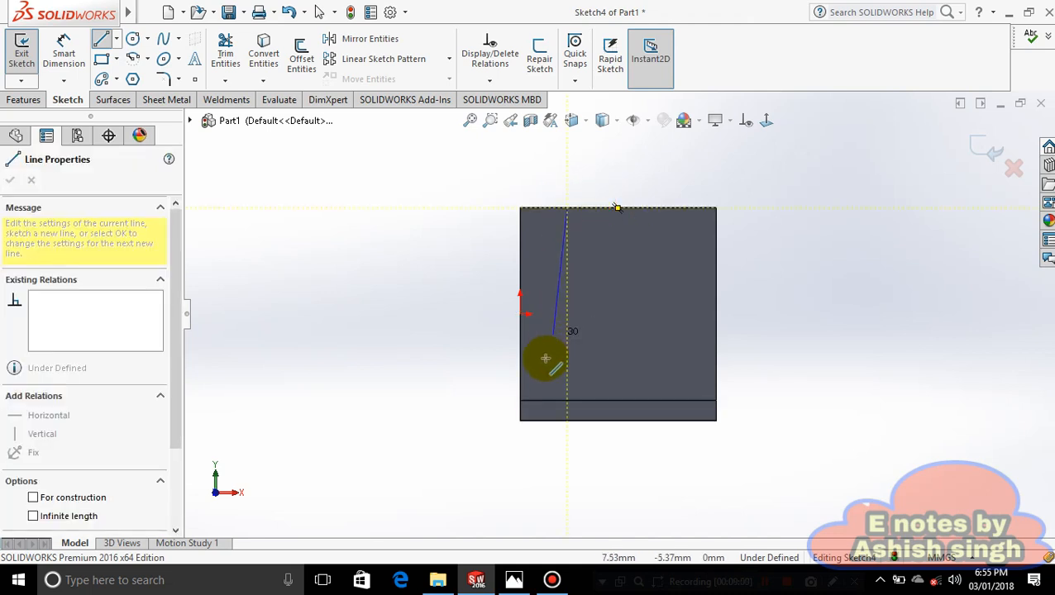
left_click(520, 421)
left_click(418, 383)
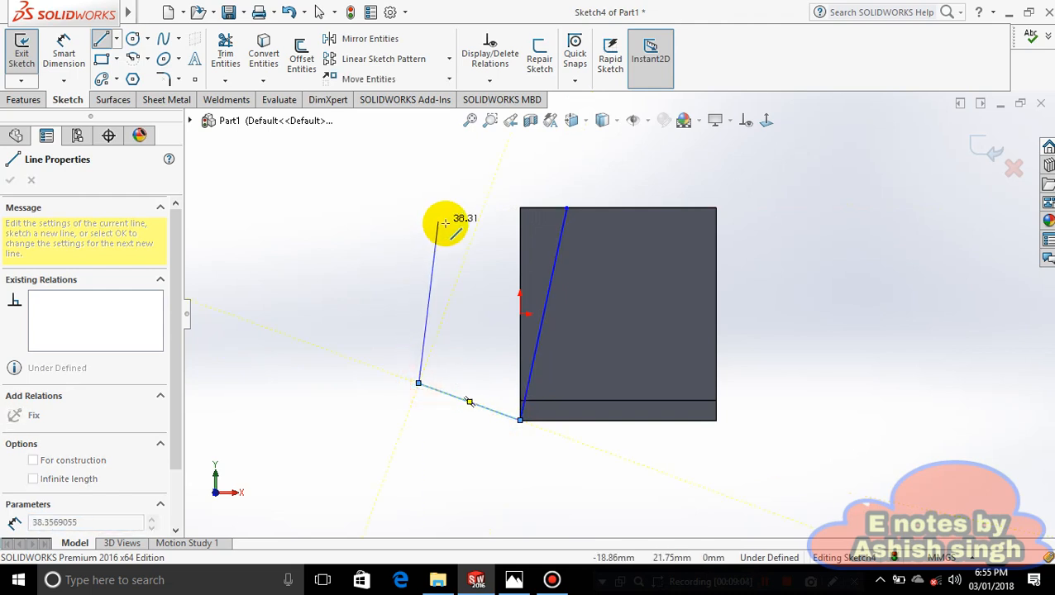
left_click(454, 216)
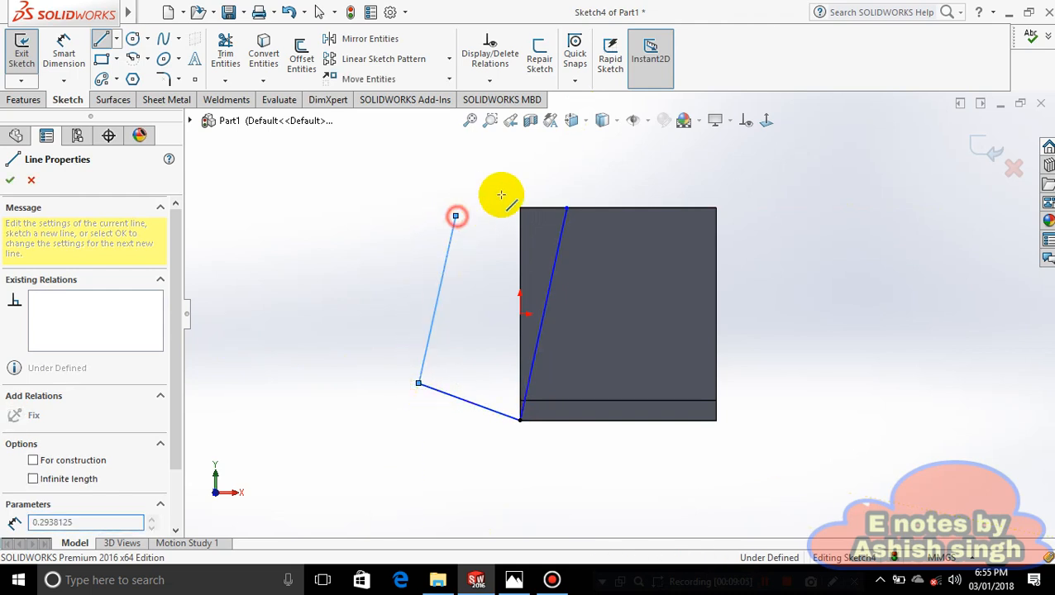
left_click(567, 210)
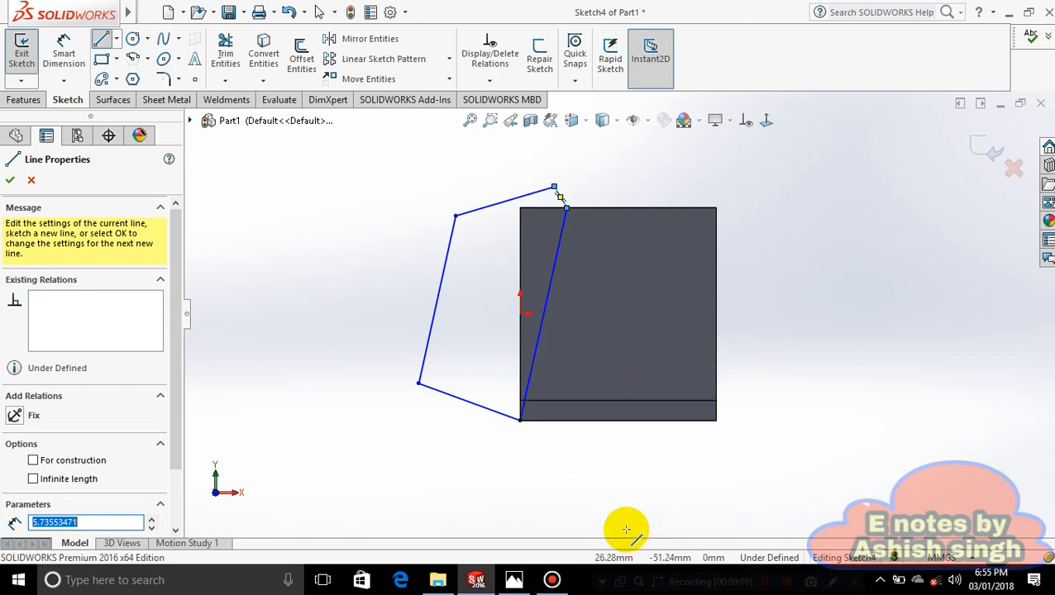
scroll(572, 244, "down", 1)
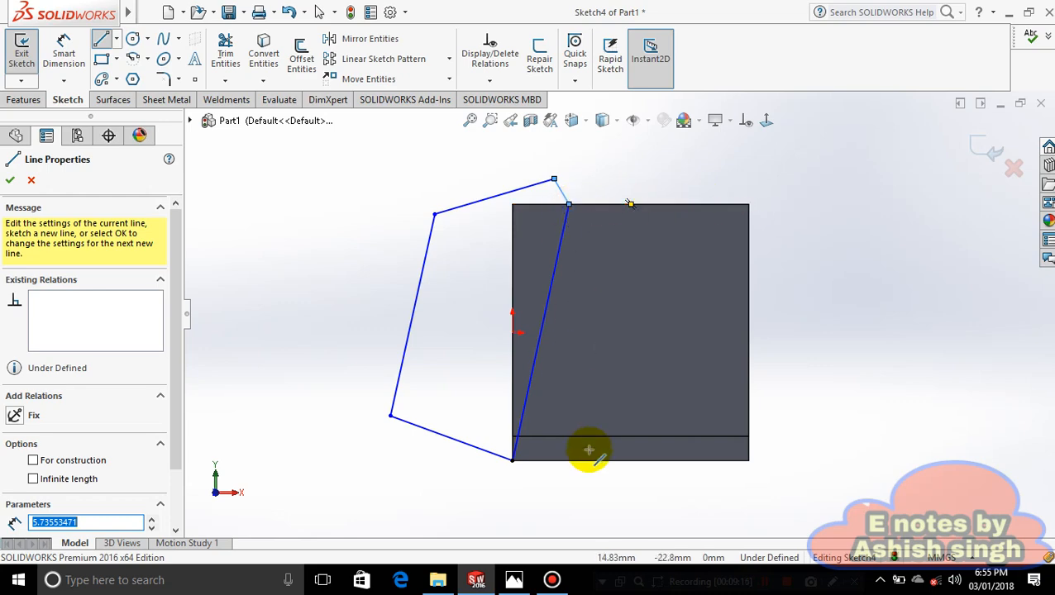
Check the tapered view's widths in the Photos reference drawing and dimension the slanted line's top end 16 mm from the top edge's midpoint.
left_click(515, 581)
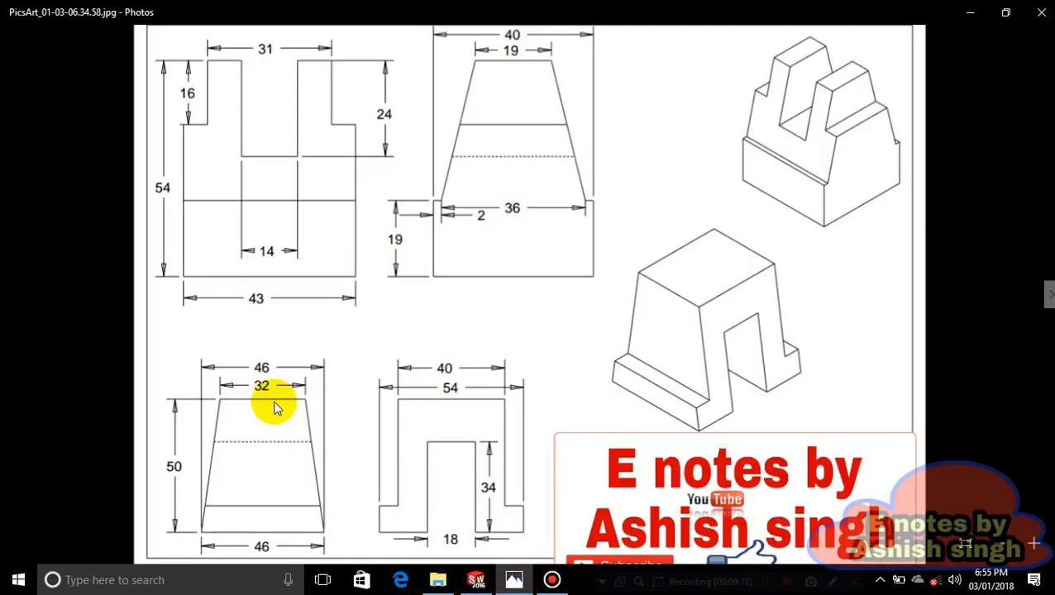
left_click(513, 581)
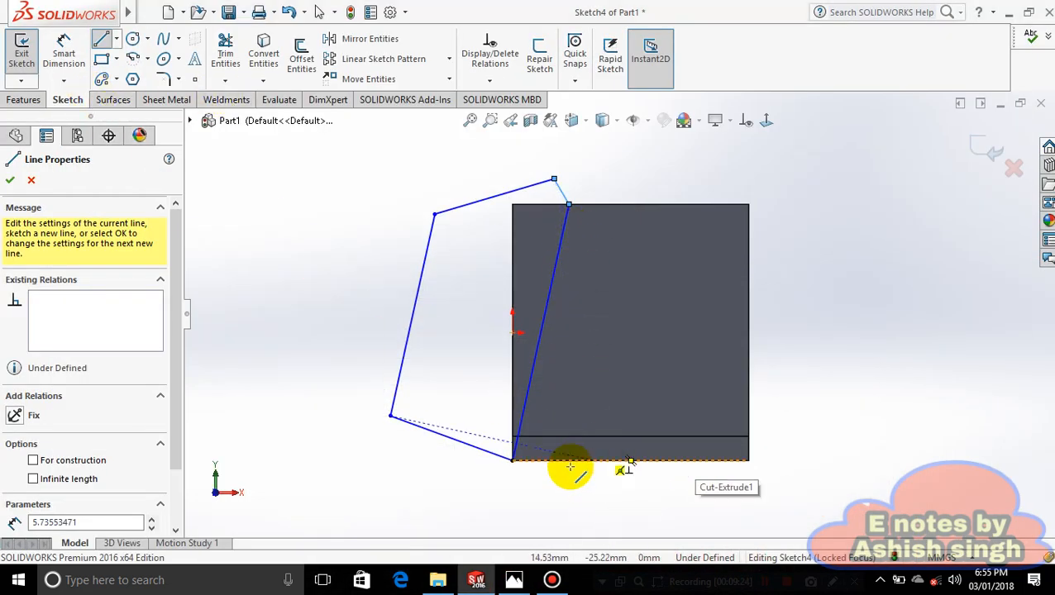
left_click(513, 580)
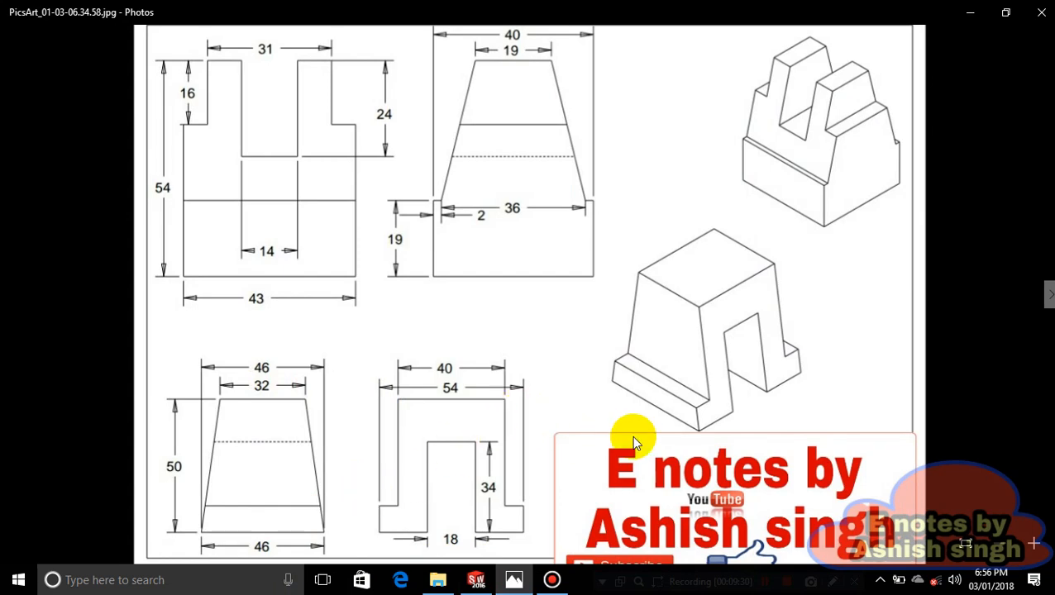
left_click(513, 580)
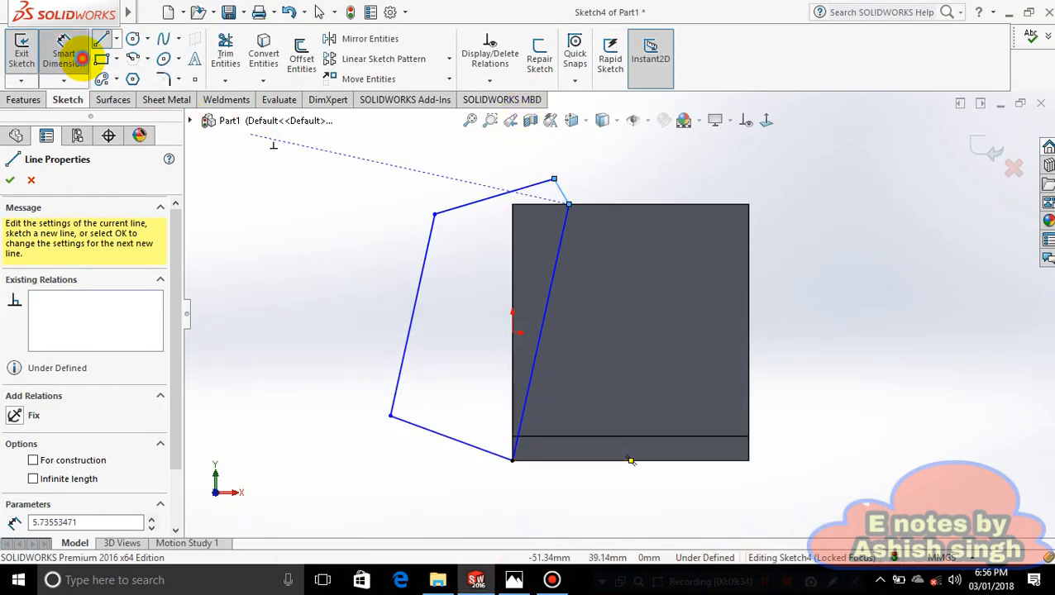
left_click(80, 57)
left_click(569, 205)
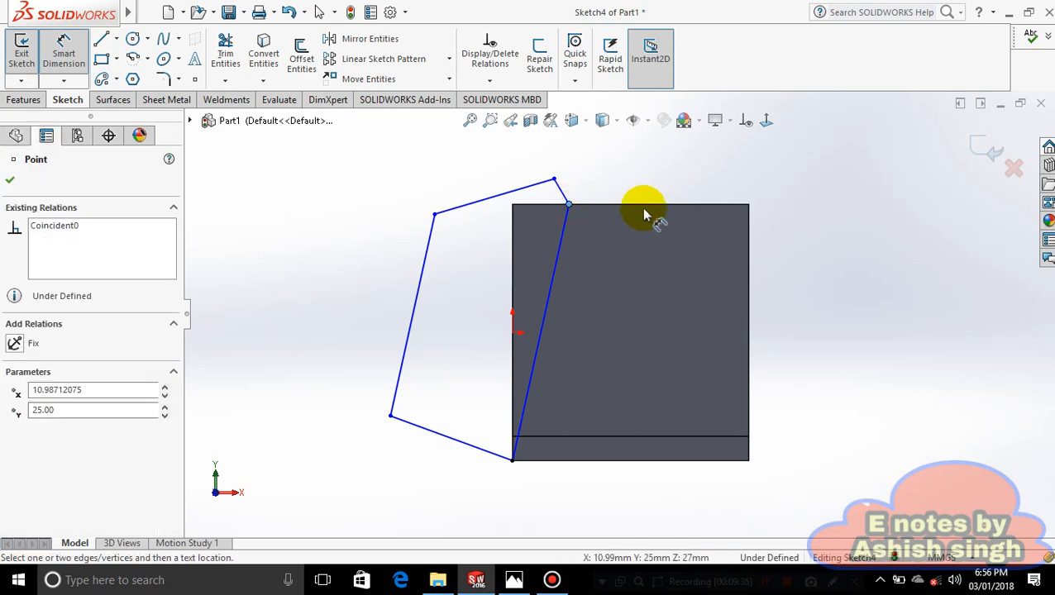
left_click(631, 207)
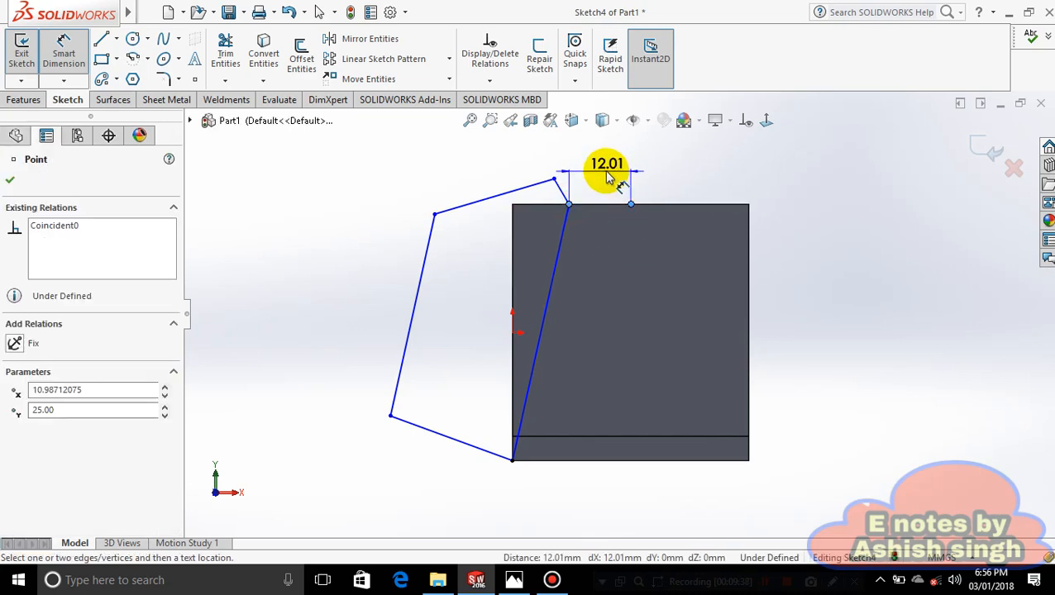
left_click(608, 166)
type("16")
key("Return")
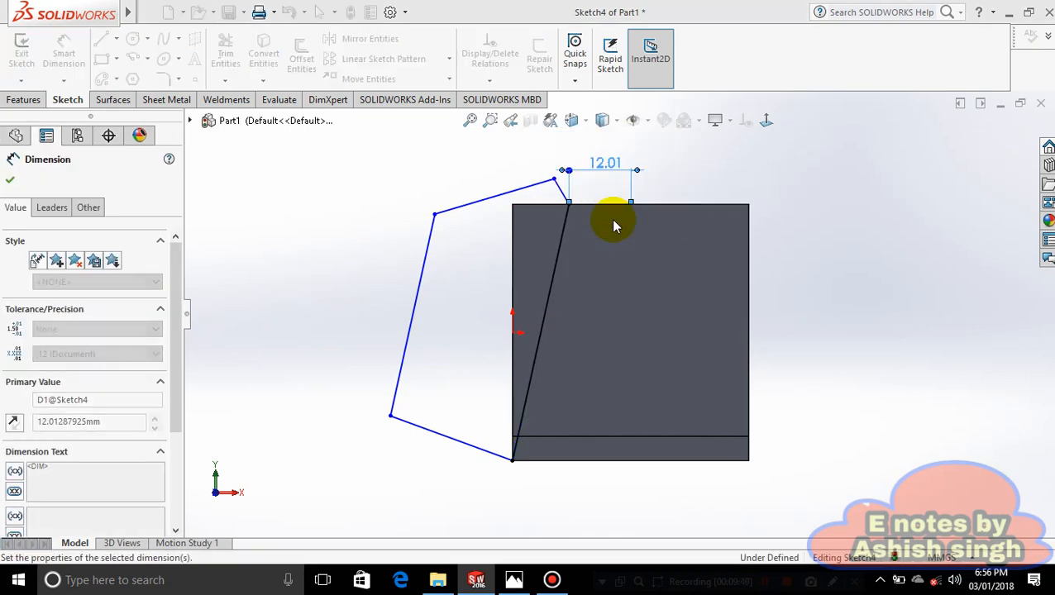
left_click(103, 39)
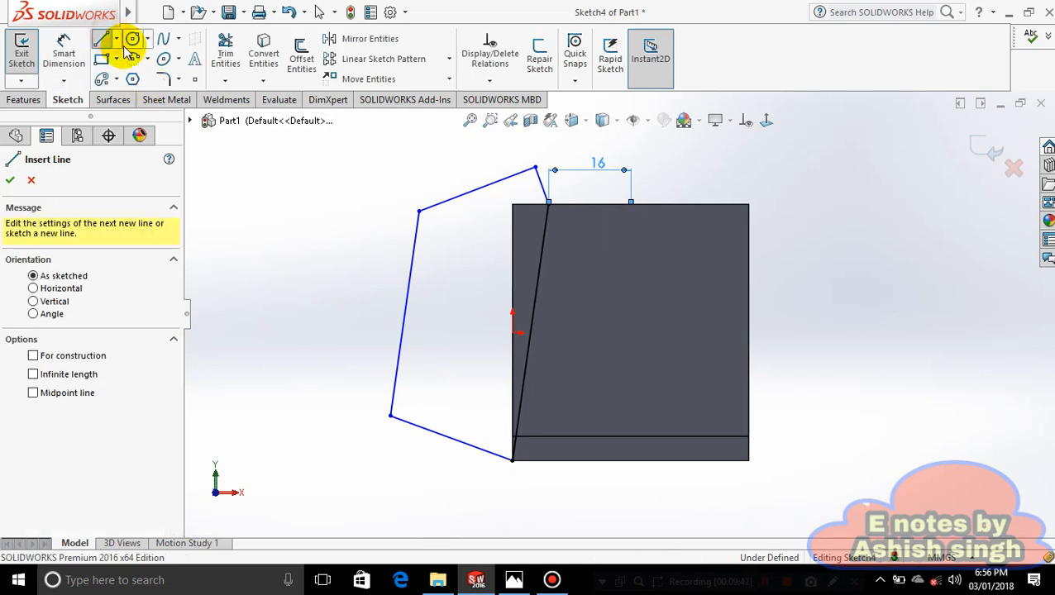
left_click(115, 39)
left_click(130, 76)
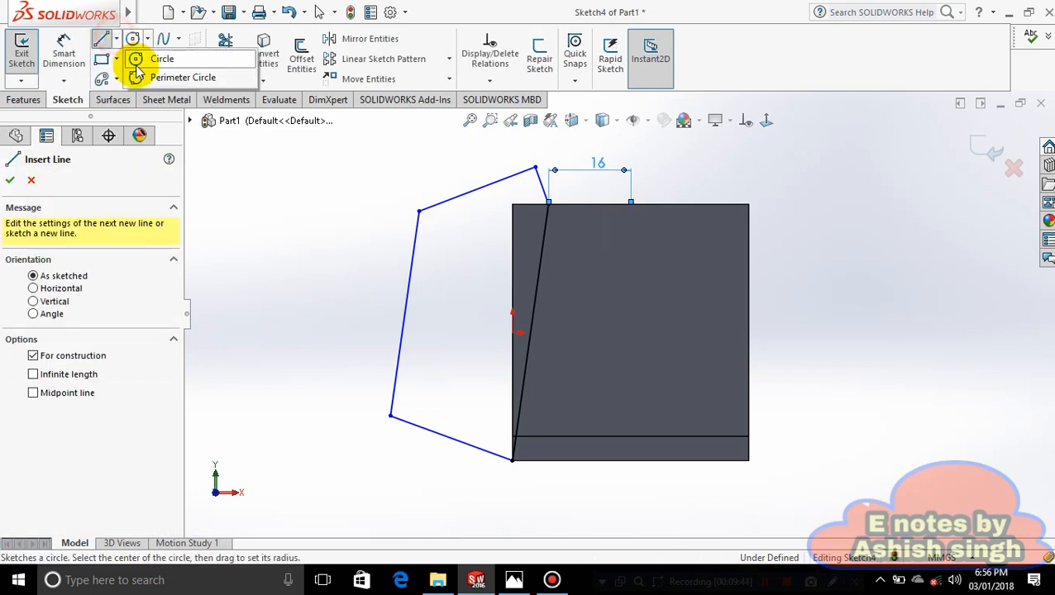
left_click(118, 40)
left_click(127, 74)
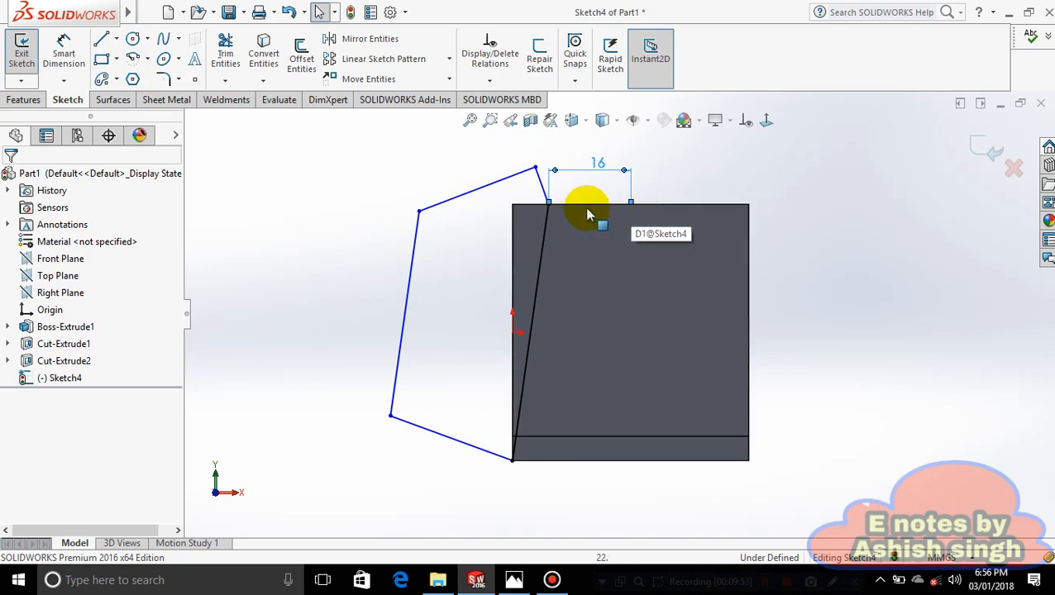
Draw a vertical centerline on the block's side face from the top edge's midpoint down to just below mid-height.
left_click(117, 39)
left_click(137, 77)
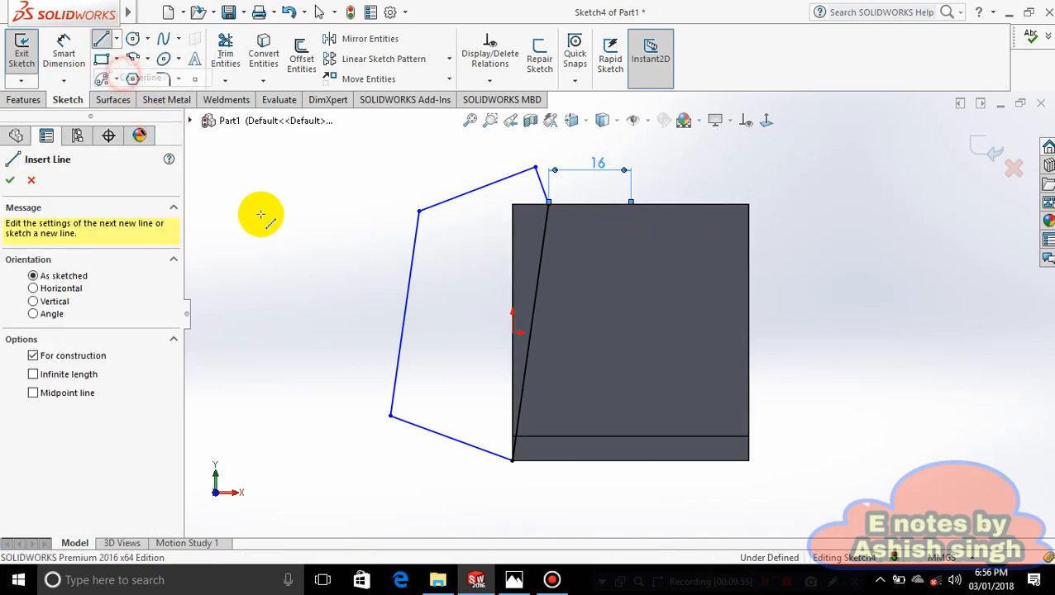
left_click(631, 203)
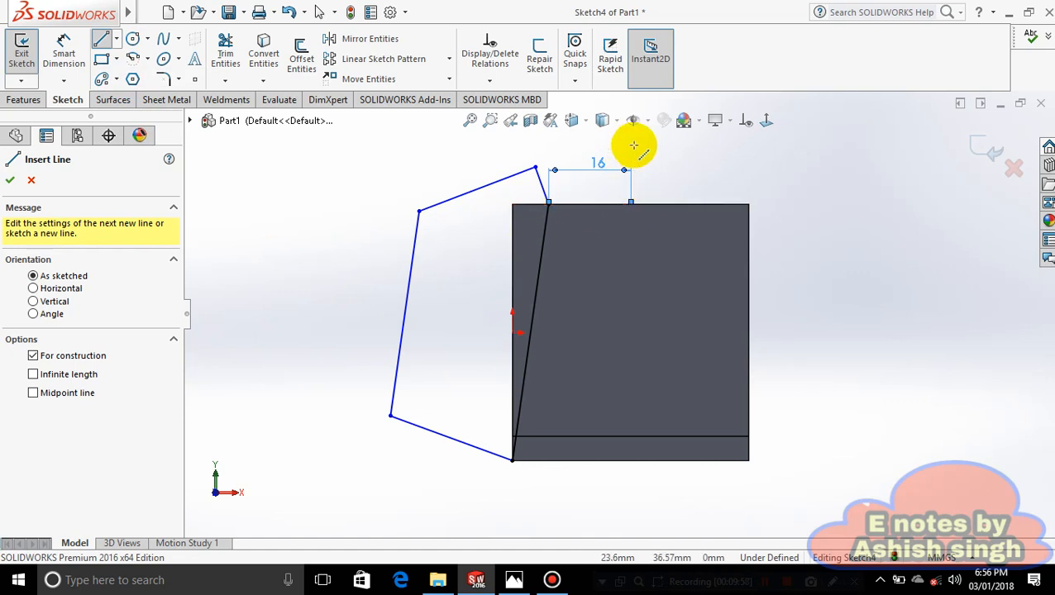
left_click(631, 204)
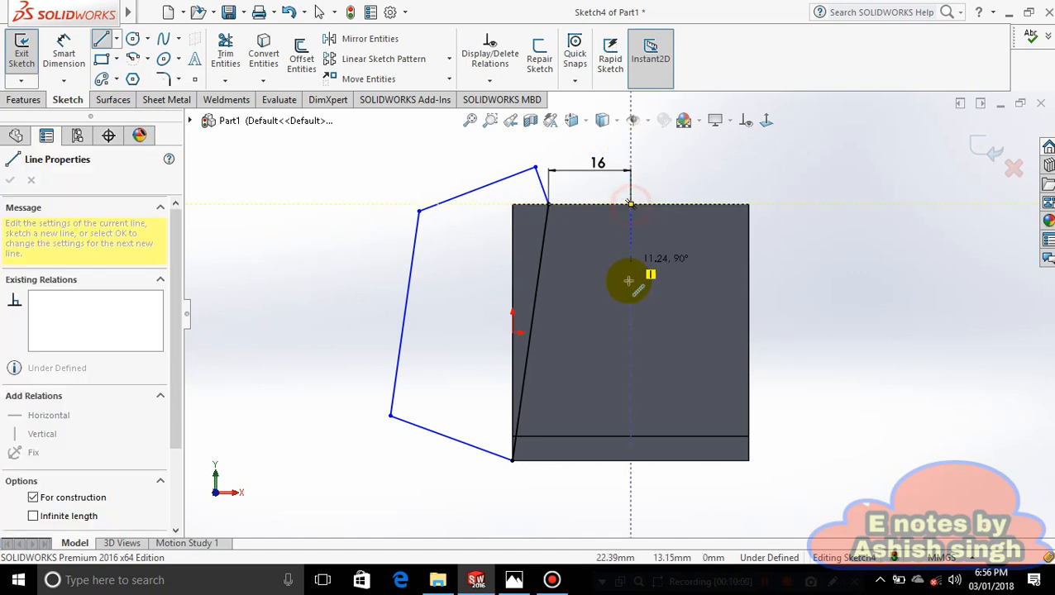
left_click(632, 346)
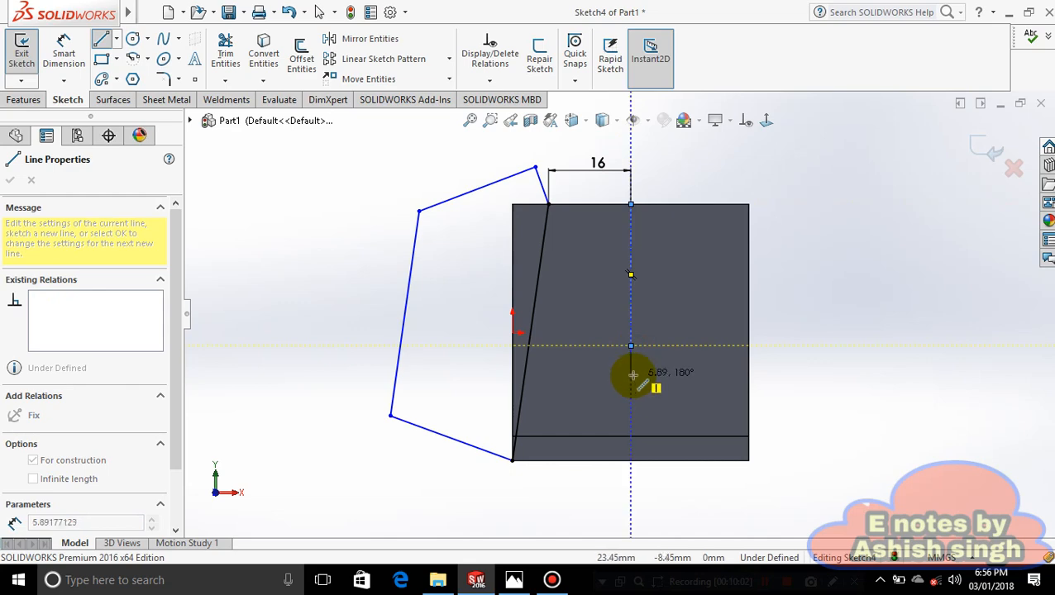
key("Escape")
key("Escape")
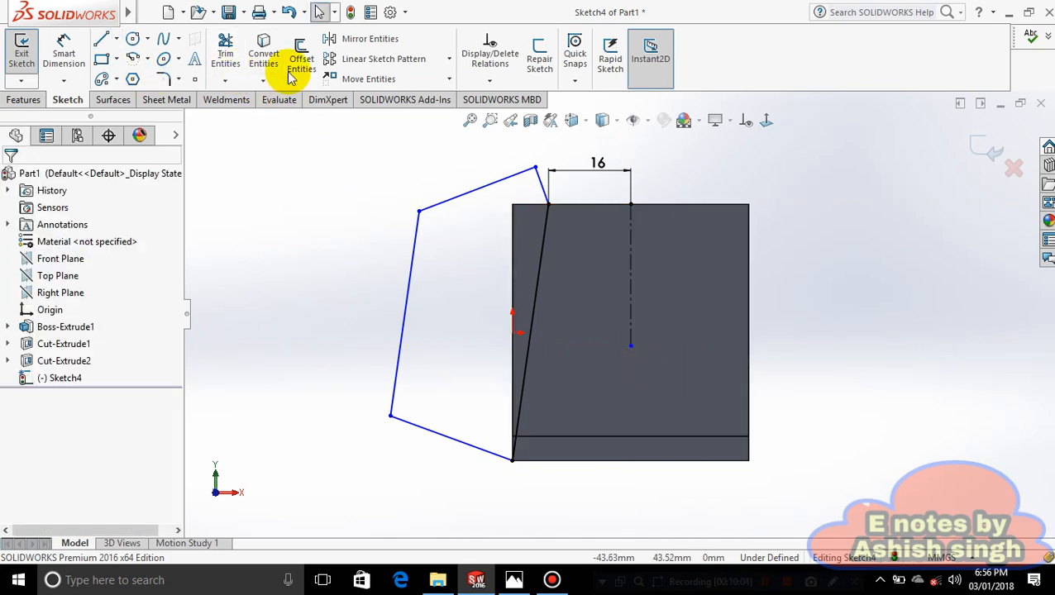
Mirror all five lines of the closed profile about the vertical centerline, keeping the original as a copy.
left_click(370, 39)
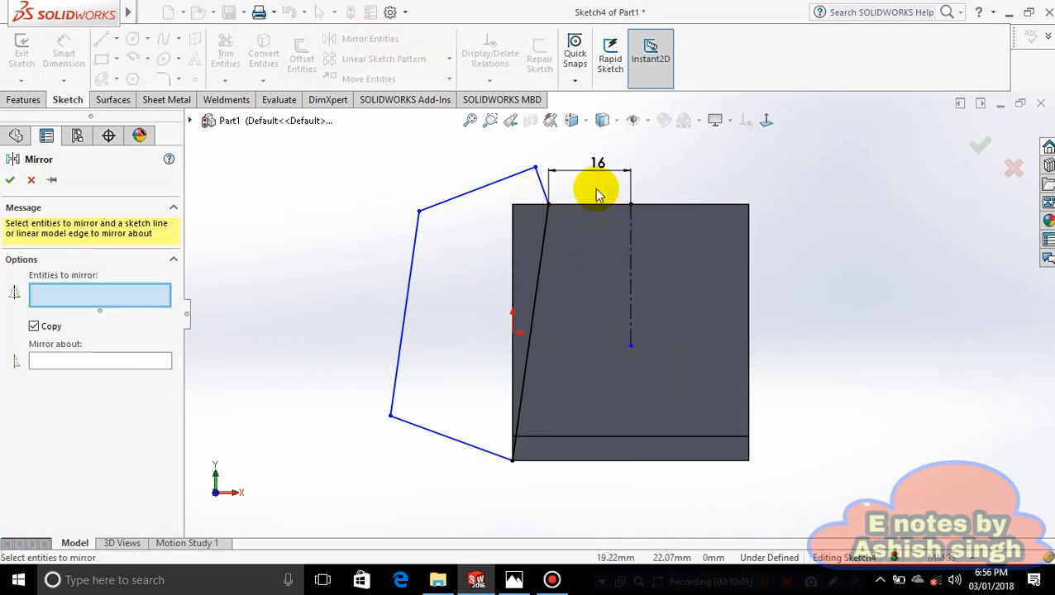
left_click(478, 185)
left_click(413, 265)
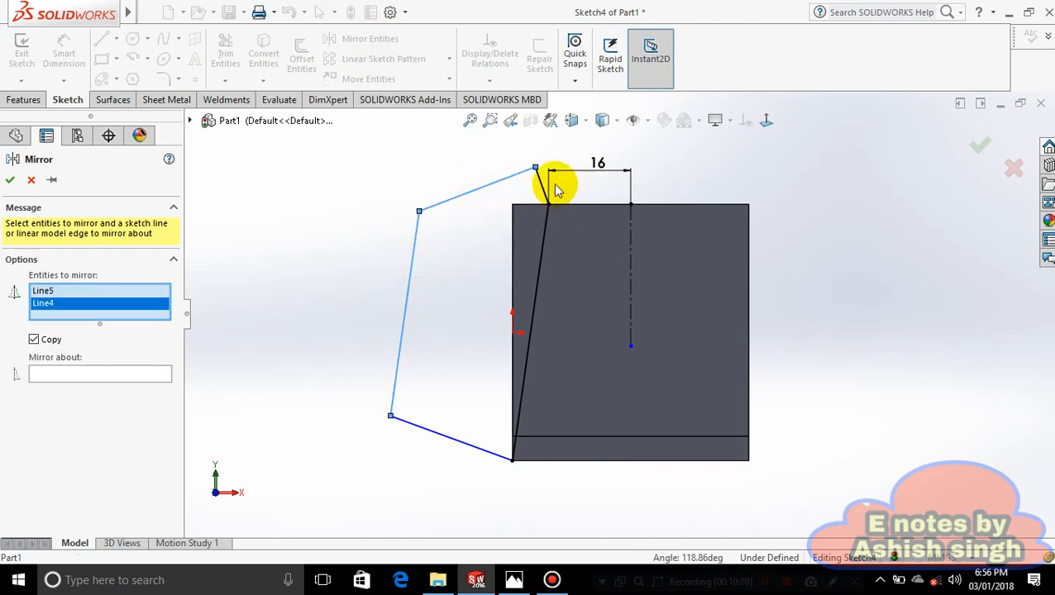
left_click(545, 191)
left_click(542, 267)
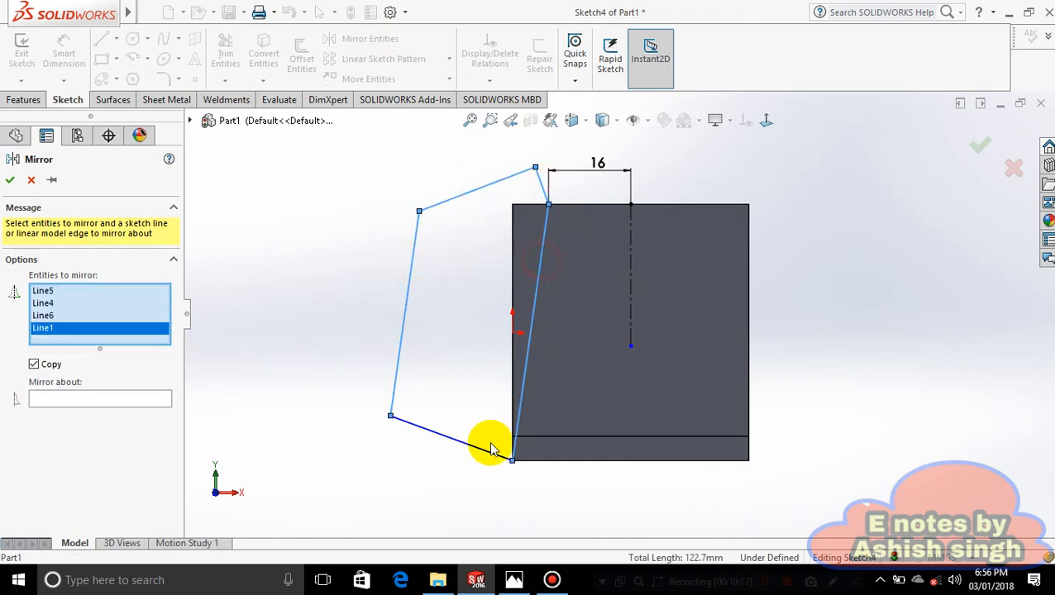
left_click(476, 445)
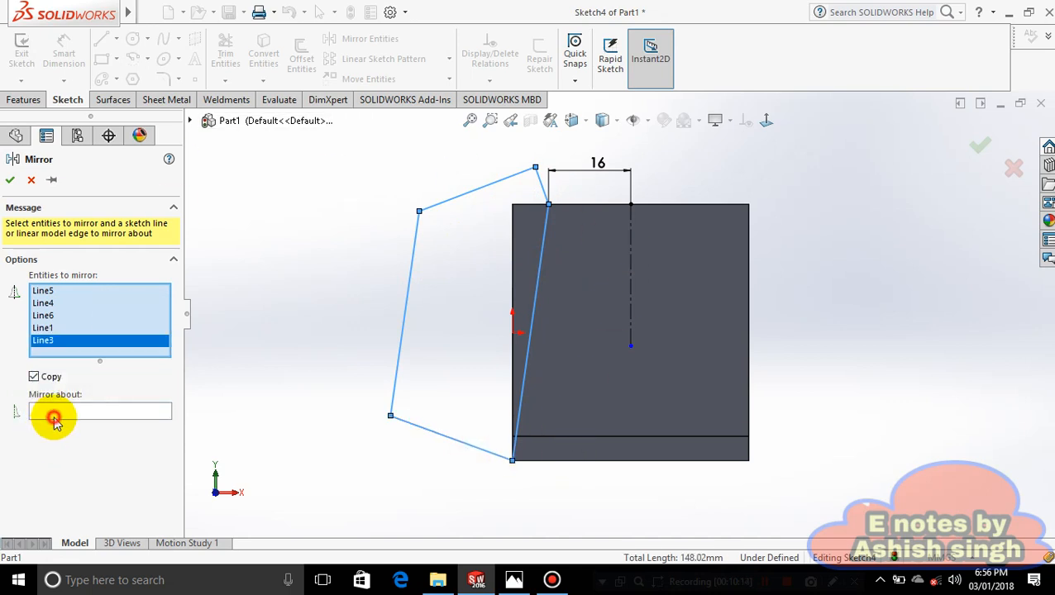
left_click(115, 411)
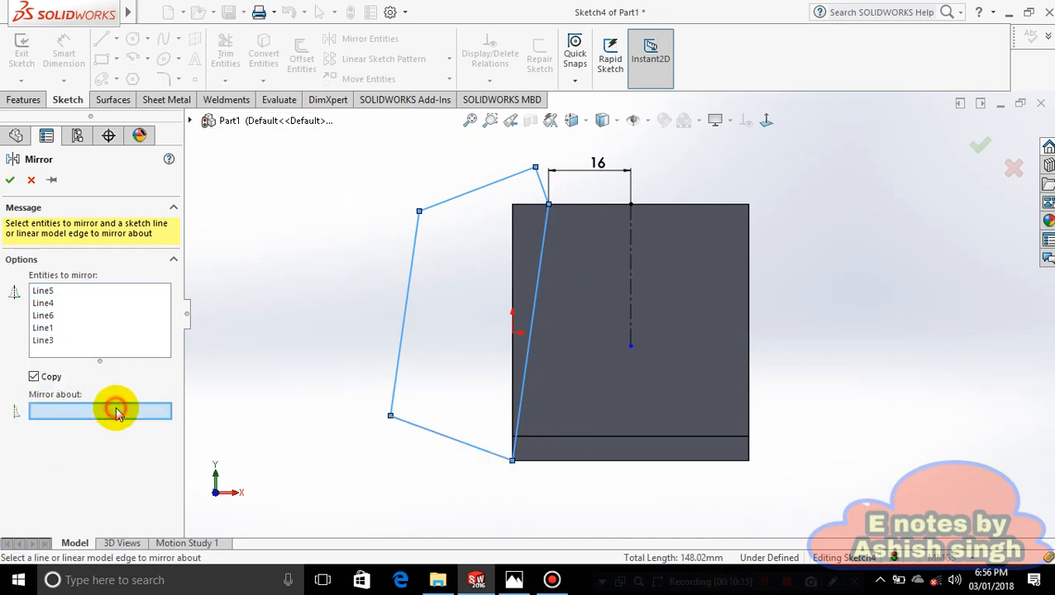
left_click(631, 251)
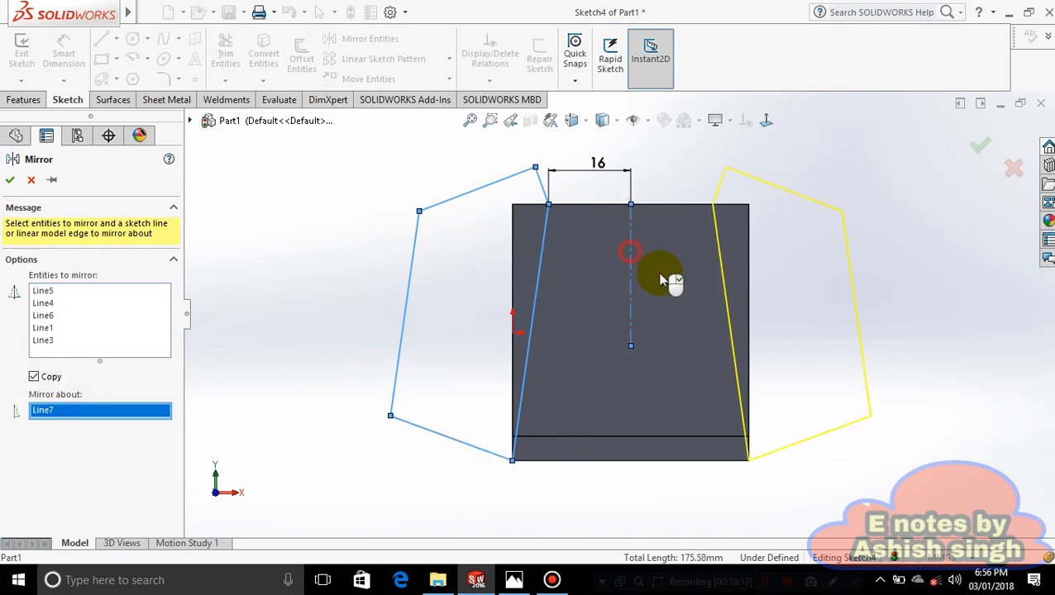
left_click(975, 149)
Cut-extrude both mirrored profiles blind 80 mm from the sketch plane through the block to taper its sides.
left_click(33, 101)
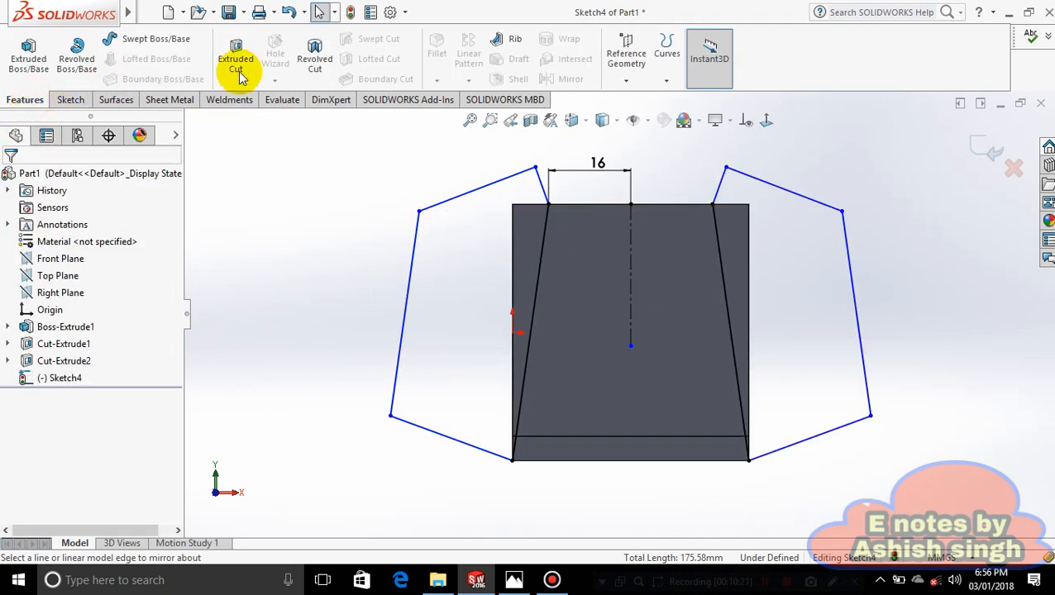
left_click(236, 52)
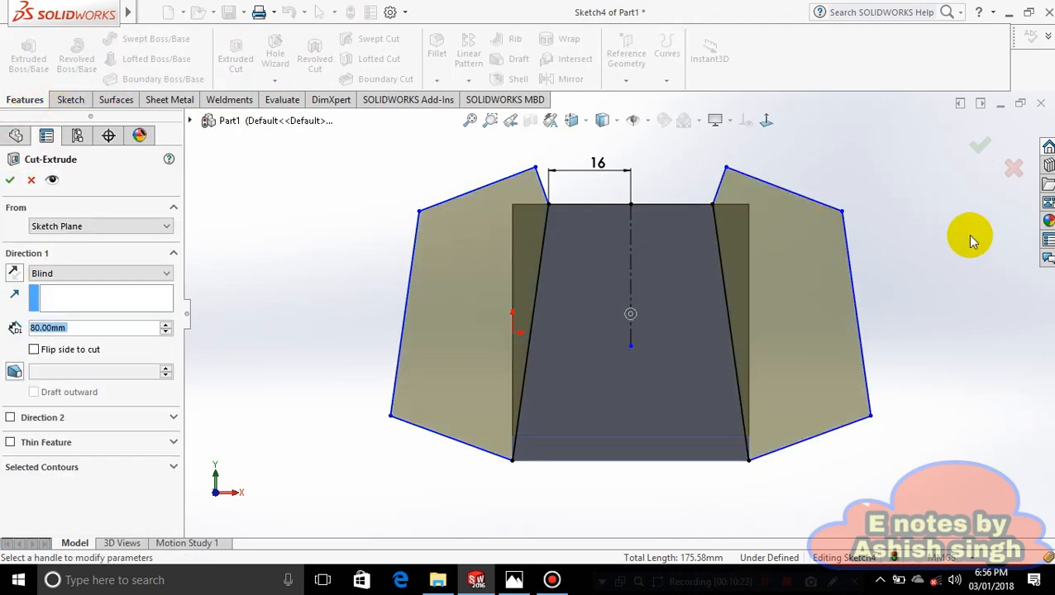
middle_click_drag(973, 240, 970, 270)
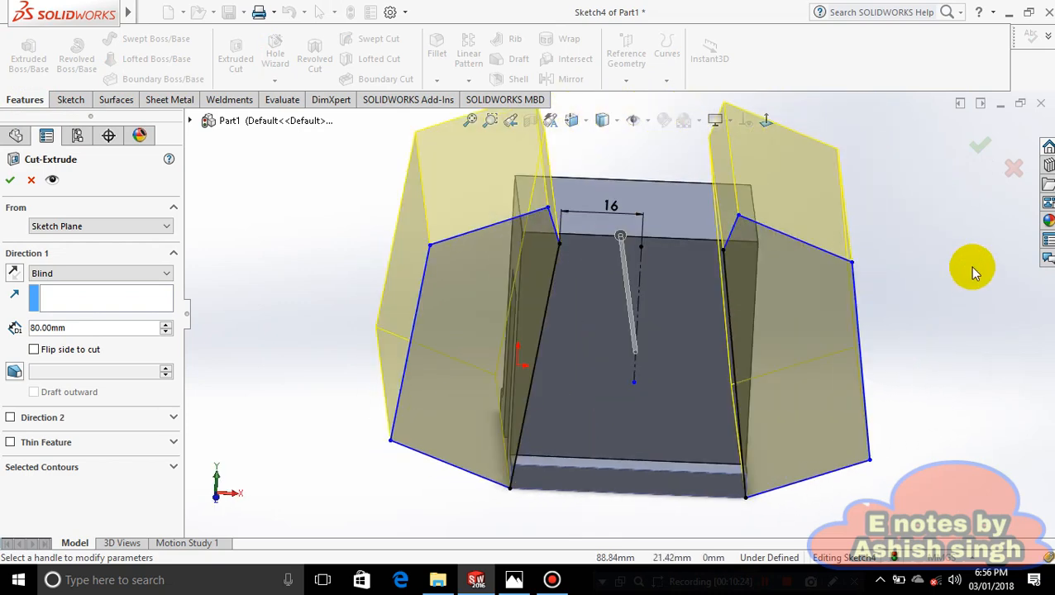
left_click(980, 148)
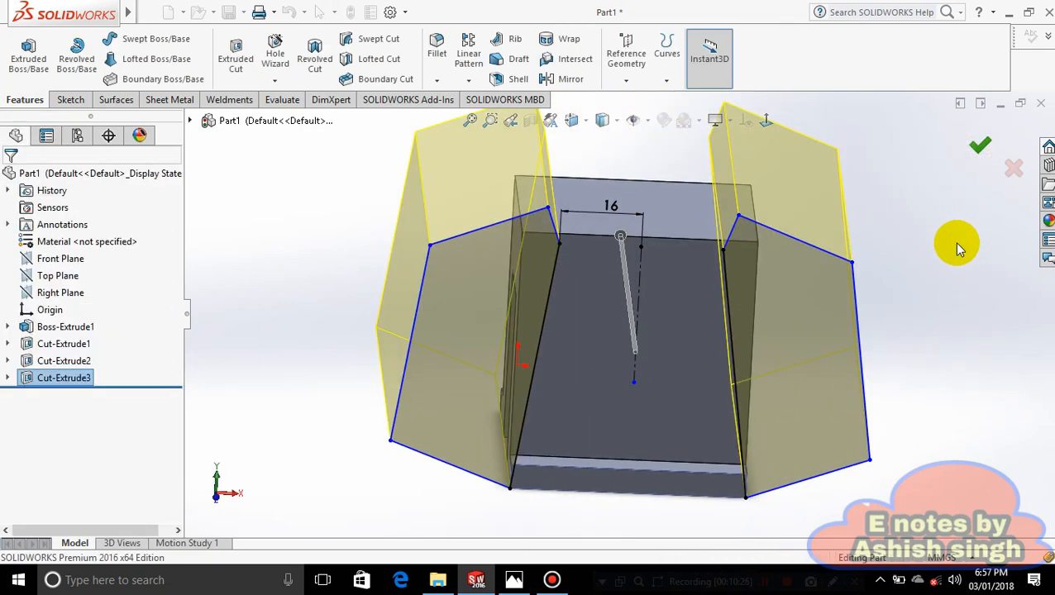
left_click(920, 268)
Compare the finished tapered block in SOLIDWORKS with the isometric and dimensioned views in the Photos reference drawing.
mouse_move(942, 270)
middle_mouse_down()
mouse_move(883, 242)
mouse_move(907, 214)
mouse_move(940, 220)
mouse_move(883, 278)
mouse_move(872, 334)
mouse_move(880, 341)
mouse_move(883, 323)
mouse_move(921, 300)
mouse_move(862, 286)
mouse_move(844, 345)
mouse_move(916, 294)
mouse_move(918, 372)
mouse_move(860, 336)
mouse_move(952, 370)
mouse_move(879, 408)
mouse_move(871, 438)
mouse_move(844, 427)
mouse_move(763, 271)
mouse_move(789, 281)
mouse_move(774, 369)
mouse_move(832, 247)
mouse_move(830, 353)
mouse_move(625, 259)
mouse_move(735, 431)
mouse_move(770, 413)
mouse_move(737, 441)
middle_mouse_up()
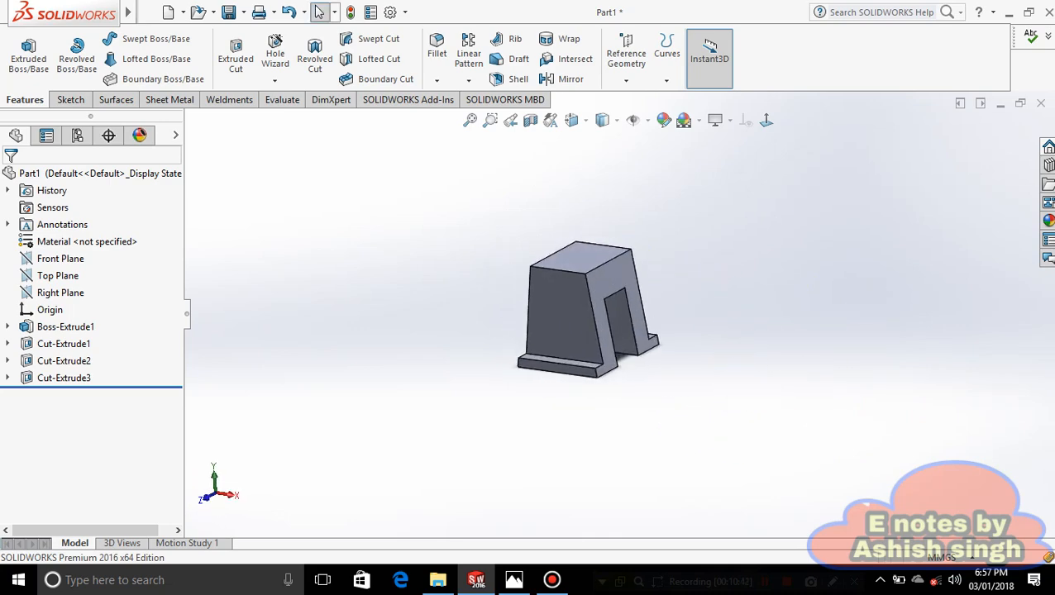
left_click(518, 581)
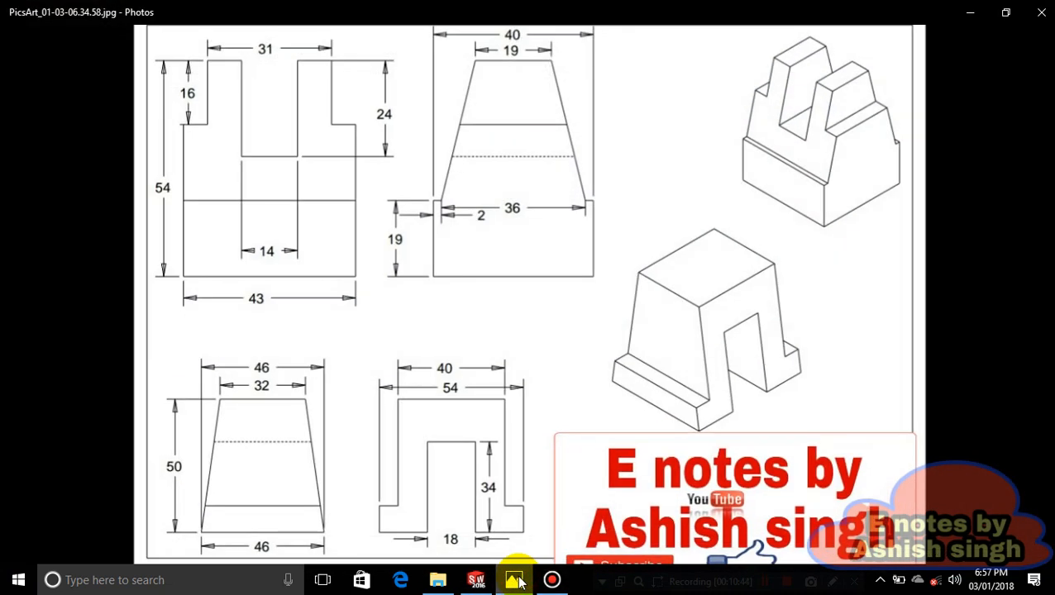
left_click(518, 580)
middle_click_drag(683, 373, 686, 390)
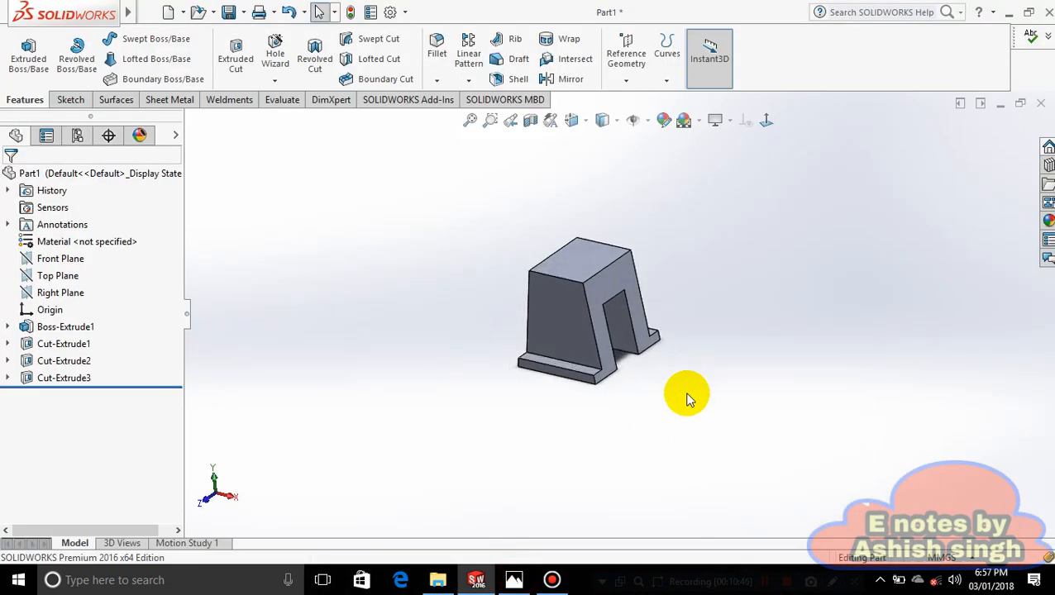
left_click(516, 581)
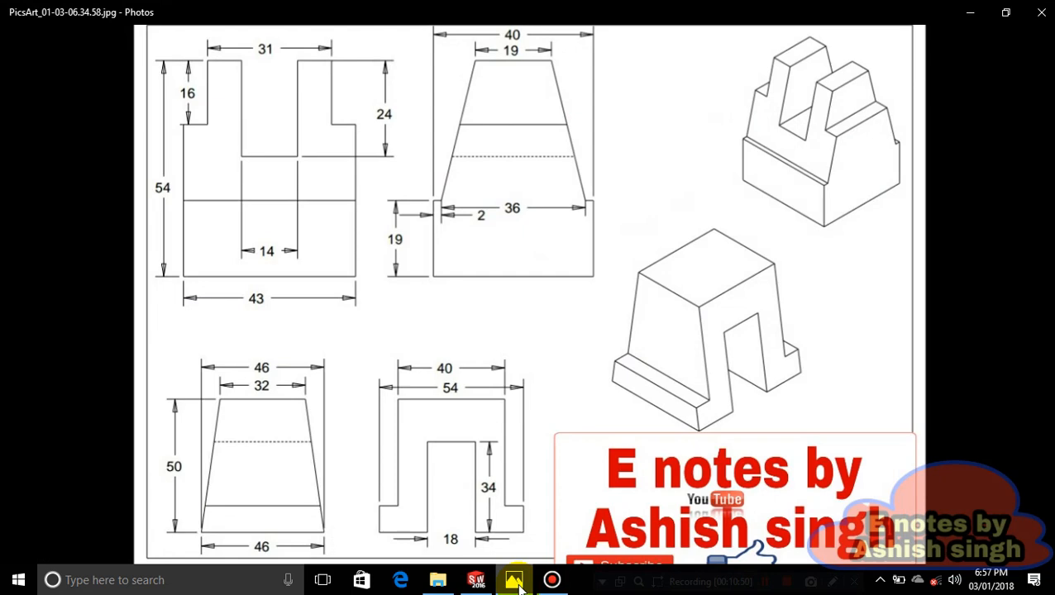
left_click(518, 582)
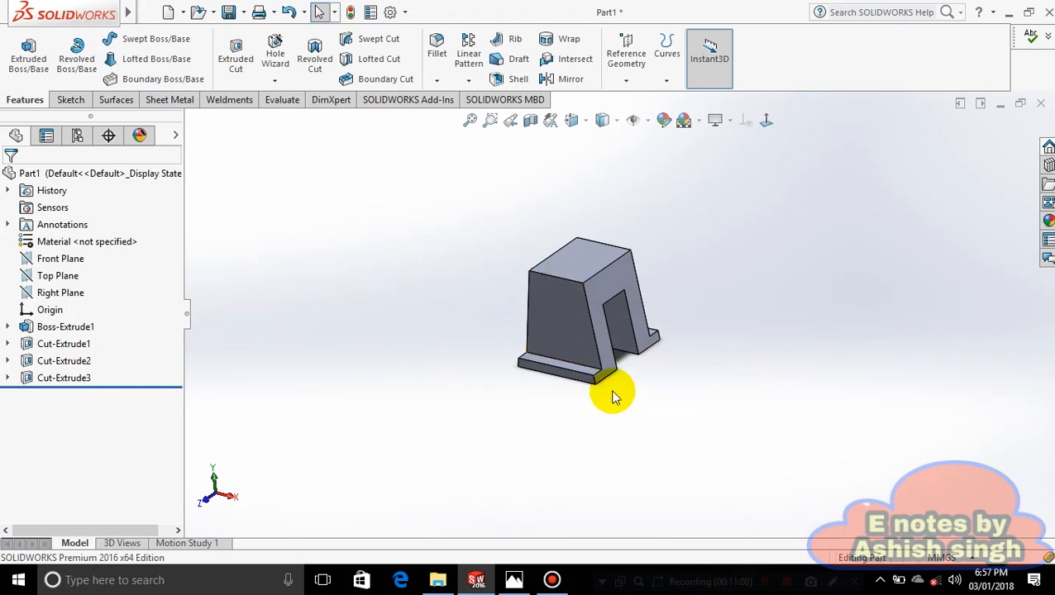
left_click(514, 580)
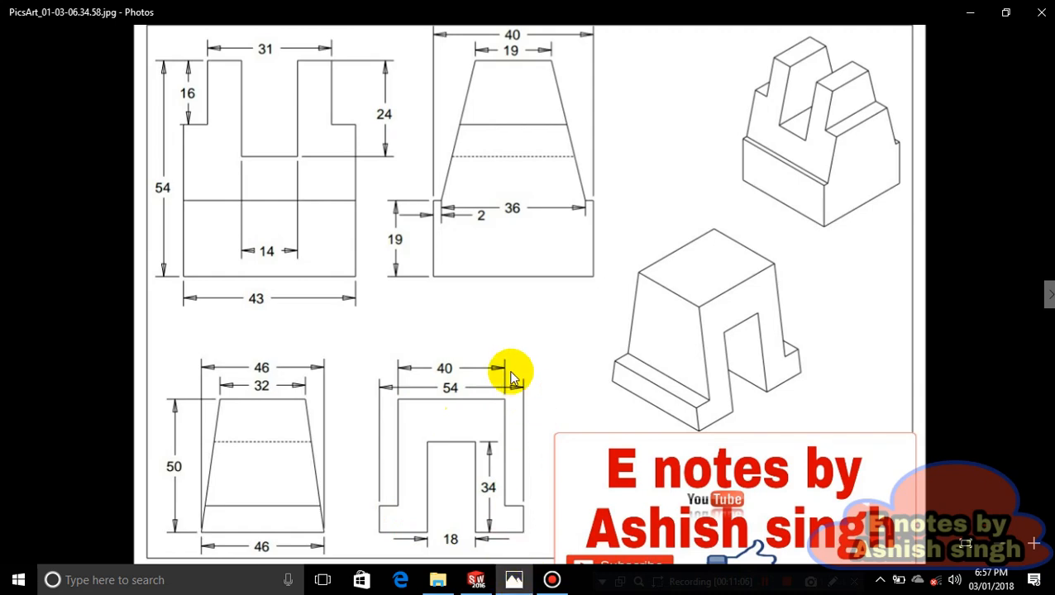
left_click(513, 582)
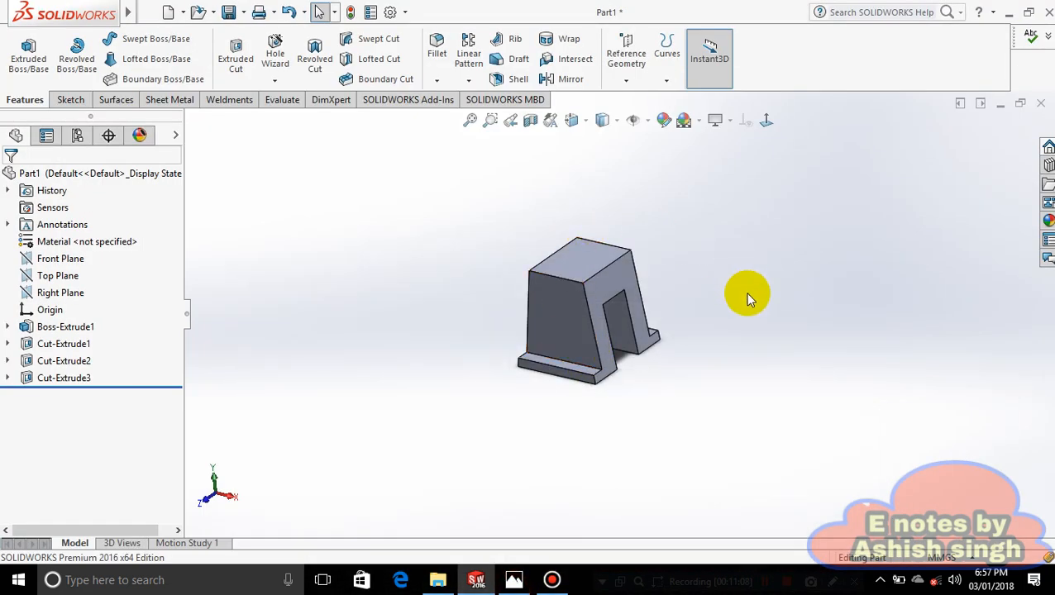
Close the finished part without saving it and create a new part document.
left_click(1042, 105)
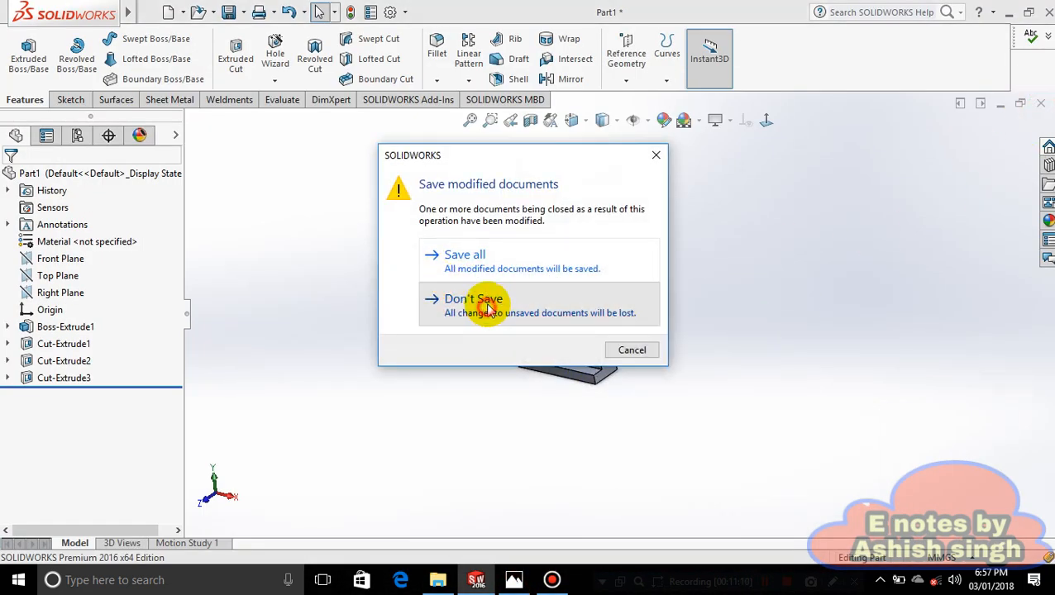
left_click(463, 303)
left_click(168, 12)
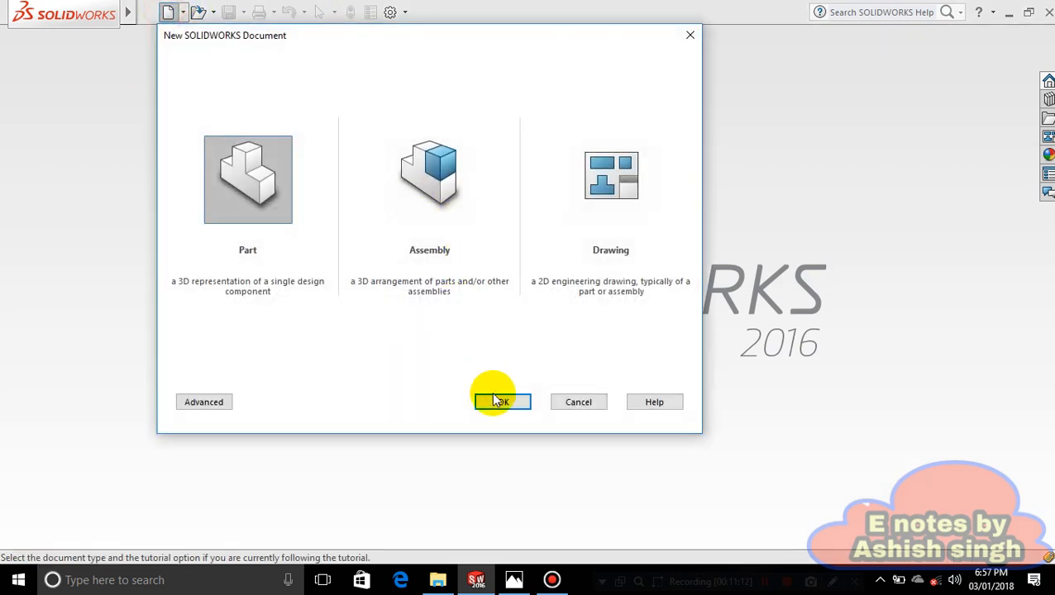
left_click(491, 392)
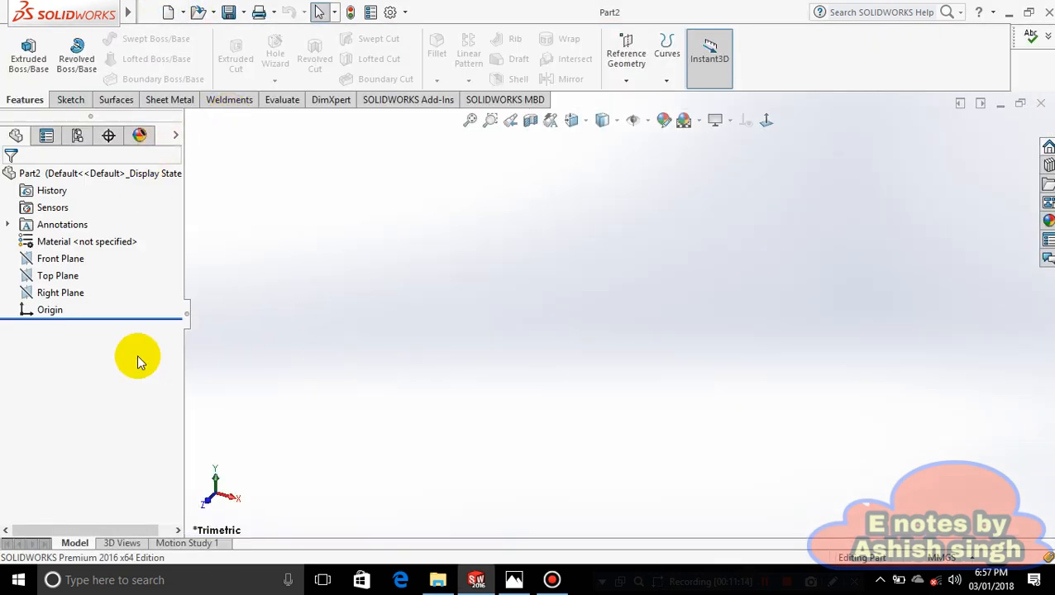
Open a new sketch on the Right Plane.
left_click(87, 291)
right_click(633, 311)
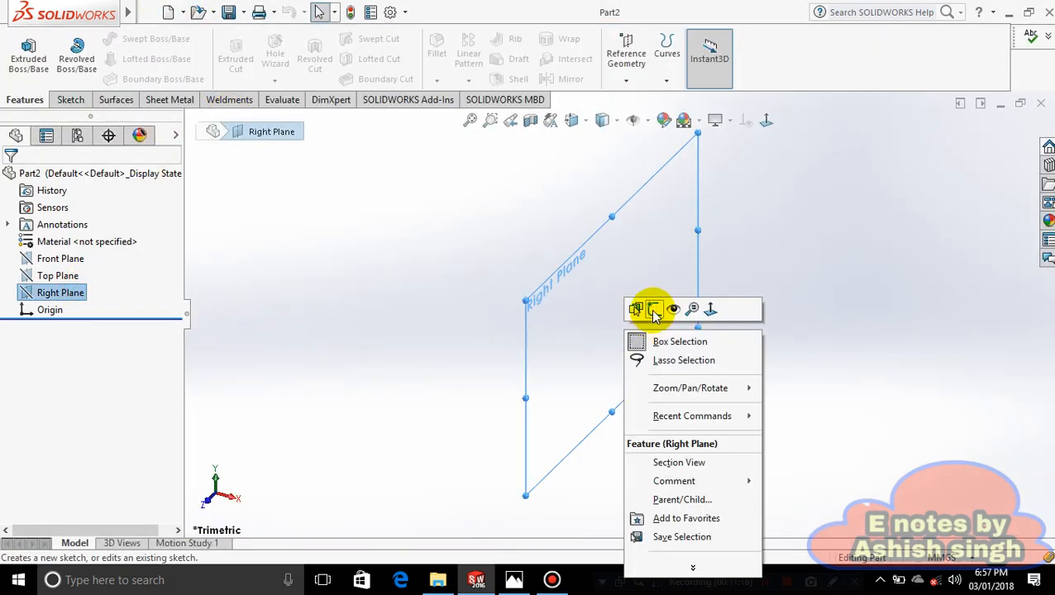
left_click(641, 307)
Sketch a closed inverted-T outline around the origin with feet about 18 mm high and an upright about 59 mm wide and 68 mm tall.
left_click(116, 41)
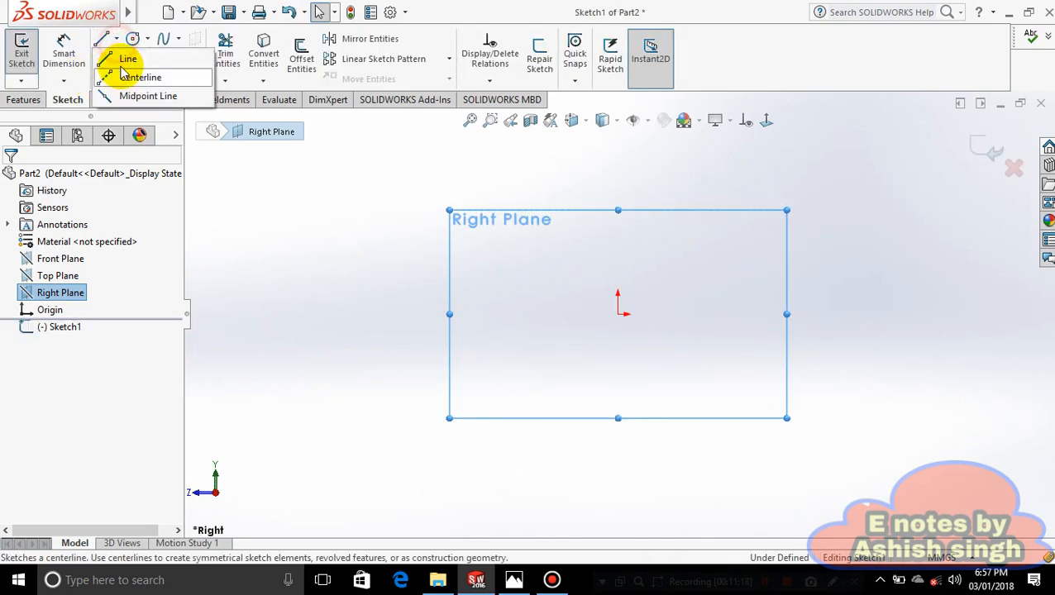
left_click(126, 56)
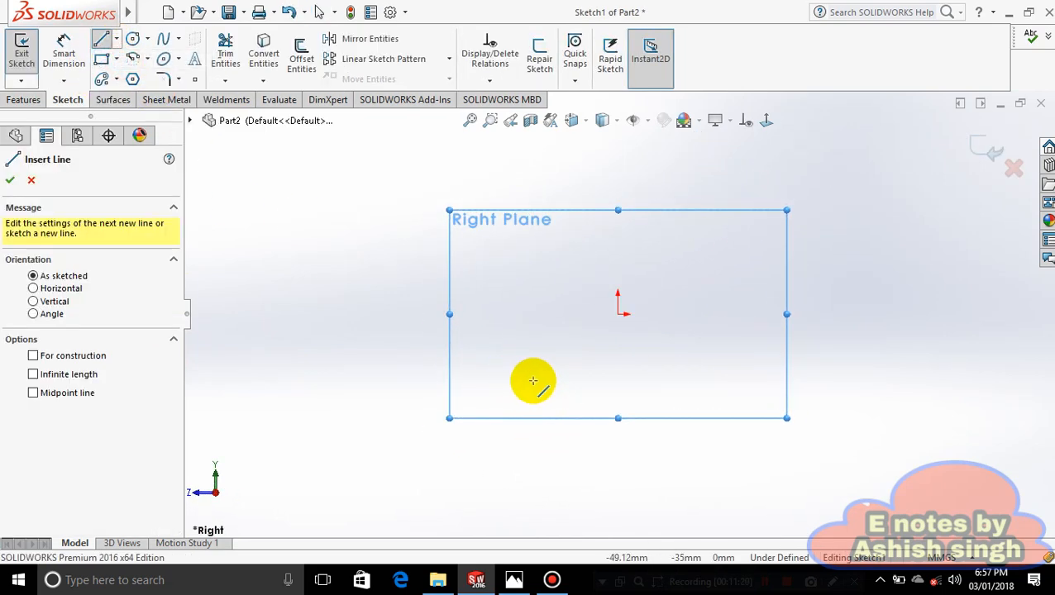
left_click(514, 580)
left_click(510, 579)
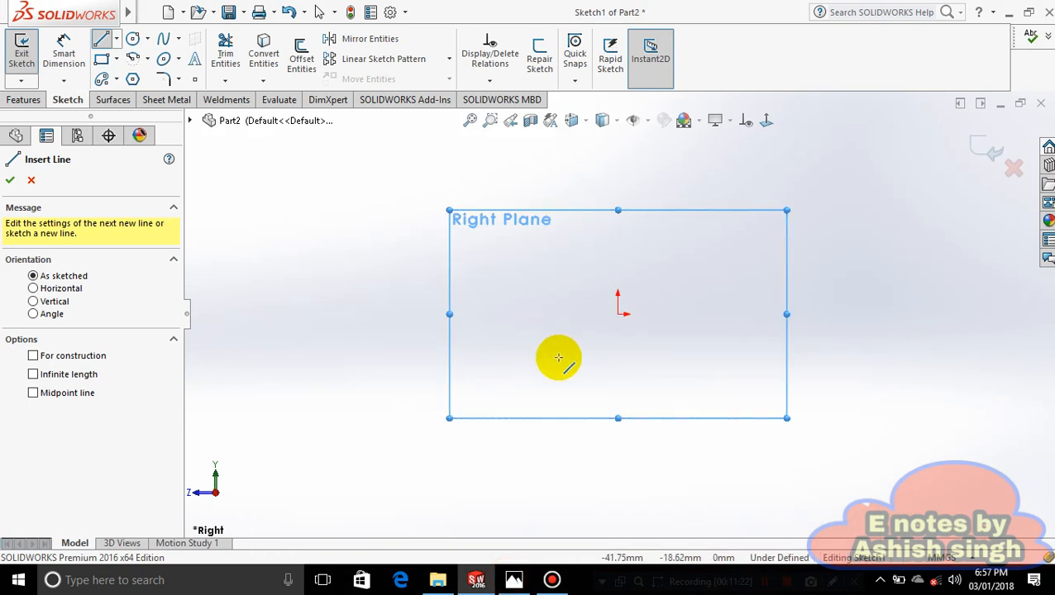
left_click(572, 262)
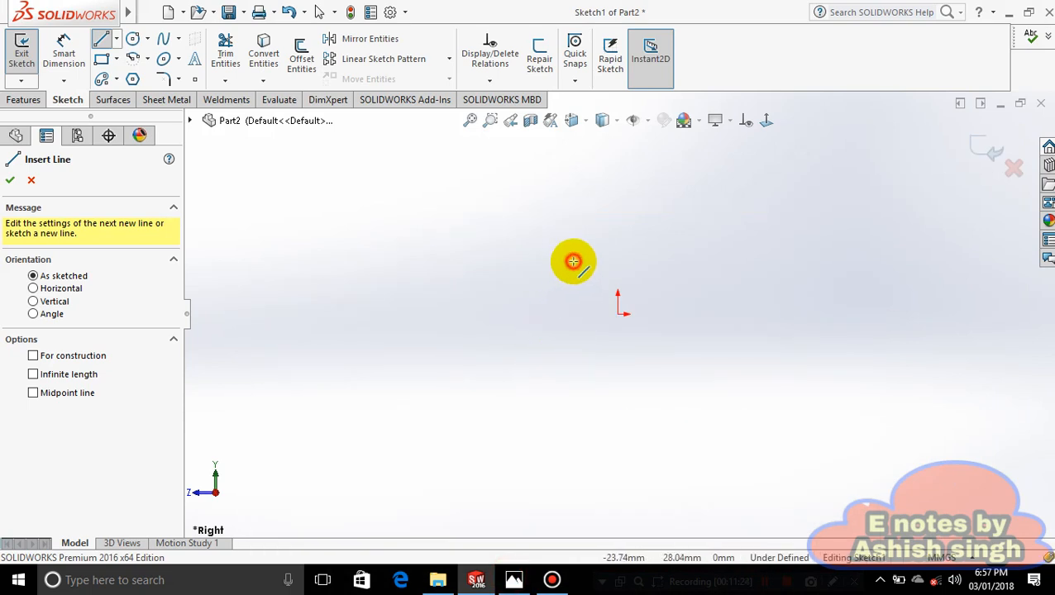
left_click(572, 385)
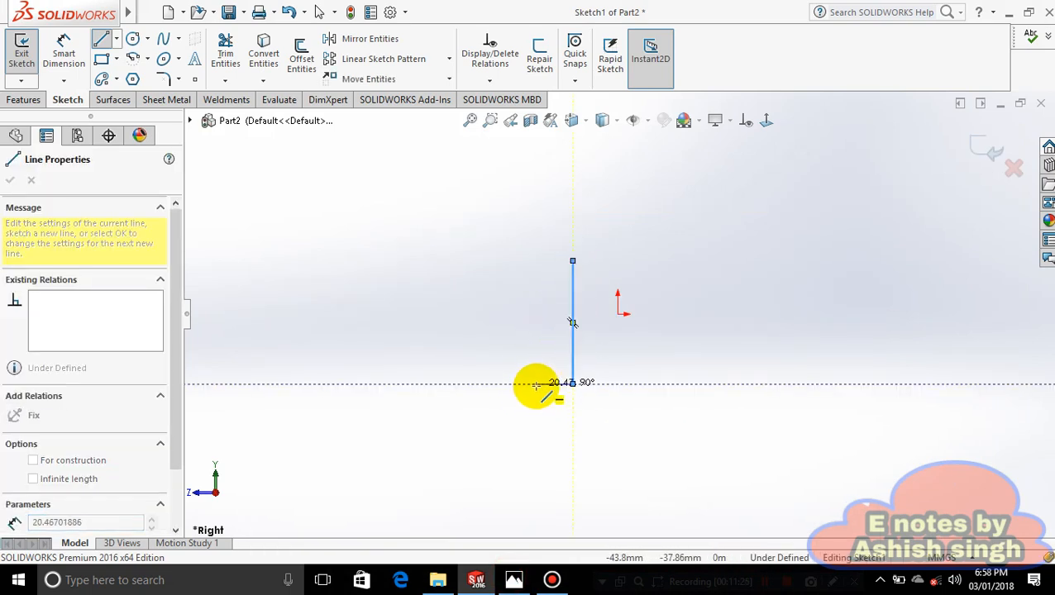
left_click(535, 384)
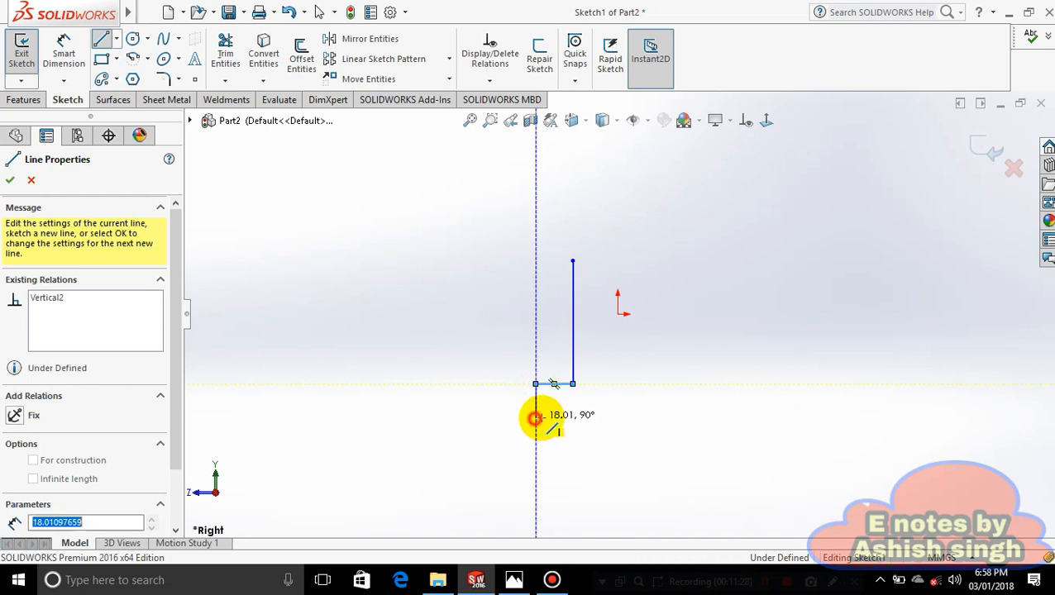
left_click(536, 418)
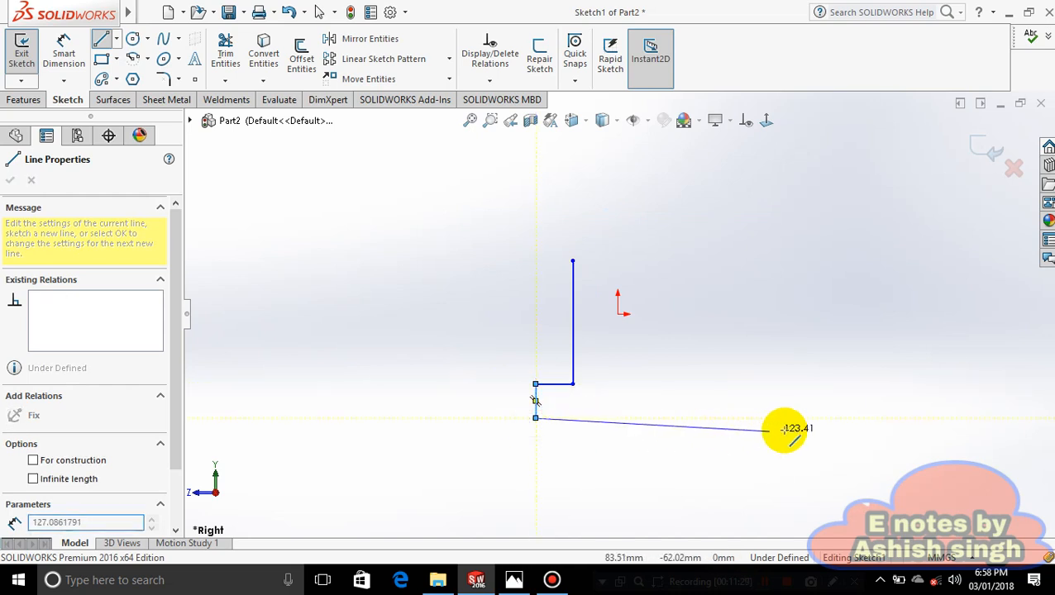
left_click(725, 417)
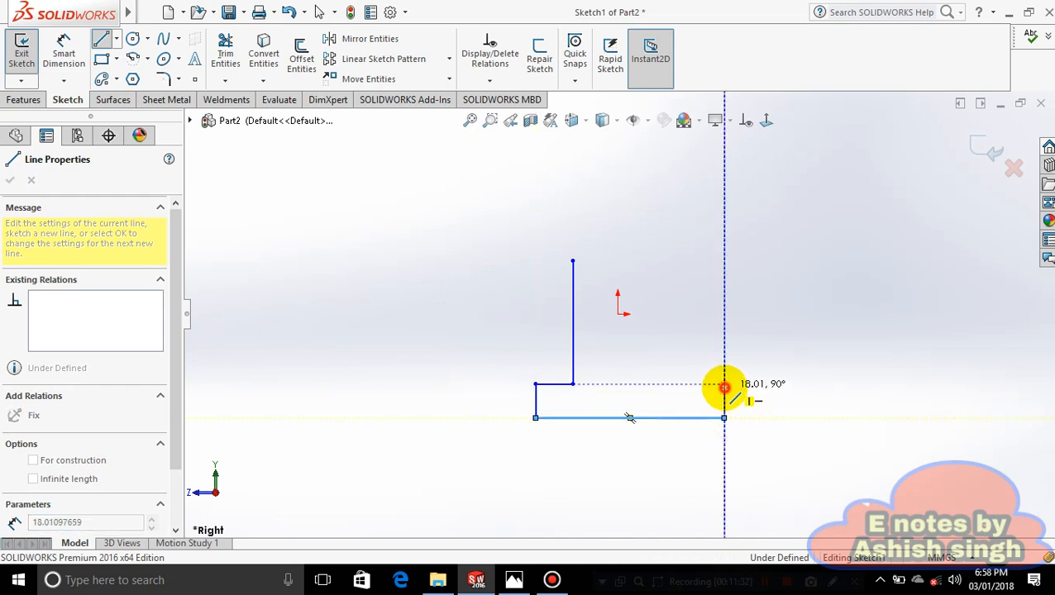
left_click(725, 385)
left_click(684, 384)
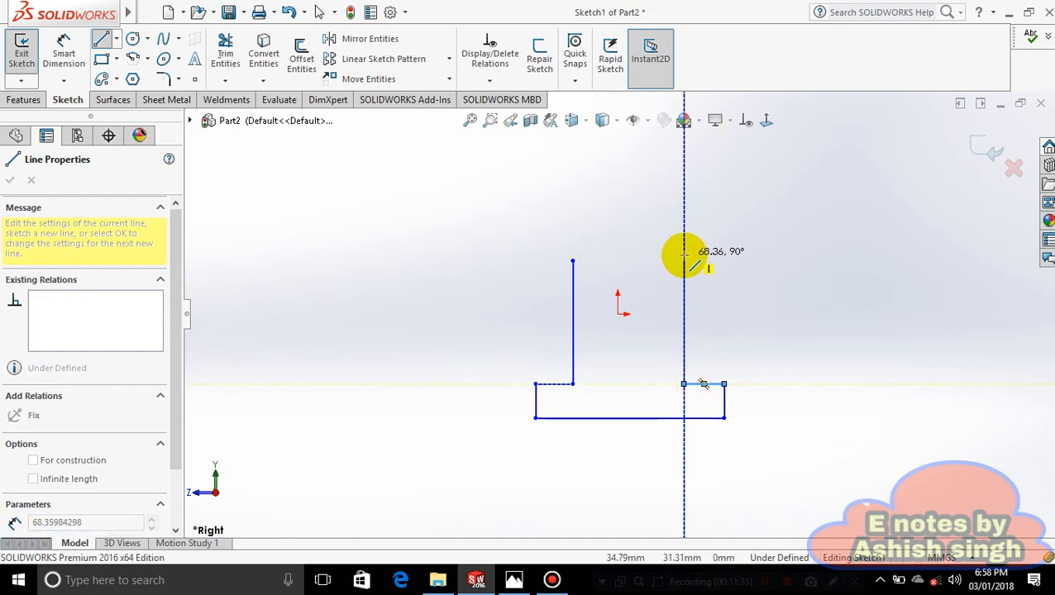
left_click(684, 255)
left_click(572, 262)
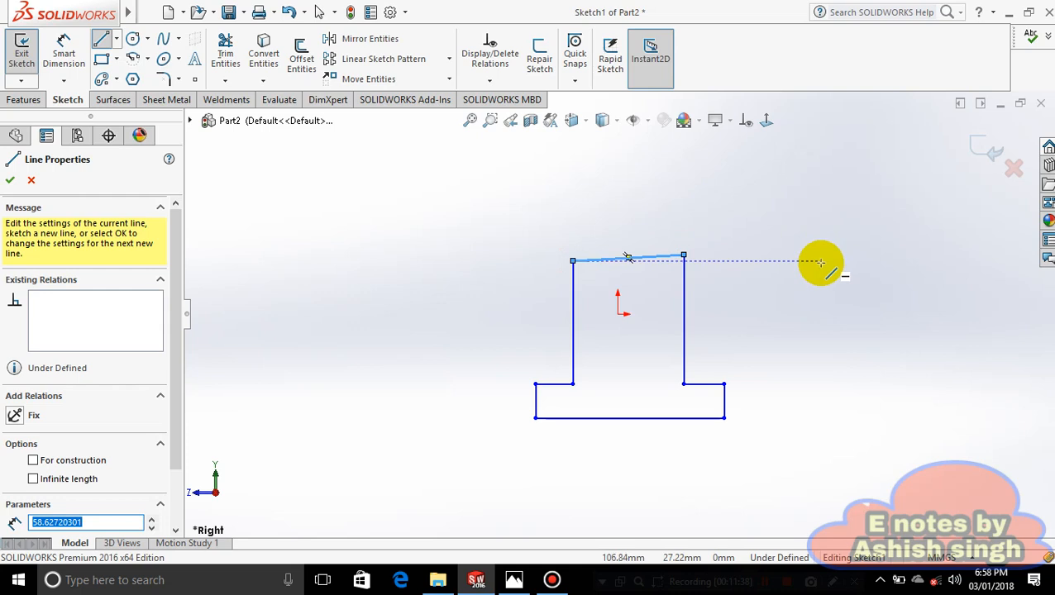
key("Escape")
Make the slanted top edge of the inverted-T outline horizontal.
left_click(658, 262)
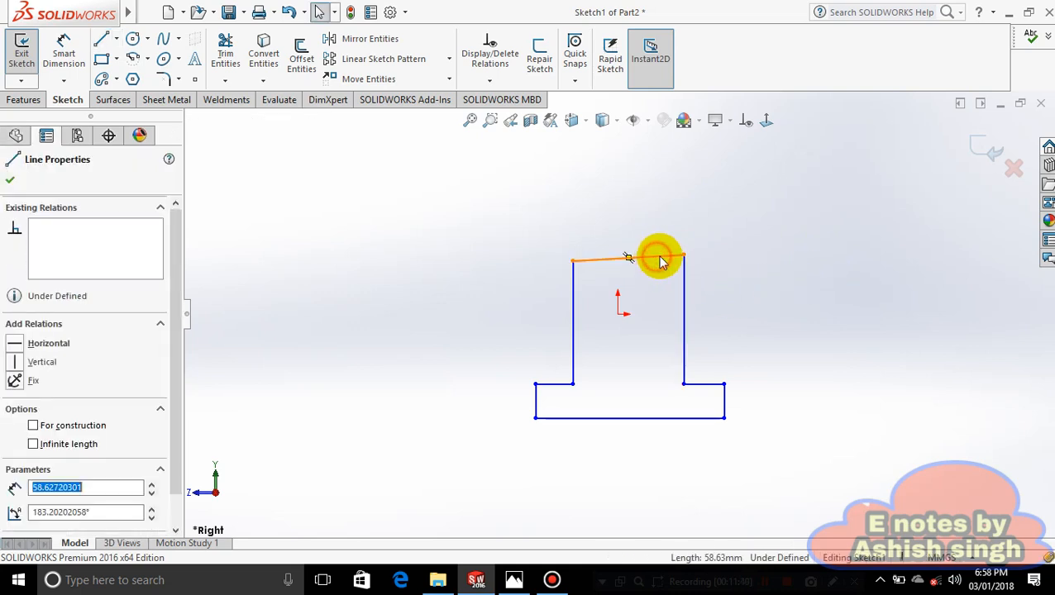
left_click(697, 188)
left_click(742, 281)
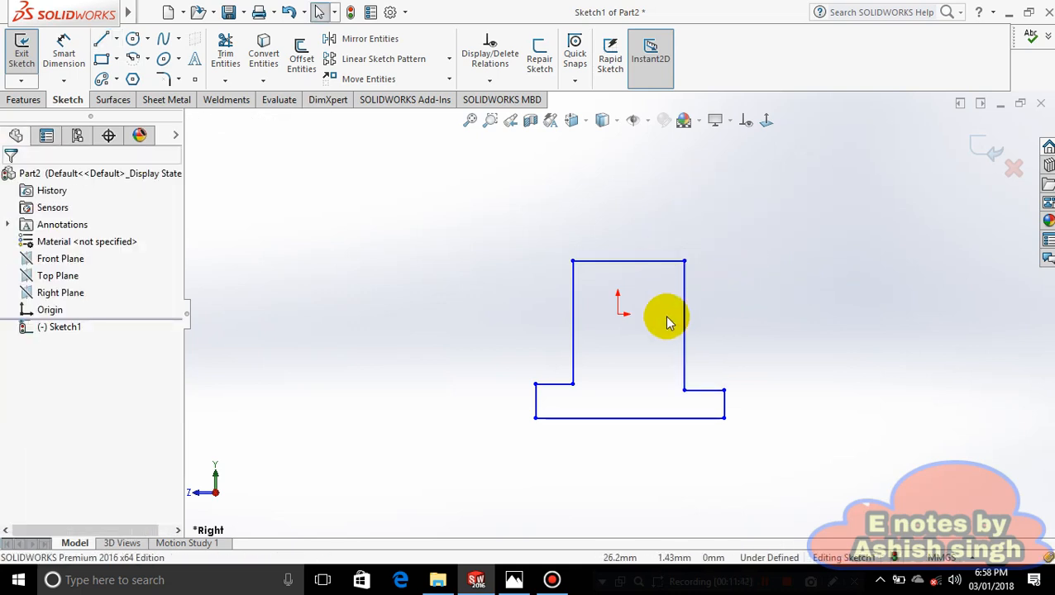
Add a vertical relation between the midpoint of the outline's top edge and the origin.
left_click(618, 316)
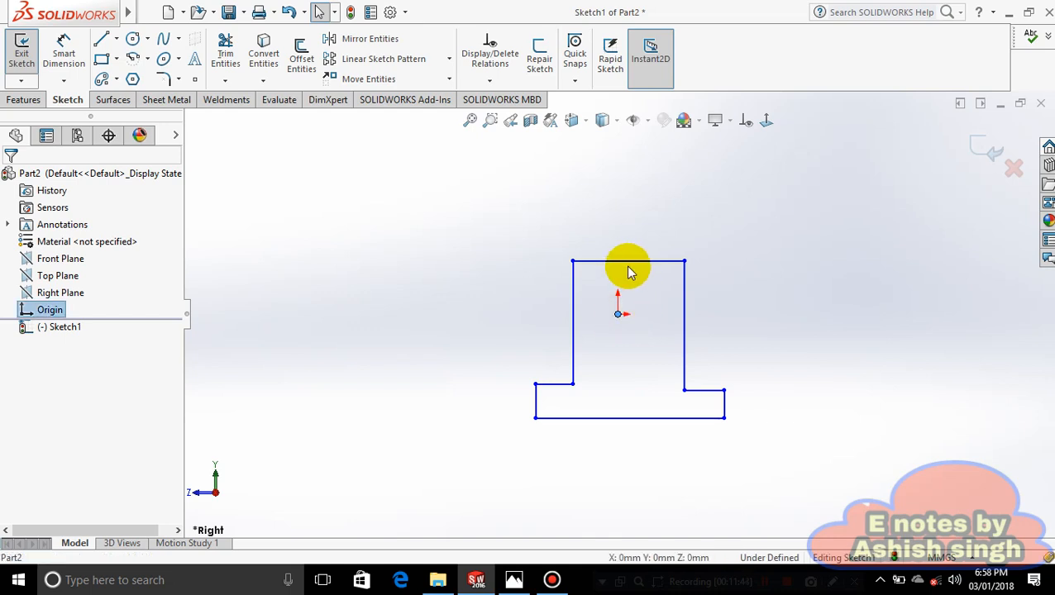
left_click(627, 263, "ctrl")
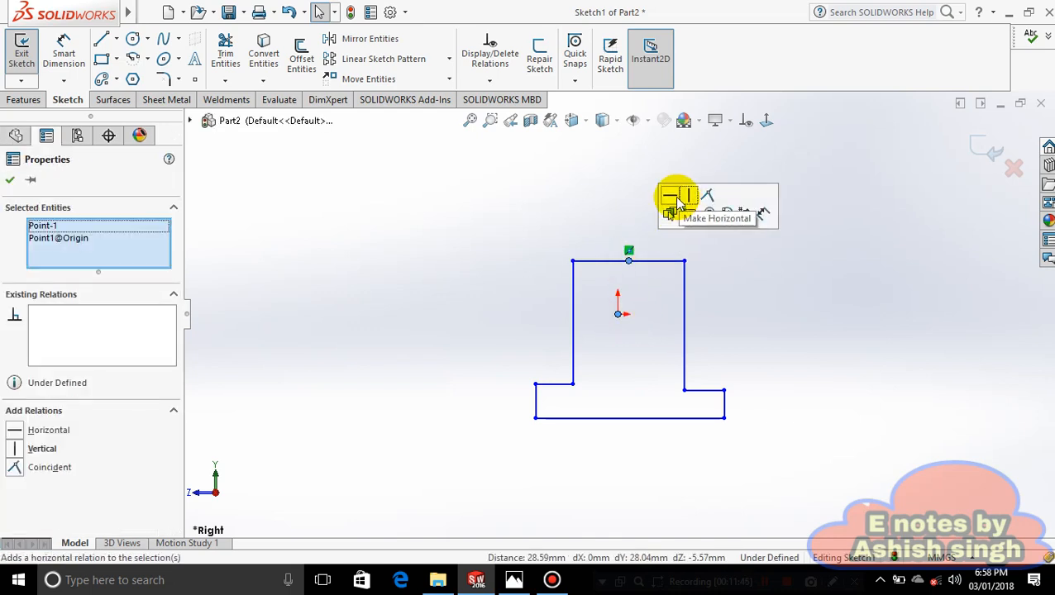
left_click(687, 197)
left_click(757, 283)
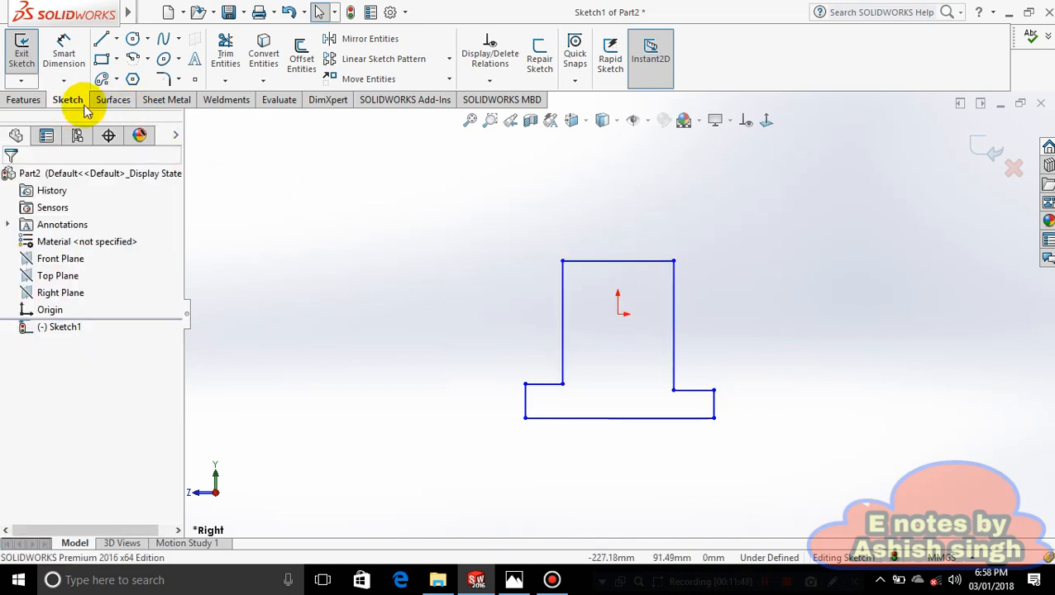
Sketch a three-sided slot about 28 mm wide and 61 mm high rising from the base line inside the profile, following the reference drawing.
left_click(514, 580)
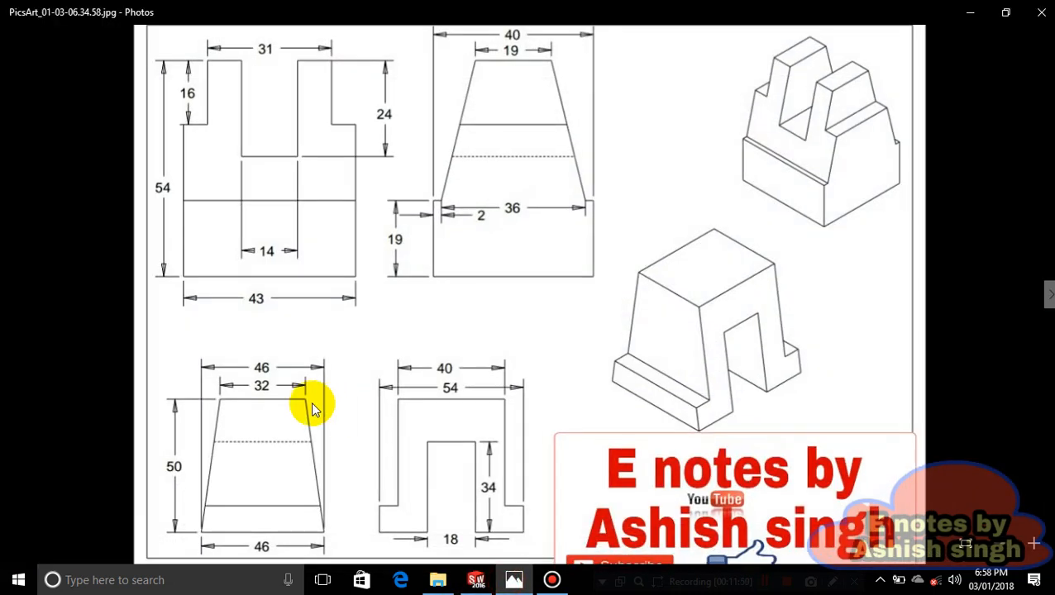
left_click(516, 581)
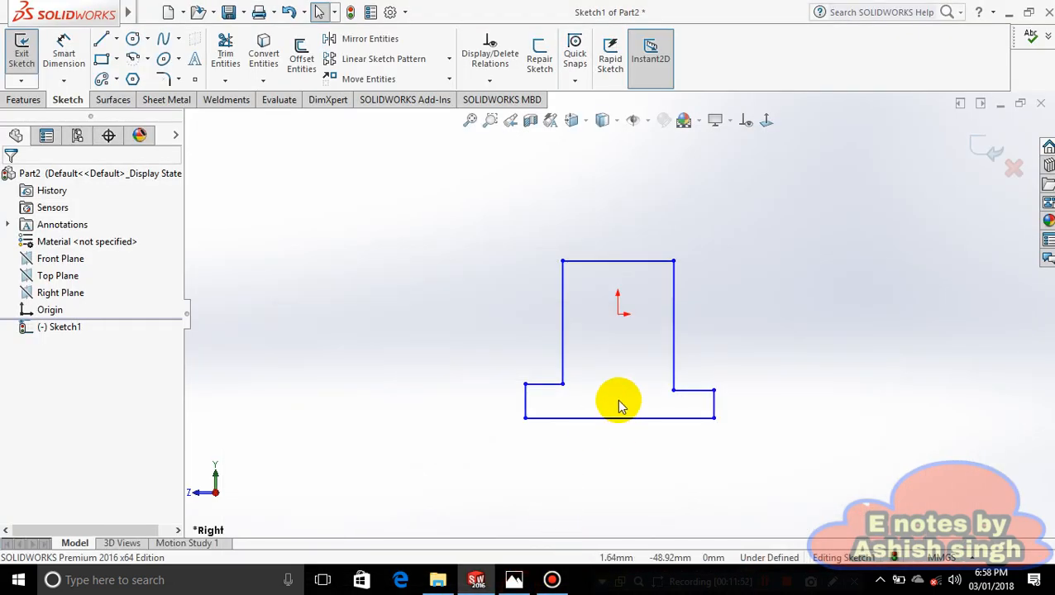
left_click(116, 40)
left_click(128, 58)
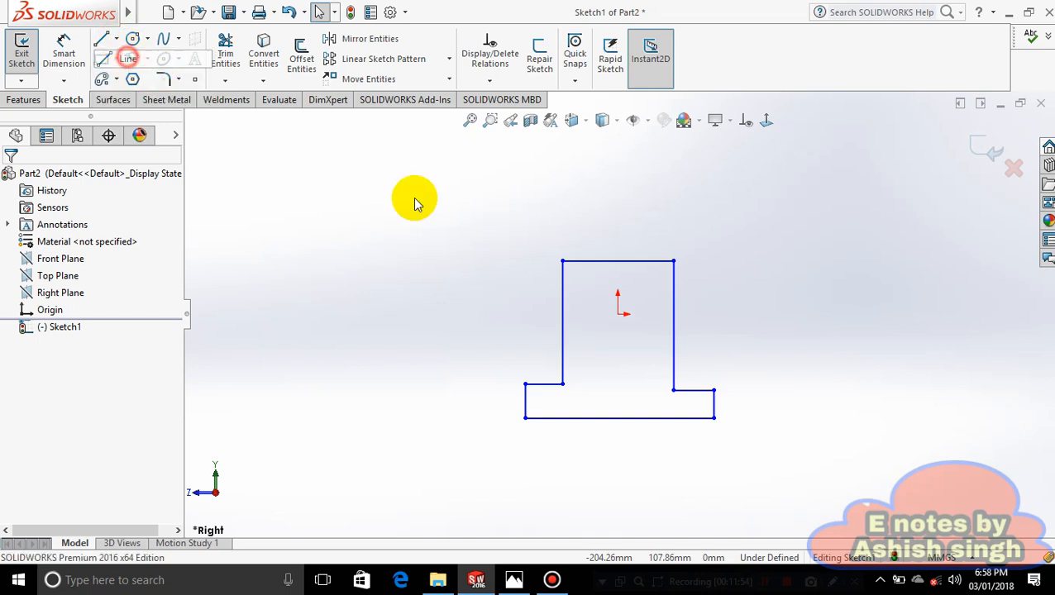
left_click(595, 418)
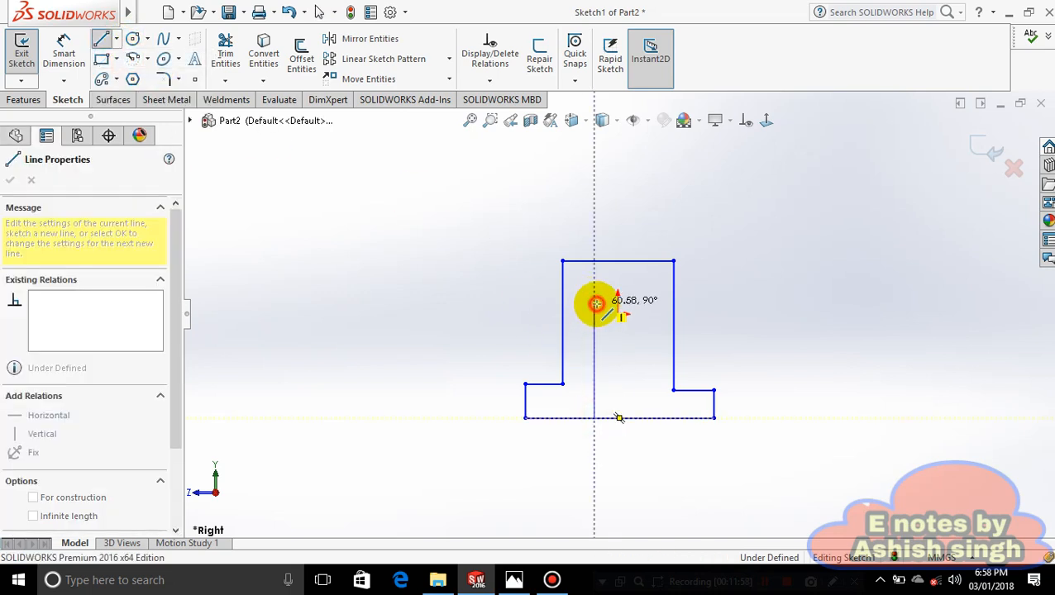
left_click(595, 303)
left_click(647, 304)
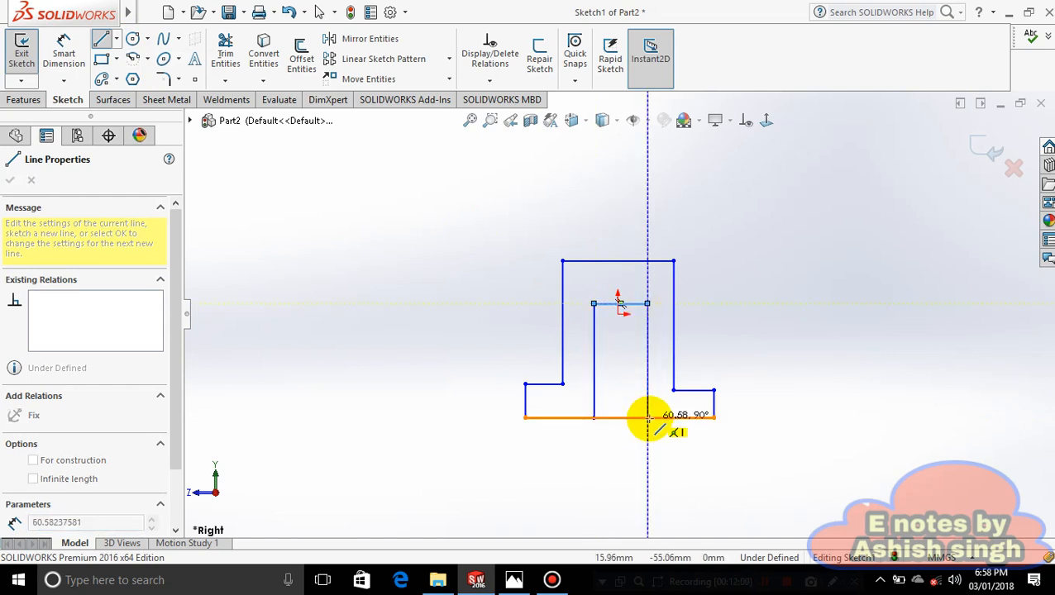
left_click(648, 418)
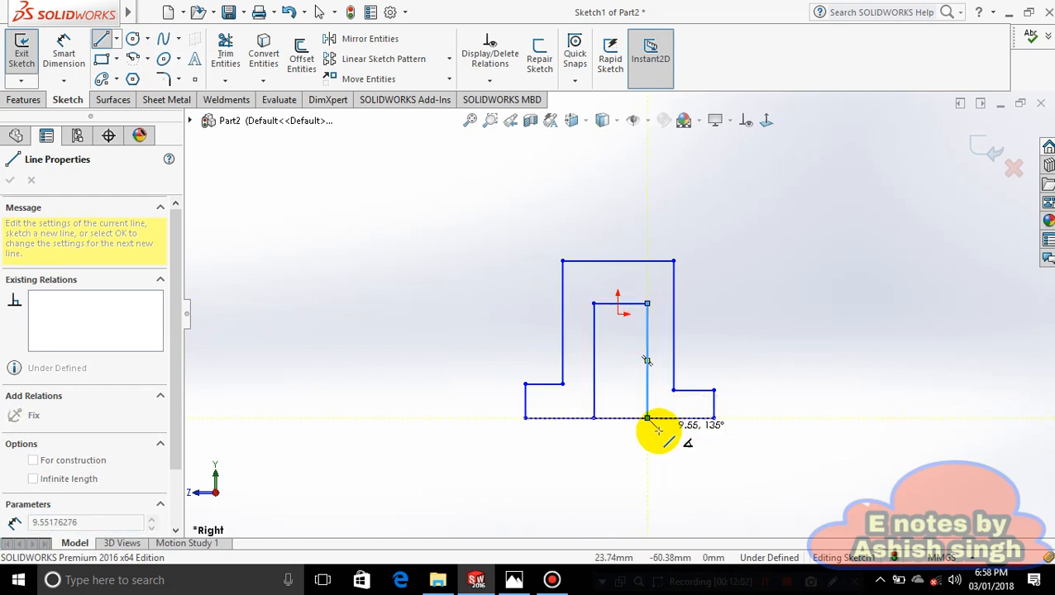
key("Escape")
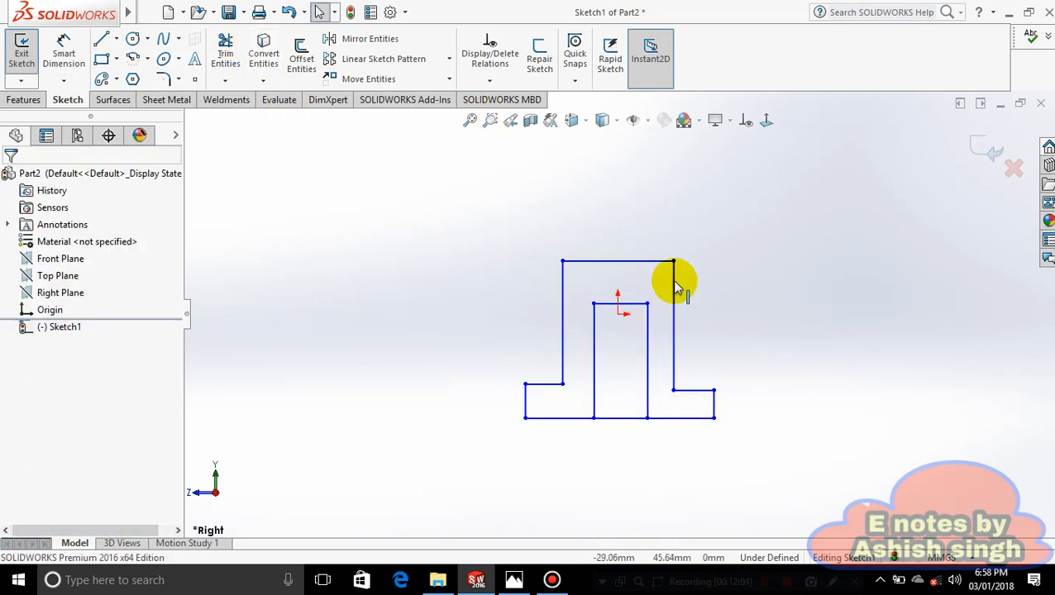
left_click(782, 296)
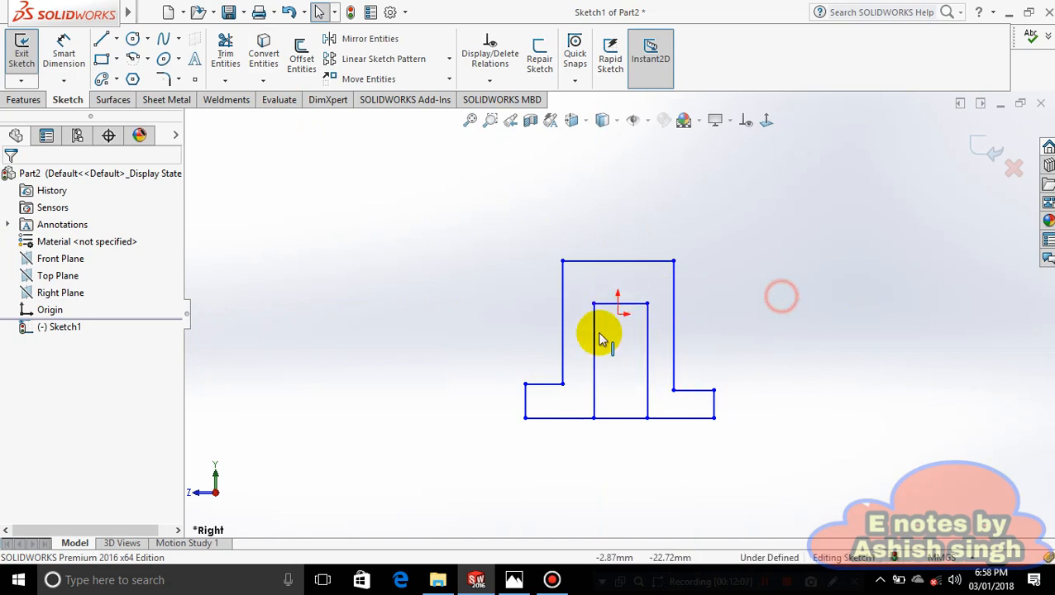
Add a vertical relation between the midpoint of the slot's top edge and the origin.
left_click(621, 305)
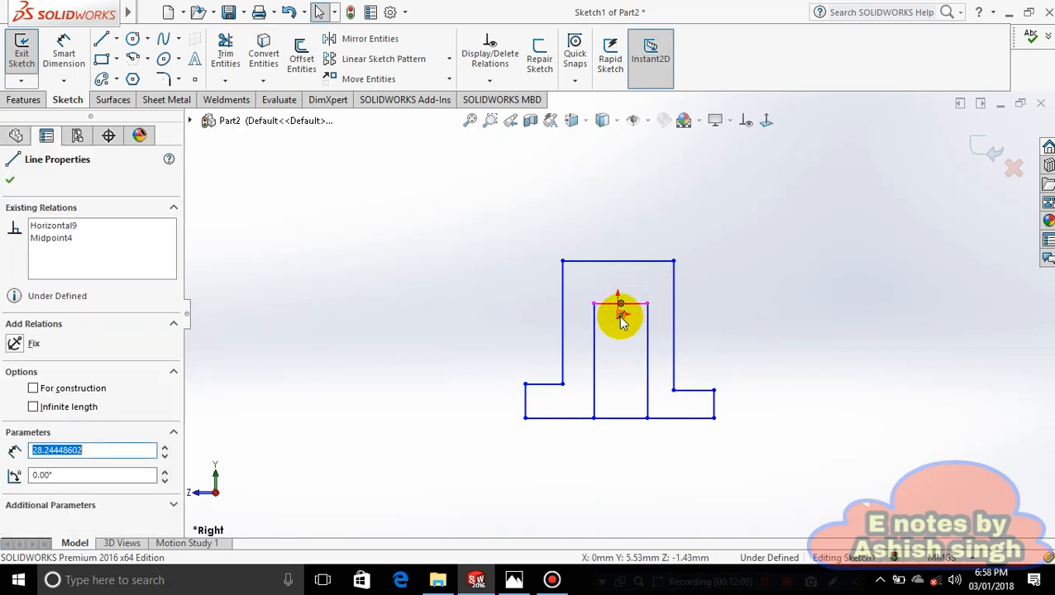
scroll(625, 326, "down", 5)
left_click(608, 296)
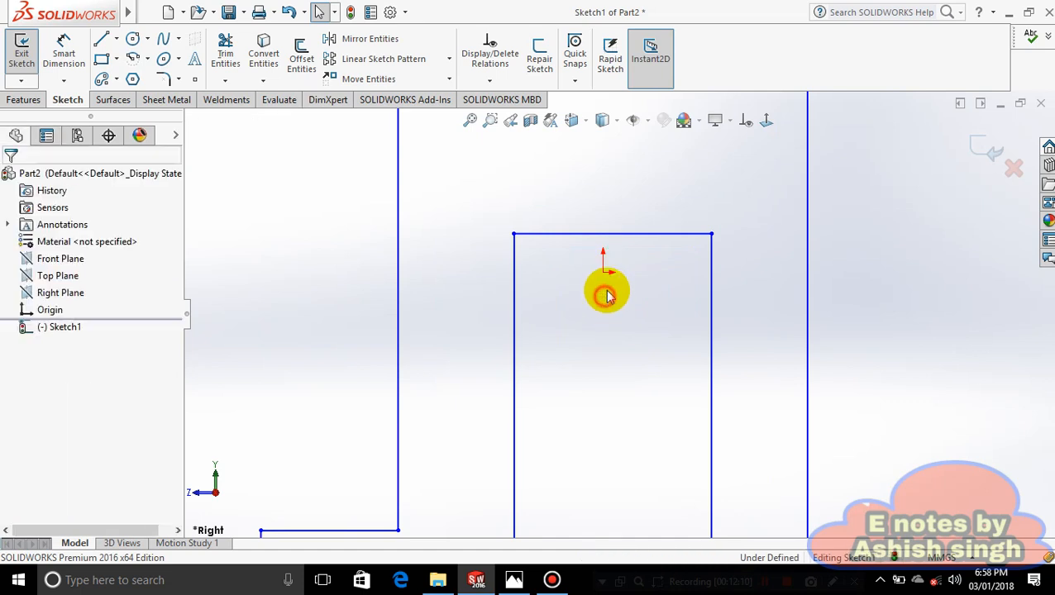
left_click(603, 273)
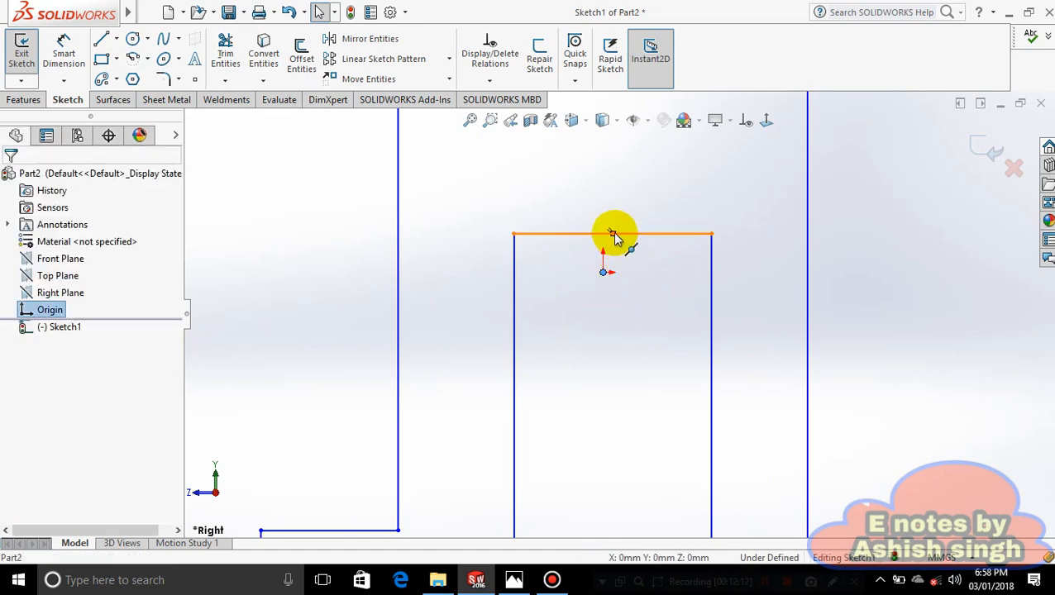
left_click(613, 235, "ctrl")
left_click(678, 164)
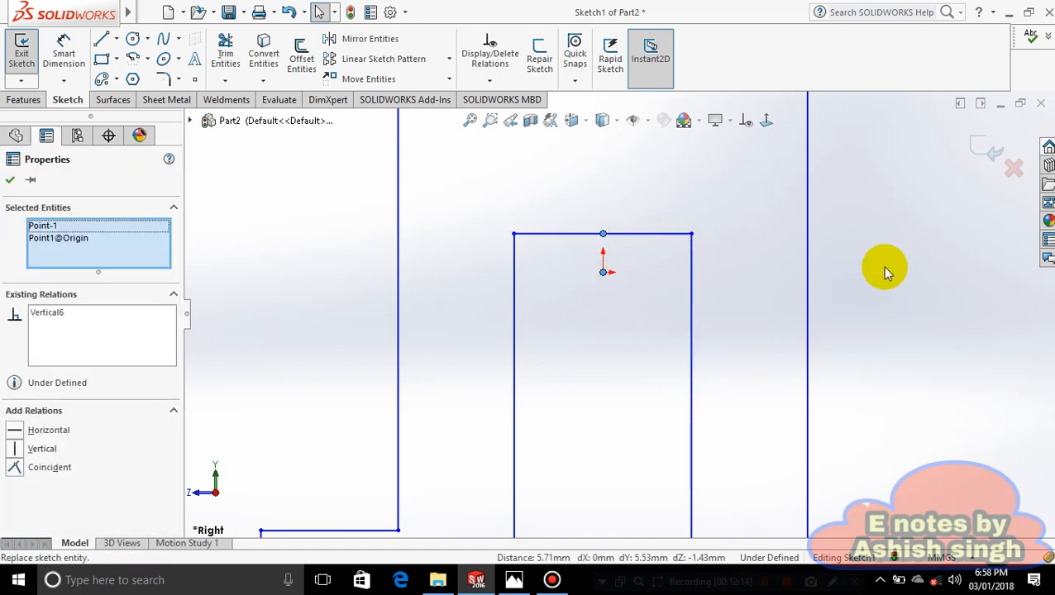
left_click(885, 273)
scroll(777, 436, "up", 4)
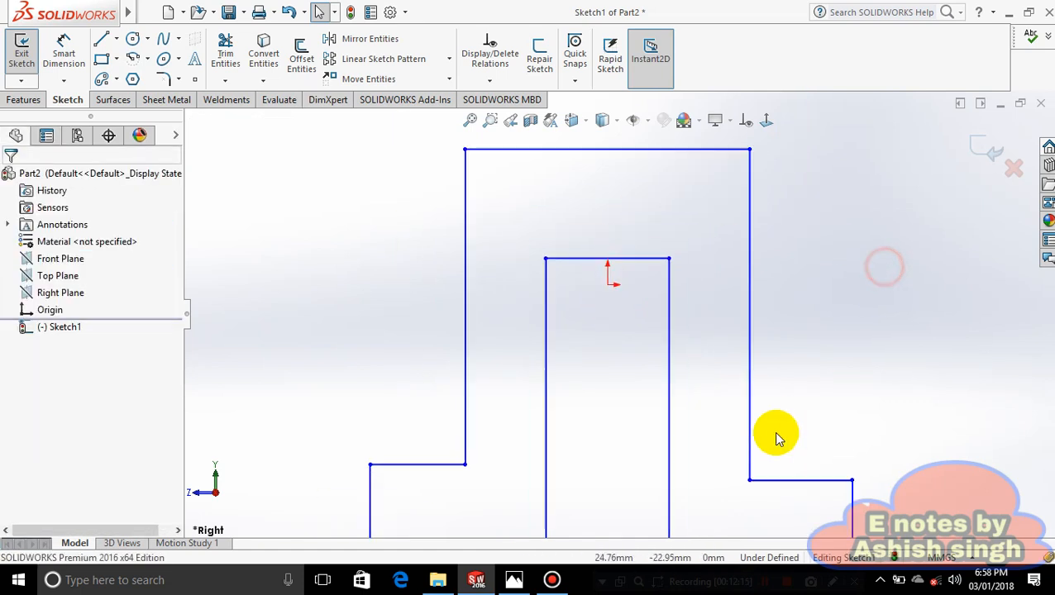
Trim away the base line segment between the slot's two legs with Power trim.
left_click(231, 54)
left_click_drag(608, 426, 619, 490)
scroll(814, 340, "up", 3)
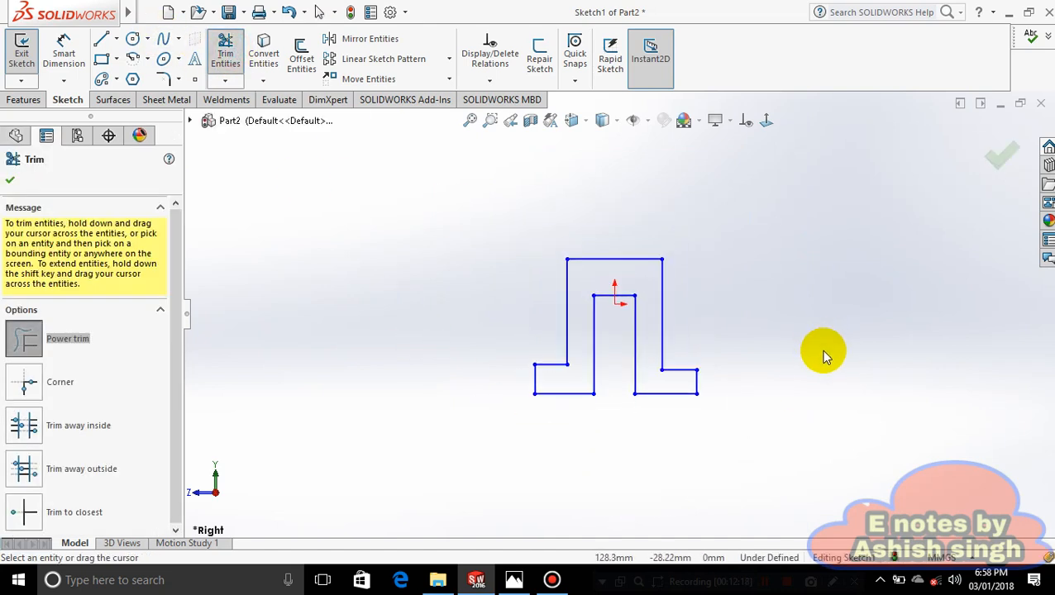
Extrude the slotted inverted-T profile with a blind depth of 46 mm, as given in the reference drawing.
left_click(25, 100)
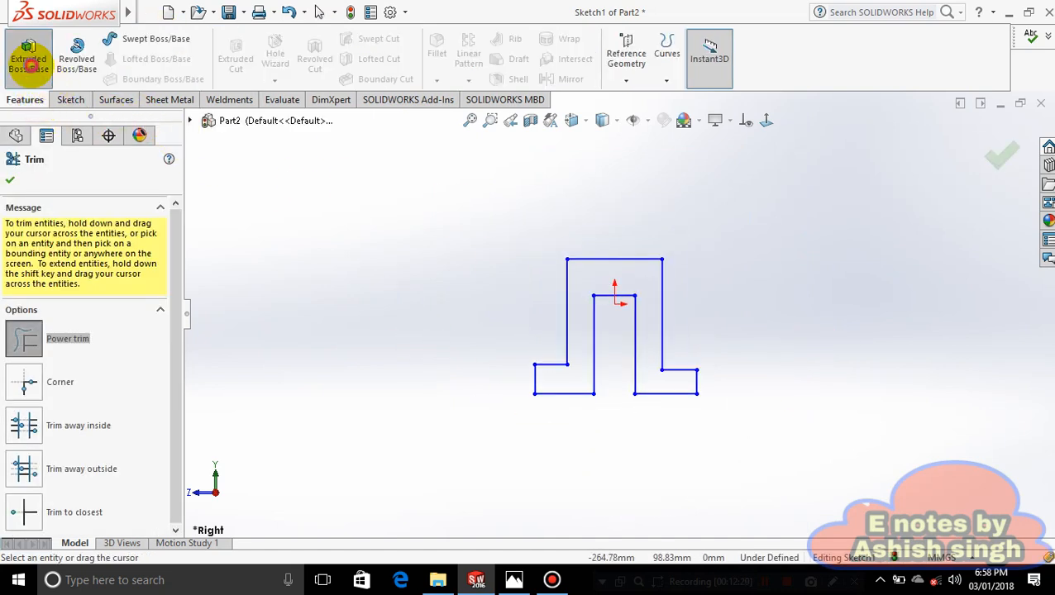
left_click(29, 63)
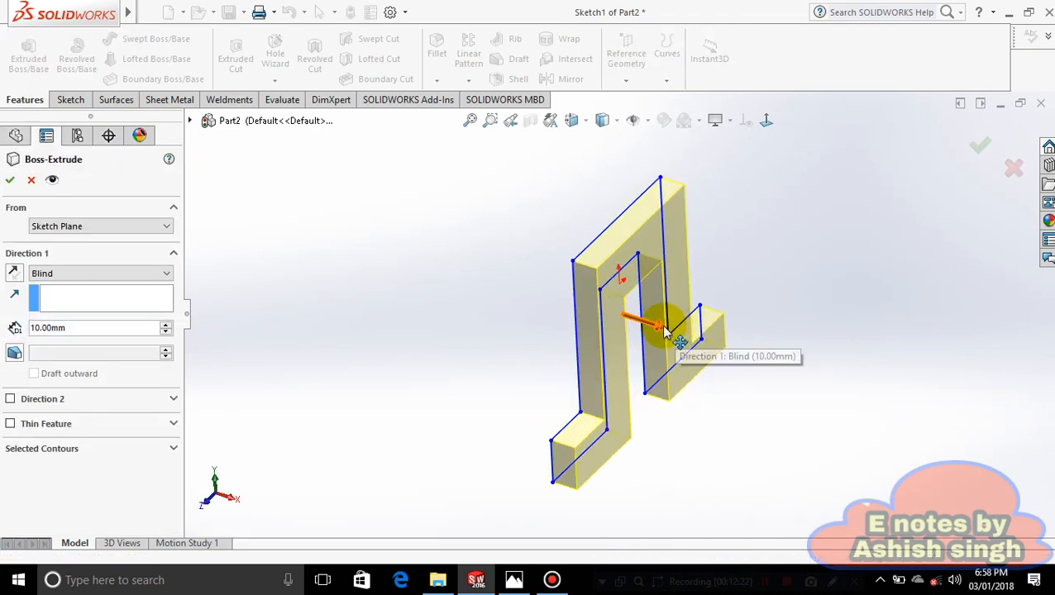
mouse_move(666, 331)
left_mouse_down()
mouse_move(794, 374)
mouse_move(741, 379)
mouse_move(769, 397)
mouse_move(754, 399)
left_mouse_up()
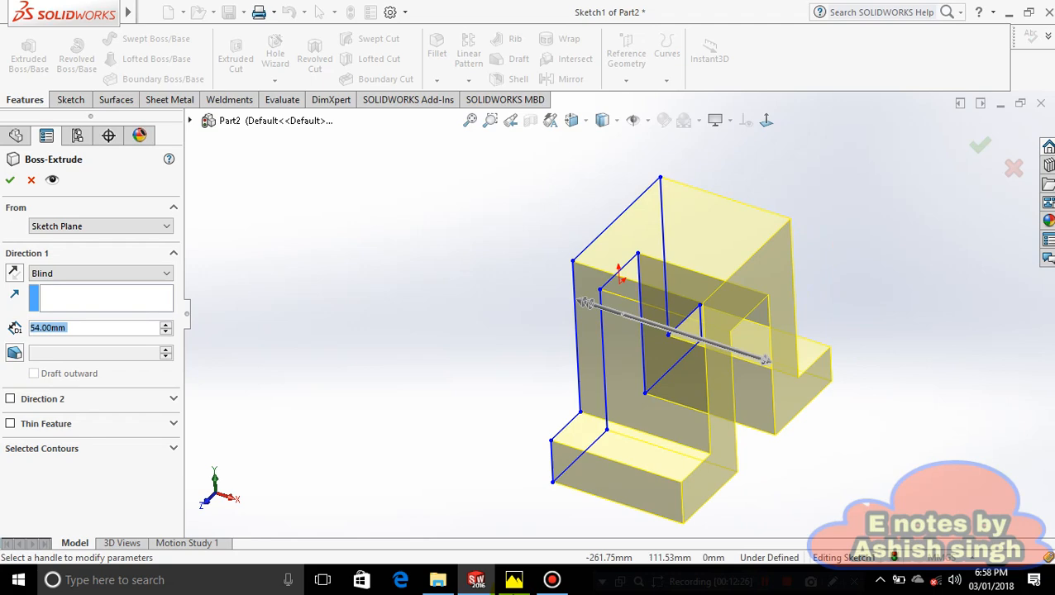
left_click(513, 580)
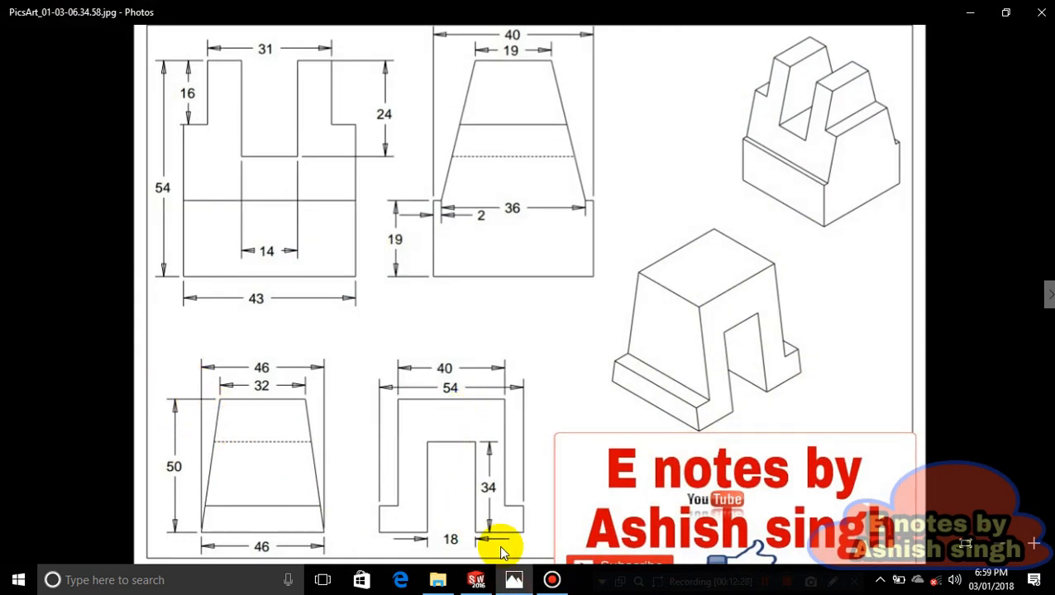
left_click(525, 585)
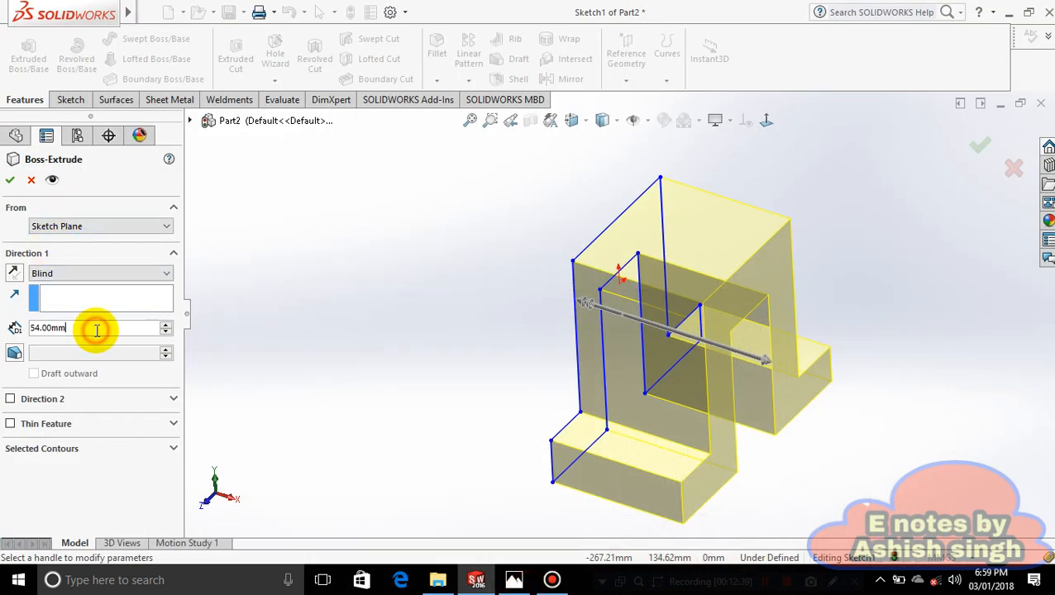
type("46")
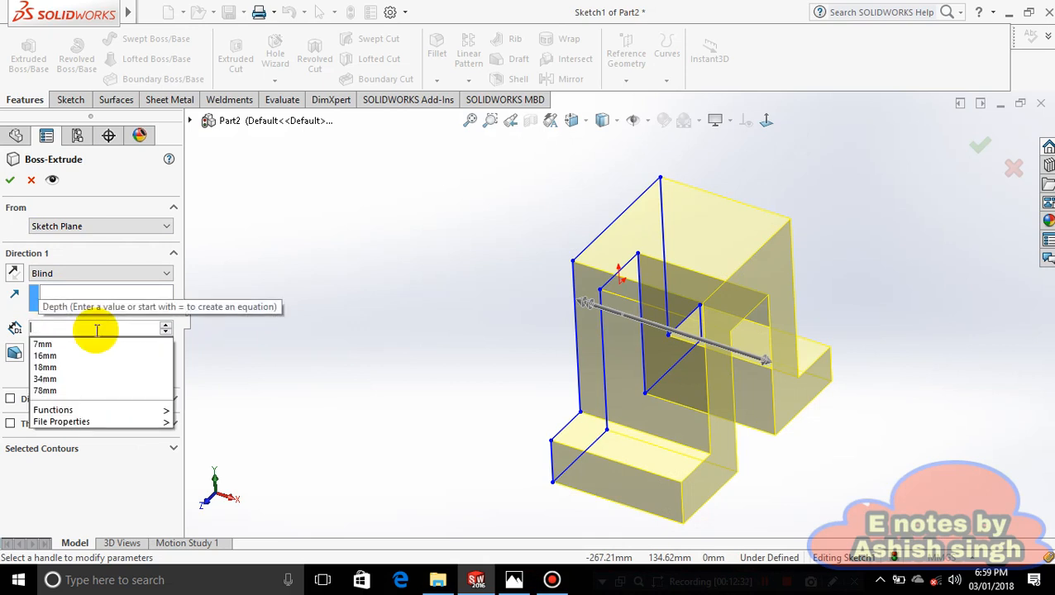
key("Return")
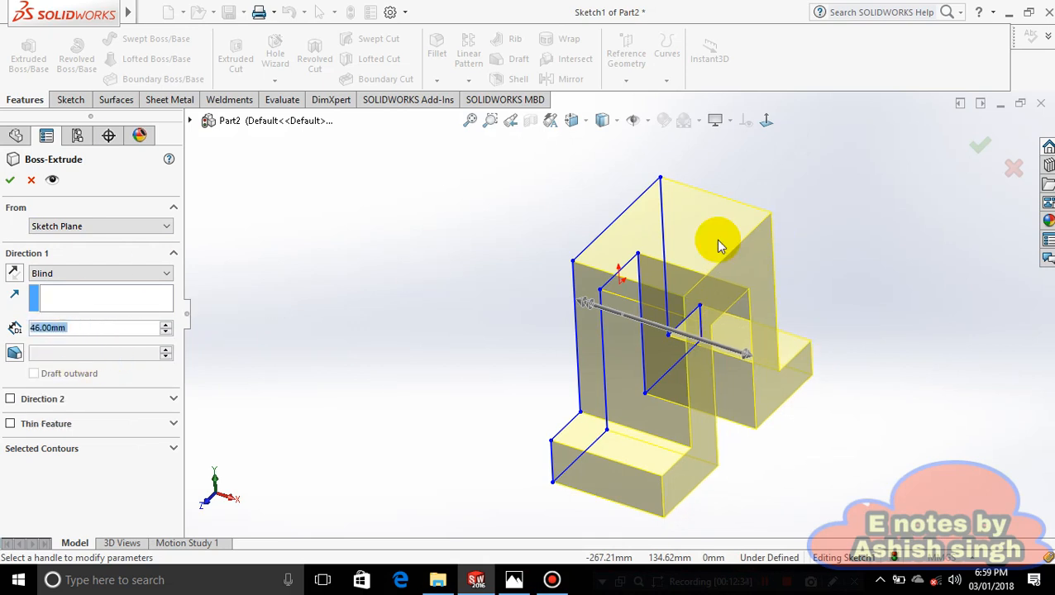
left_click(981, 147)
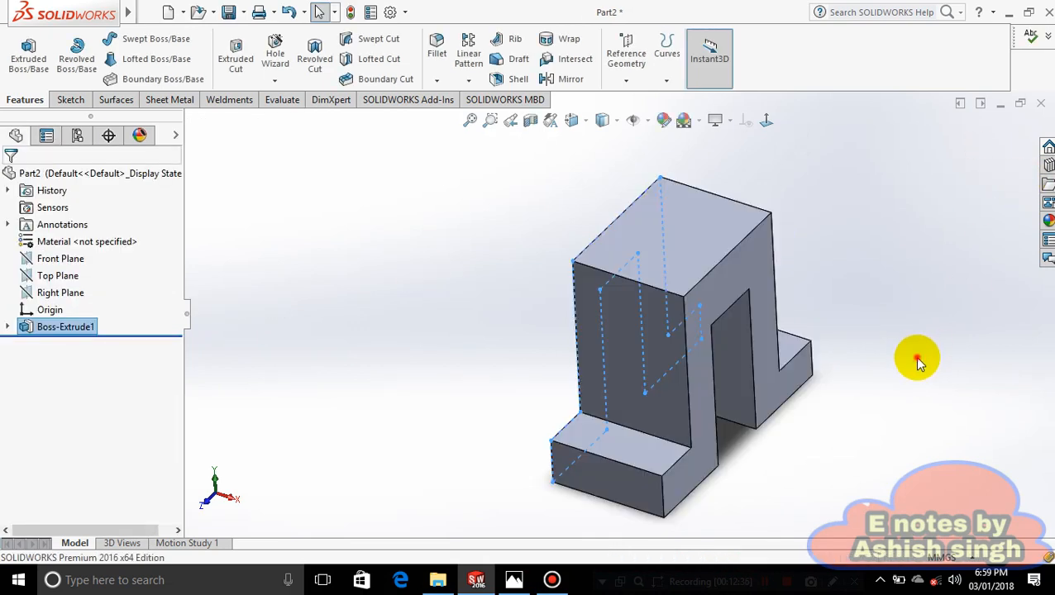
Start a new sketch on the block's tall outer side face above the foot and view it face-on.
middle_click_drag(919, 358, 901, 387)
left_click(600, 322)
right_click(624, 248)
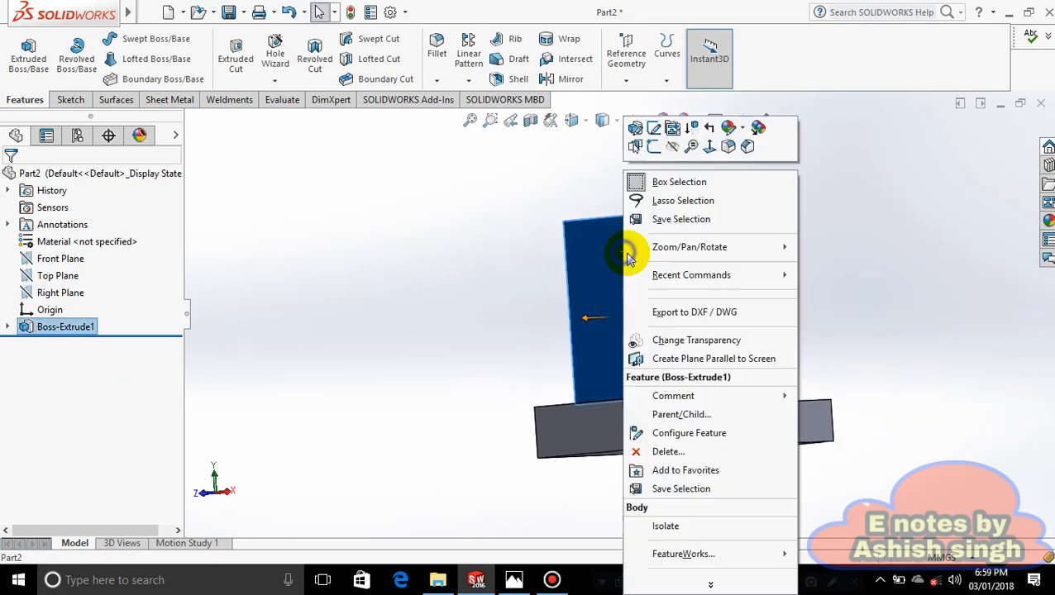
left_click(655, 154)
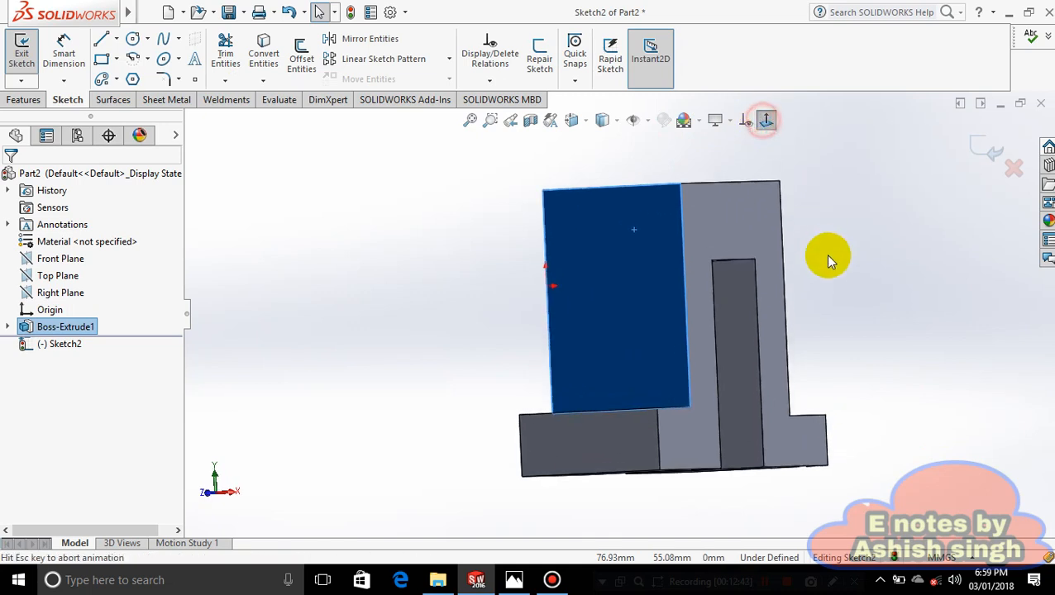
Sketch a closed four-sided outline with a slanted side from about 11 mm beside the top edge's midpoint to the foot's lower corner.
left_click(116, 39)
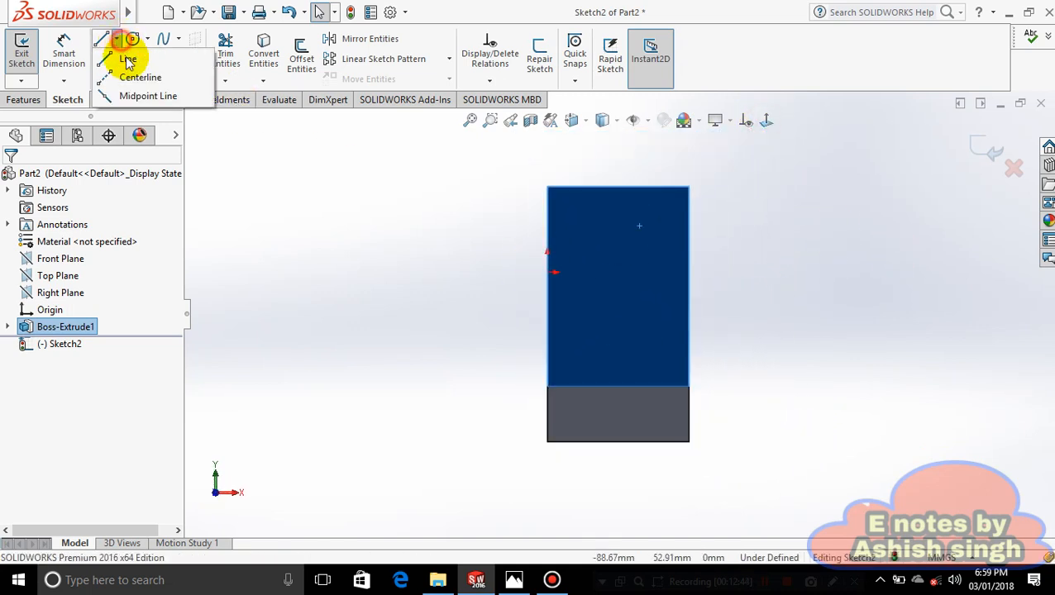
left_click(130, 56)
left_click(585, 188)
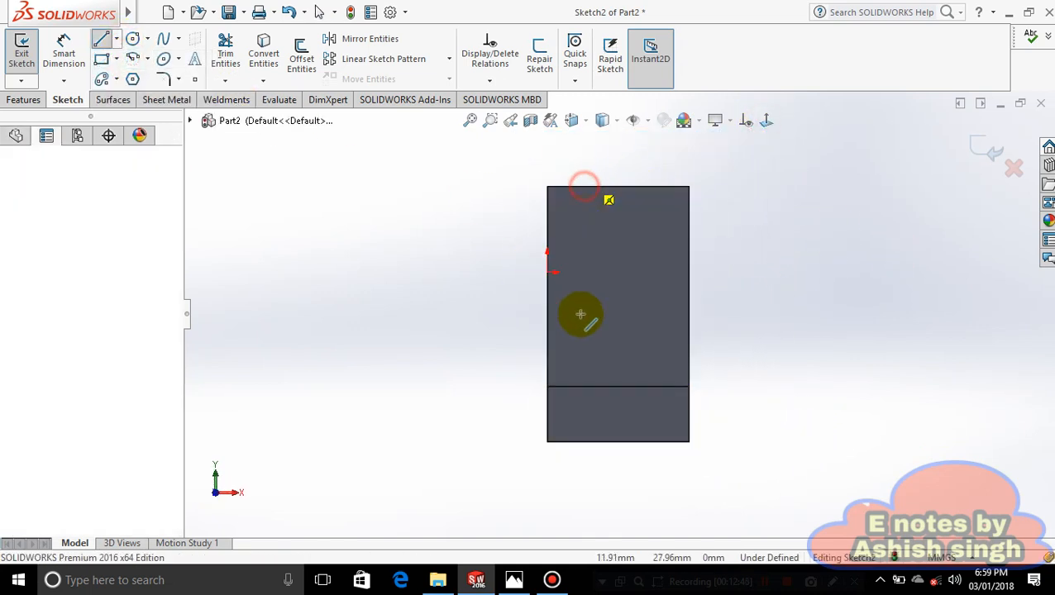
left_click(547, 441)
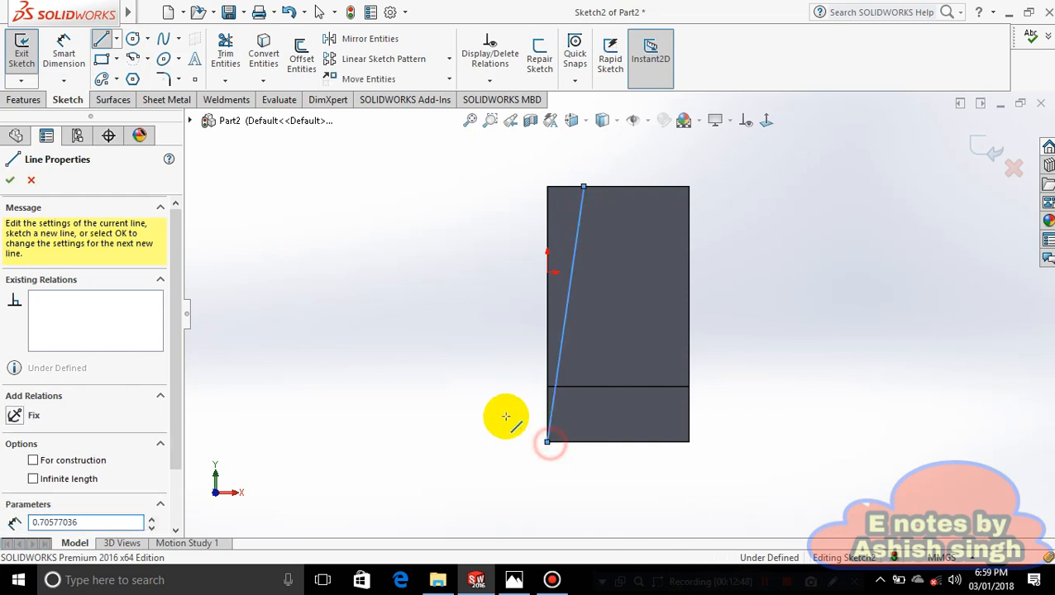
left_click(439, 337)
left_click(519, 153)
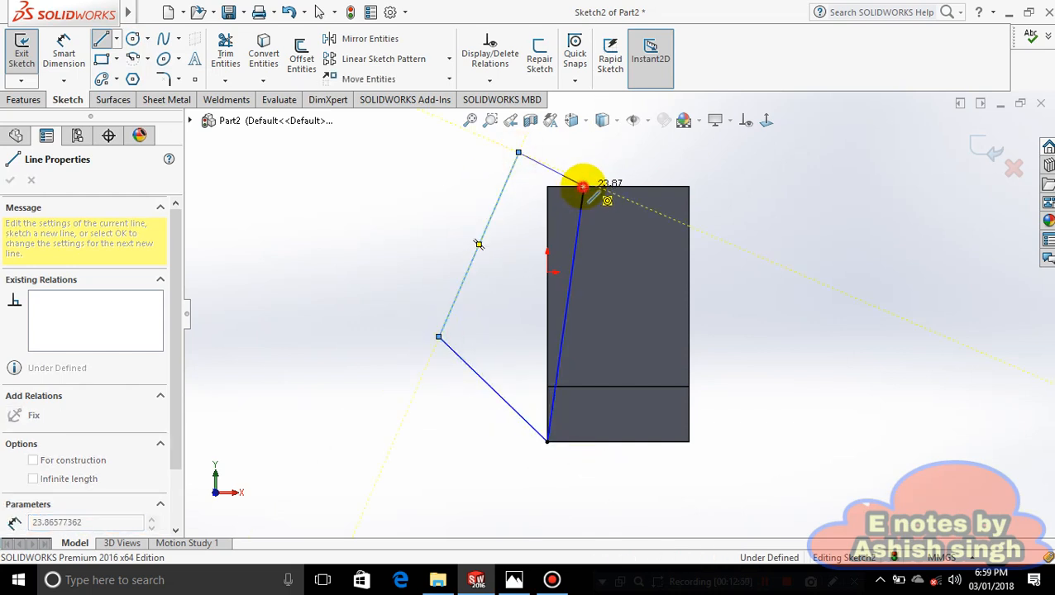
left_click(583, 188)
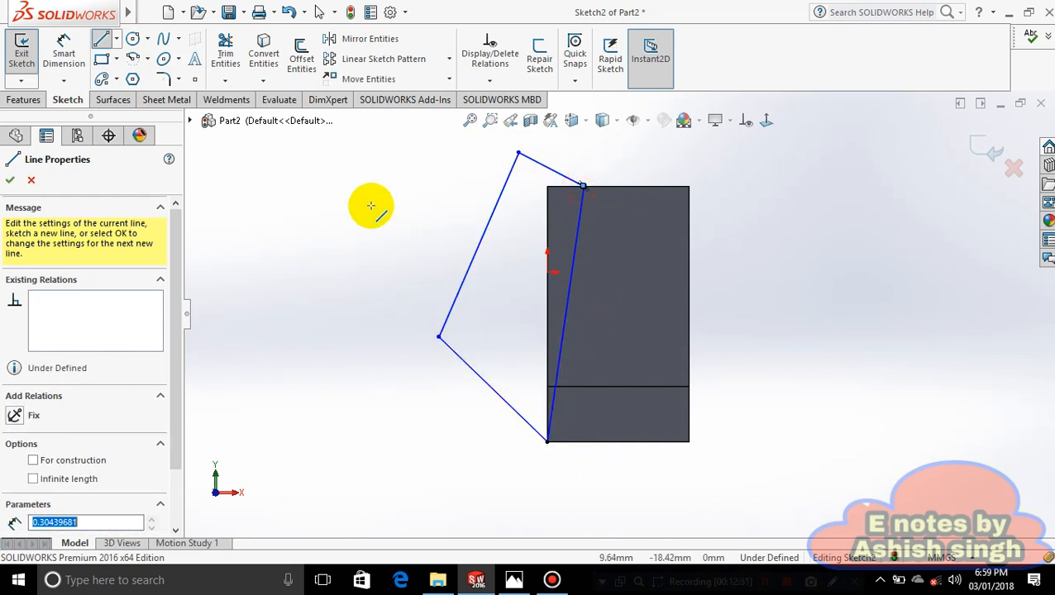
Dimension the slanted line's upper endpoint 16 mm from the midpoint of the block's top edge.
left_click(66, 51)
left_click(617, 188)
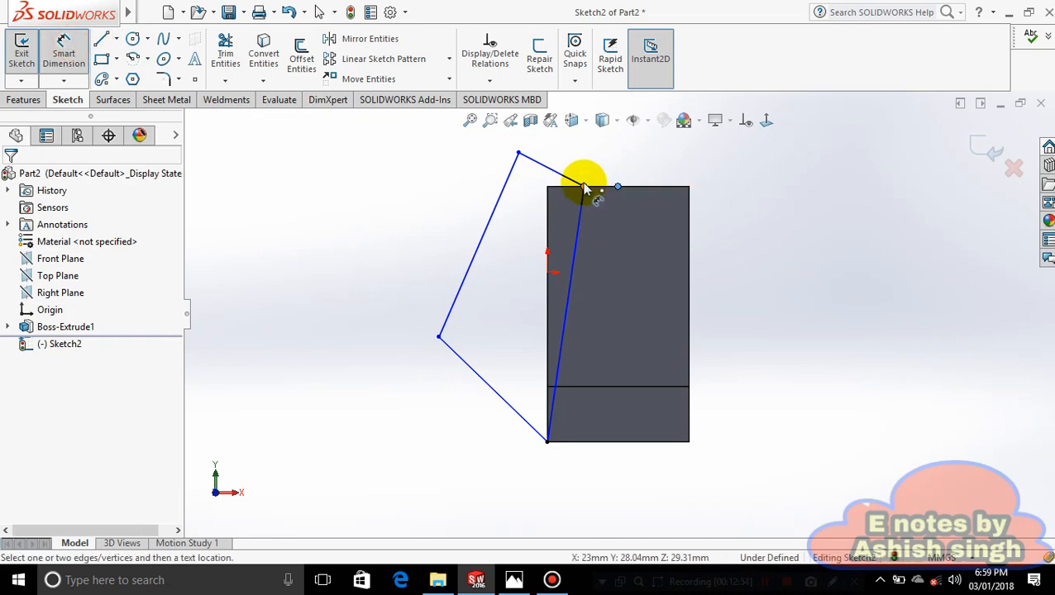
left_click(583, 188)
left_click(592, 159)
type("16")
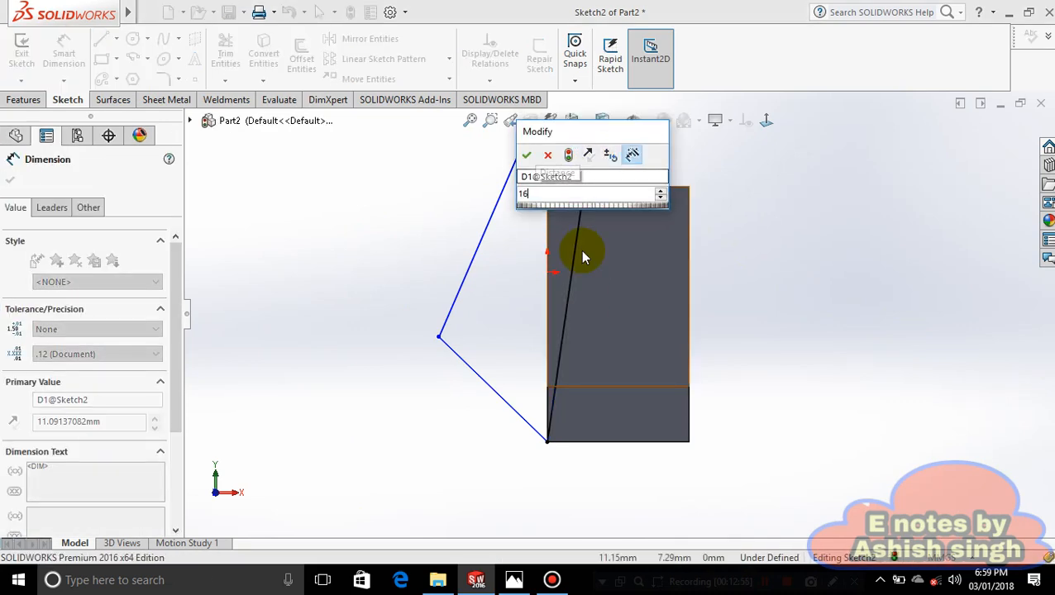
key("Return")
Draw a centerline about 42 mm long down from the top edge's midpoint and make it vertical.
left_click(116, 39)
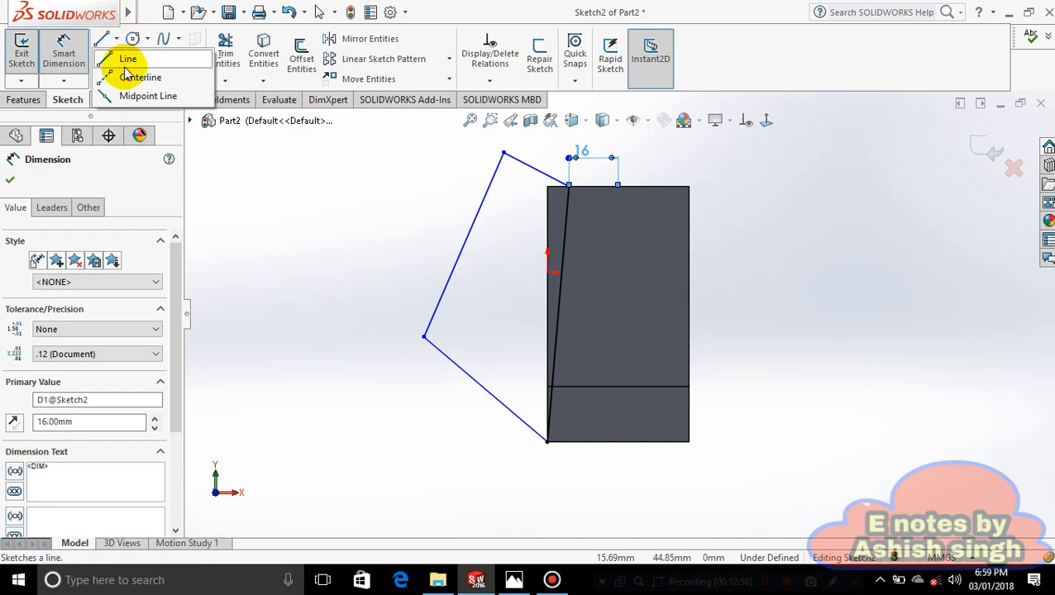
left_click(132, 77)
left_click(618, 188)
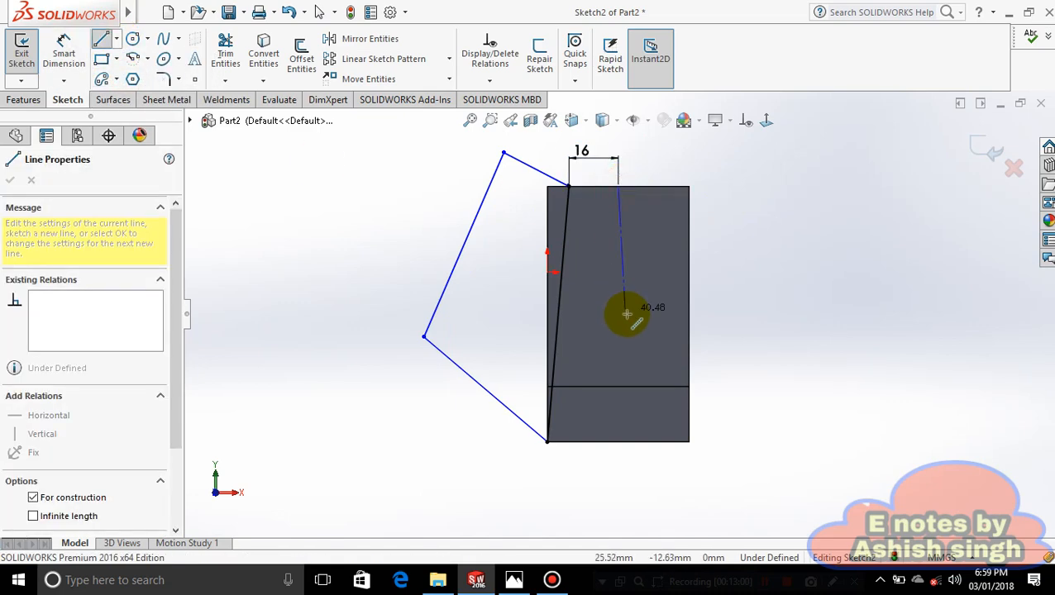
left_click(626, 314)
key("Escape")
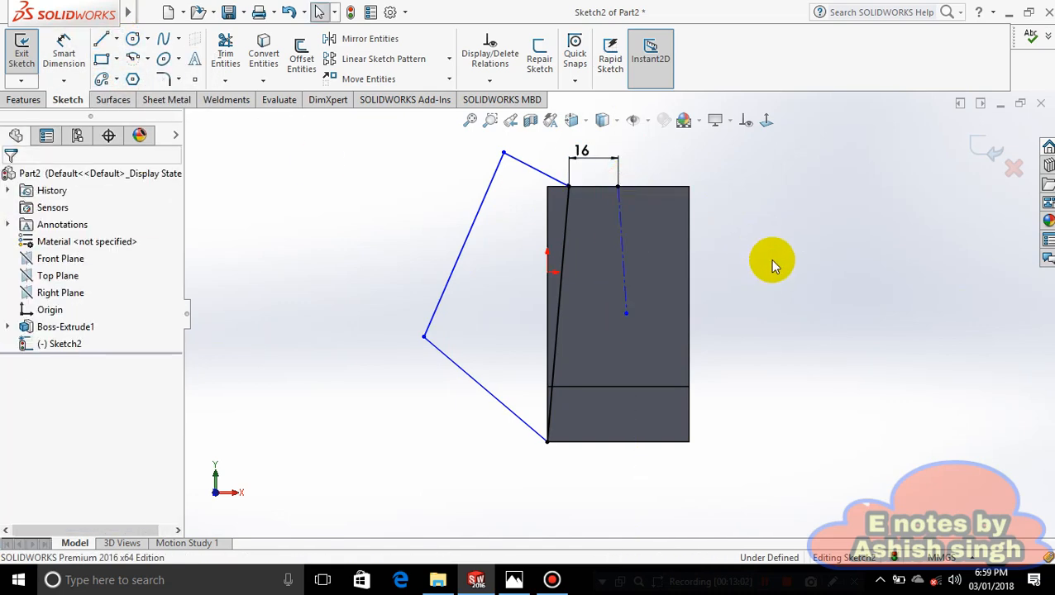
left_click(624, 270)
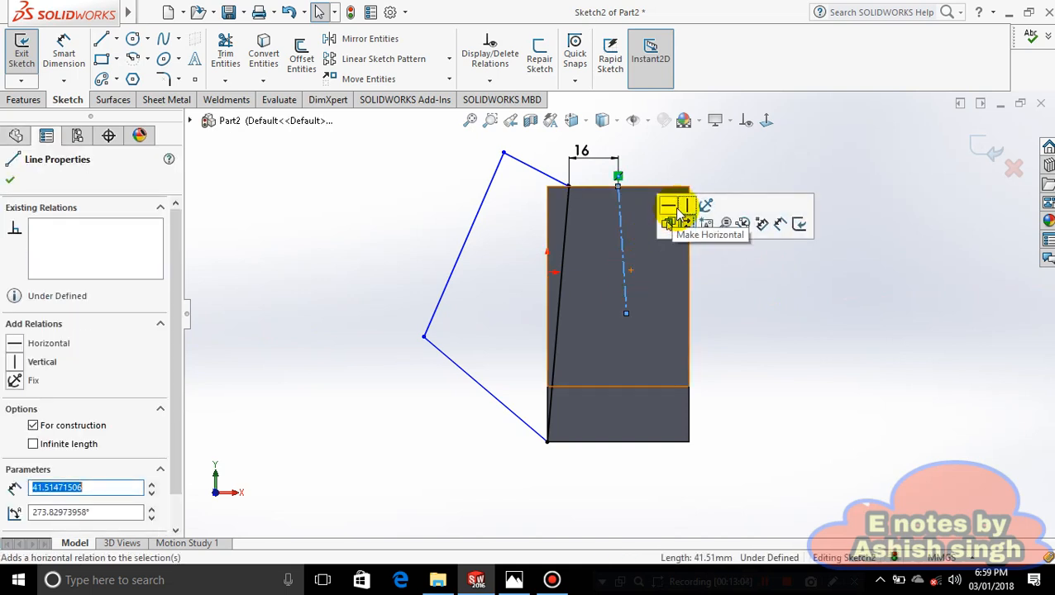
left_click(686, 205)
left_click(759, 252)
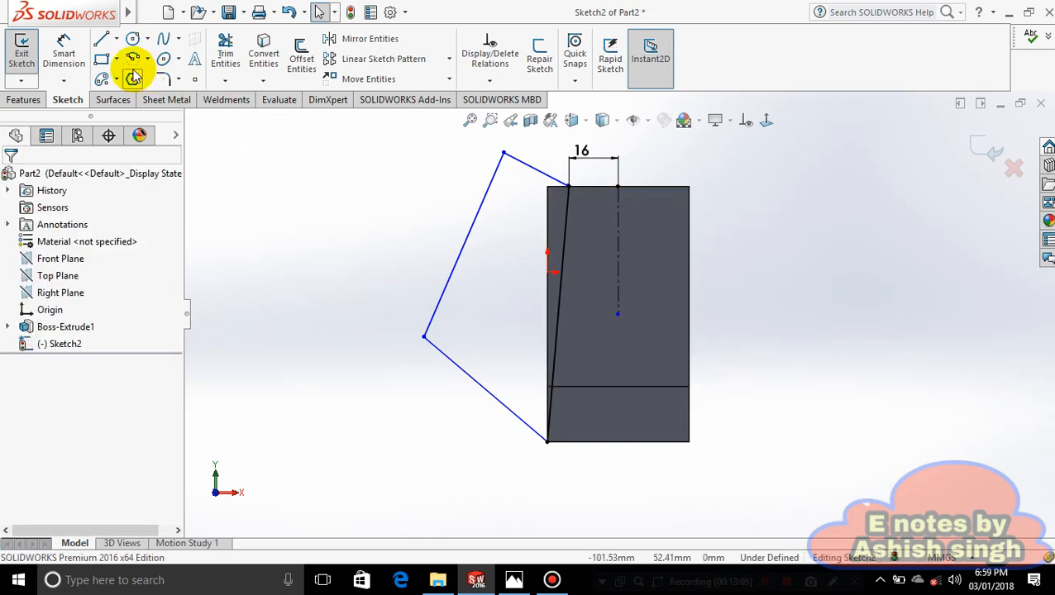
Mirror the four-sided outline about the vertical centerline, keeping the original.
left_click(364, 40)
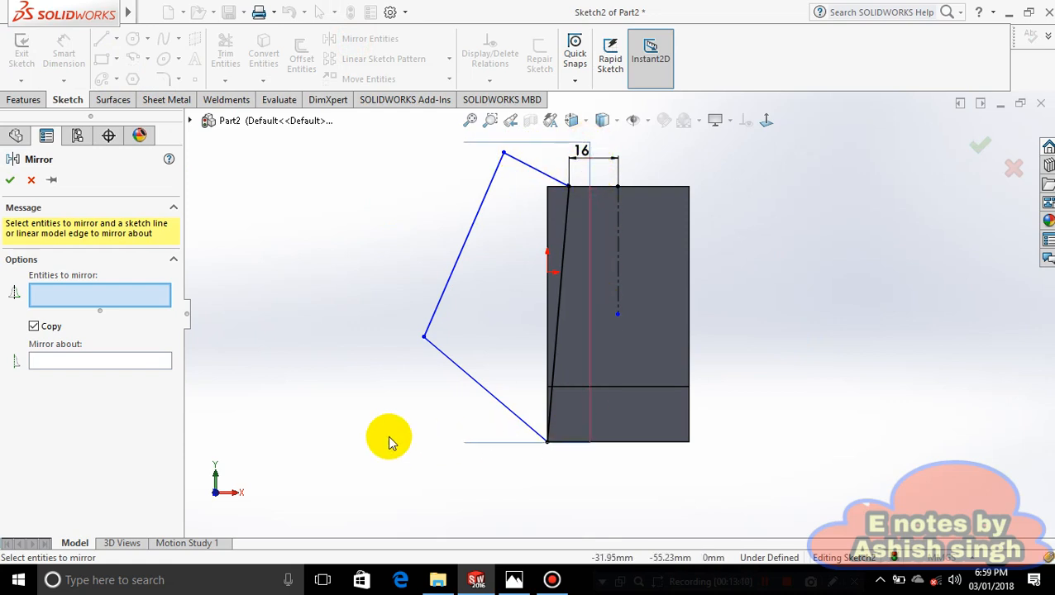
left_click_drag(352, 430, 365, 480)
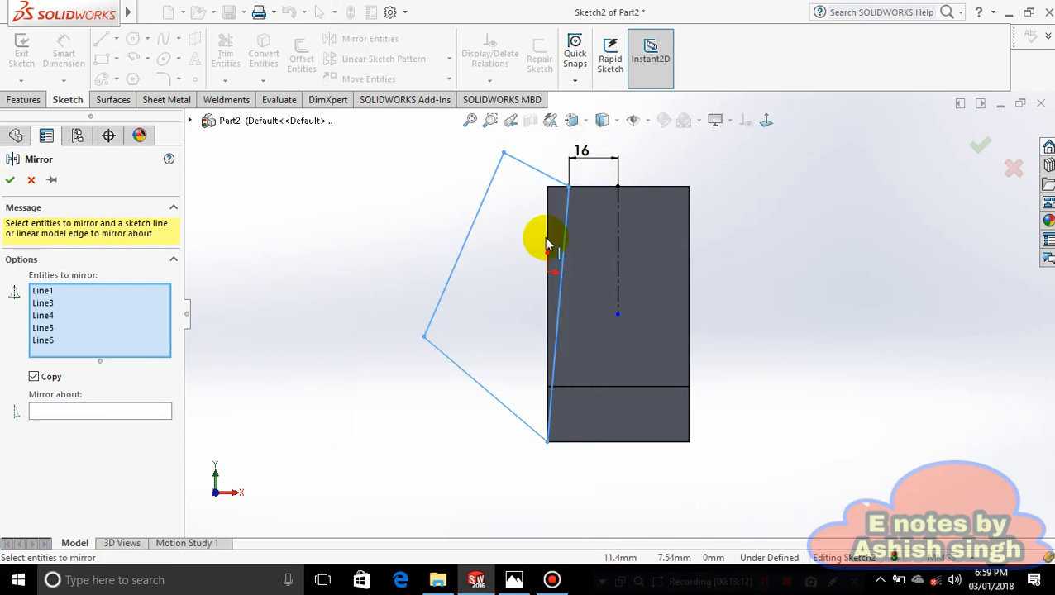
left_click(117, 414)
left_click(618, 266)
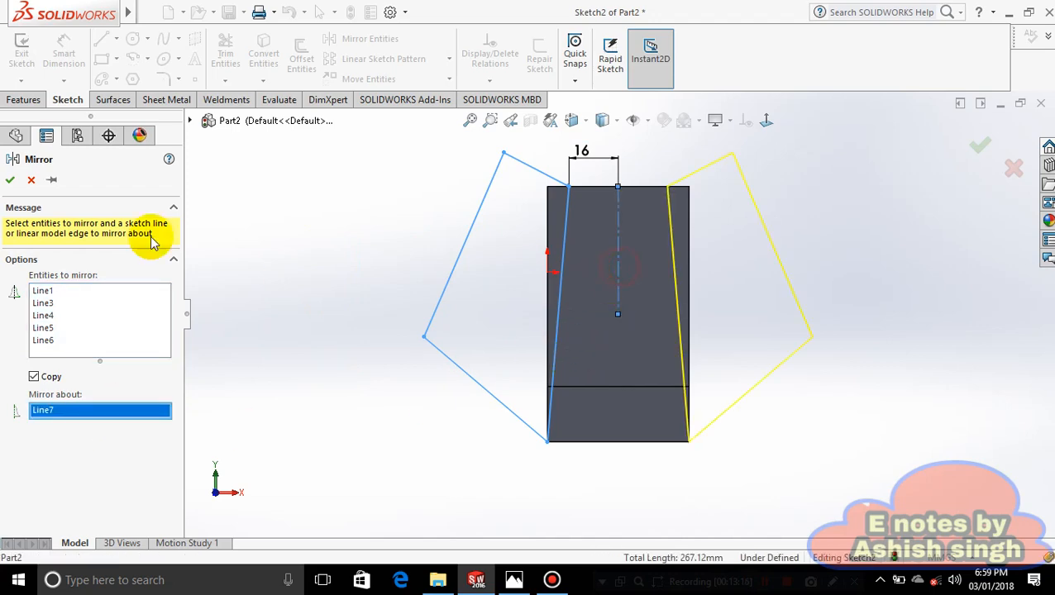
left_click(12, 181)
Try to cut-extrude both mirrored outlines through the block with a blind depth of 103 mm.
left_click(22, 99)
left_click(238, 59)
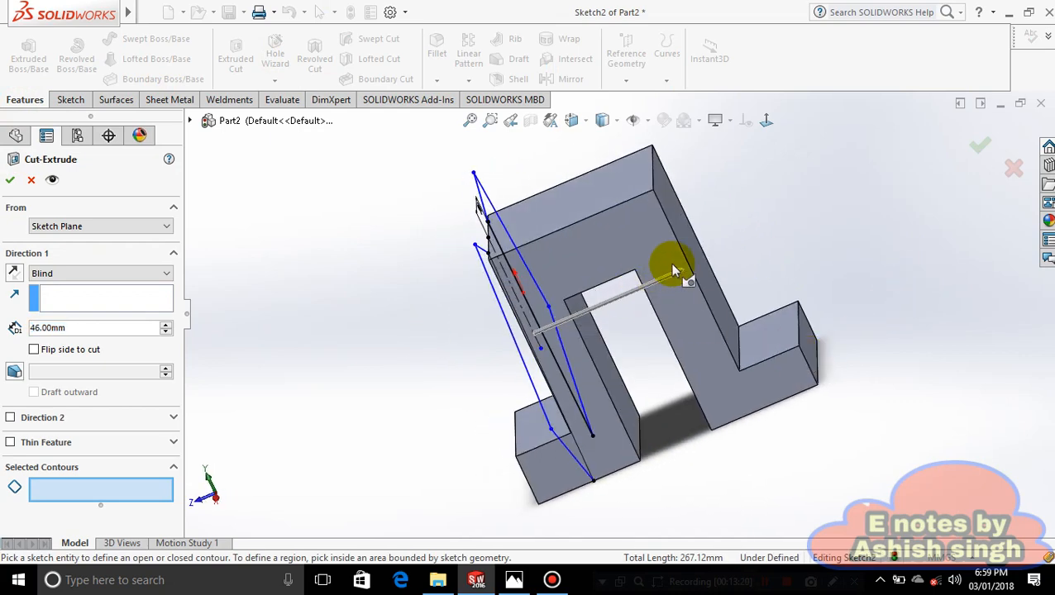
left_click(682, 279)
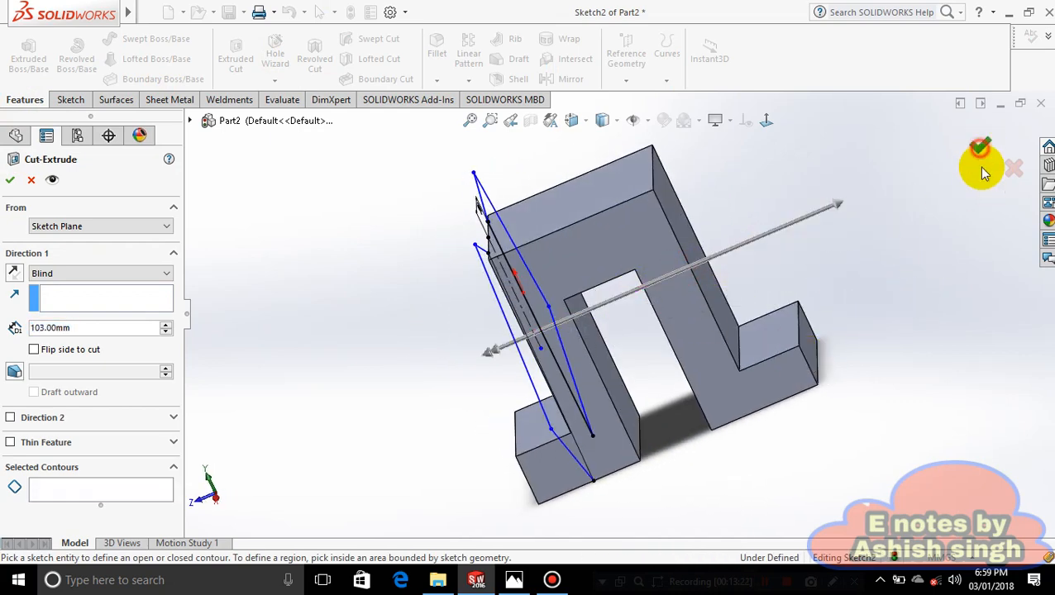
left_click(983, 168)
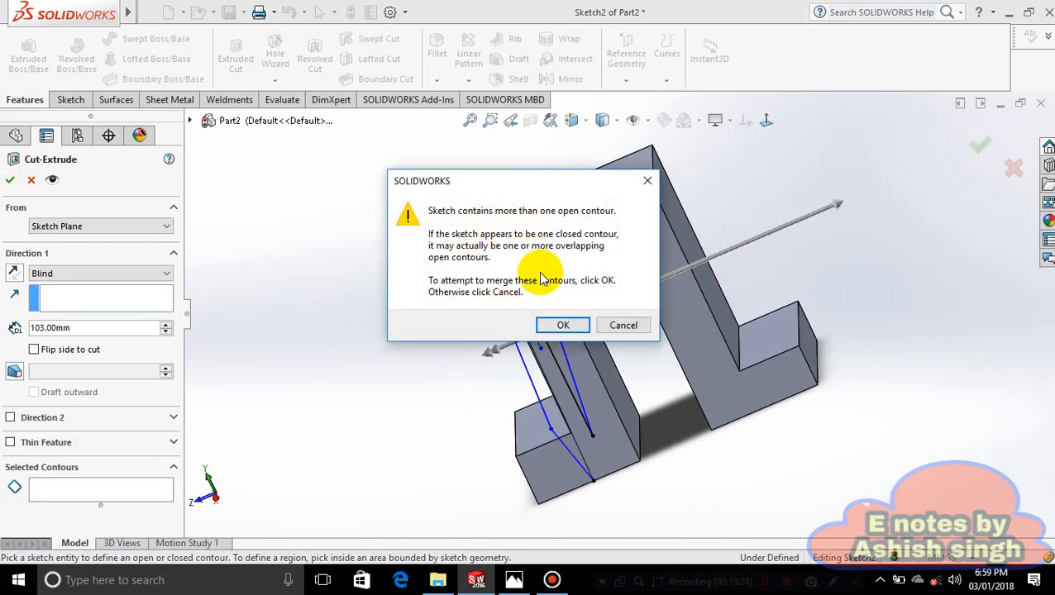
left_click(576, 325)
Examine the outline's upper corner at the block's top edge for open or overlapping segments and abandon the cut.
left_click(631, 289)
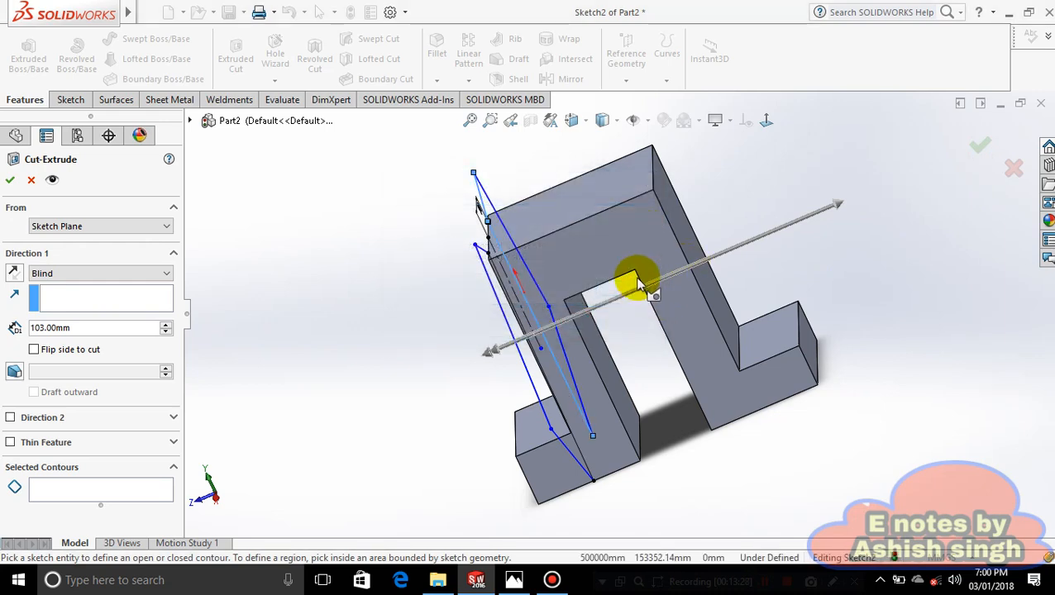
mouse_move(641, 286)
middle_mouse_down()
mouse_move(777, 171)
mouse_move(752, 202)
middle_mouse_up()
scroll(530, 236, "down", 3)
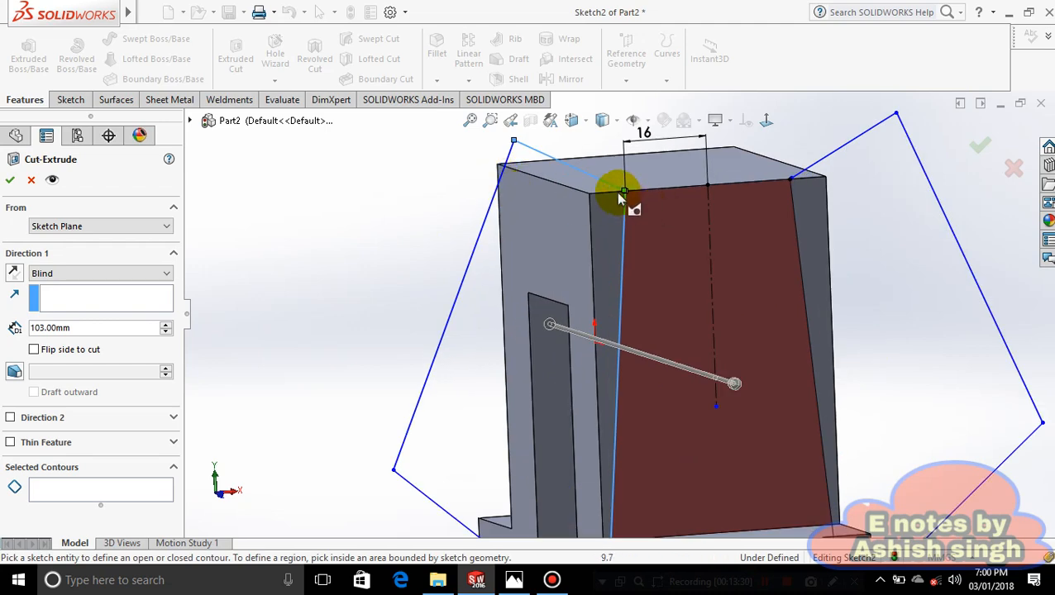
scroll(620, 198, "down", 6)
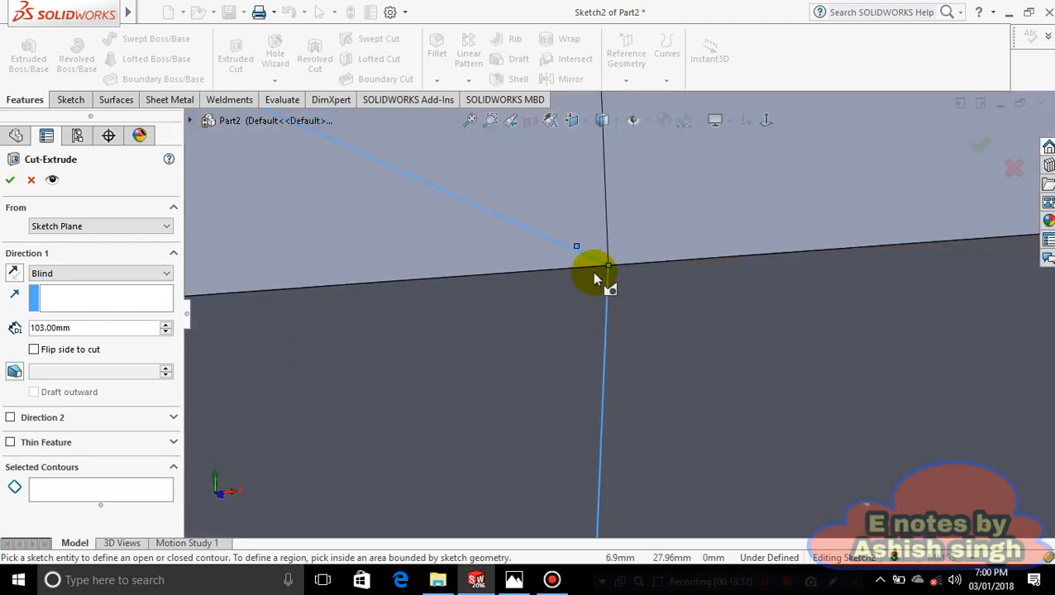
scroll(600, 258, "down", 5)
scroll(676, 347, "down", 2)
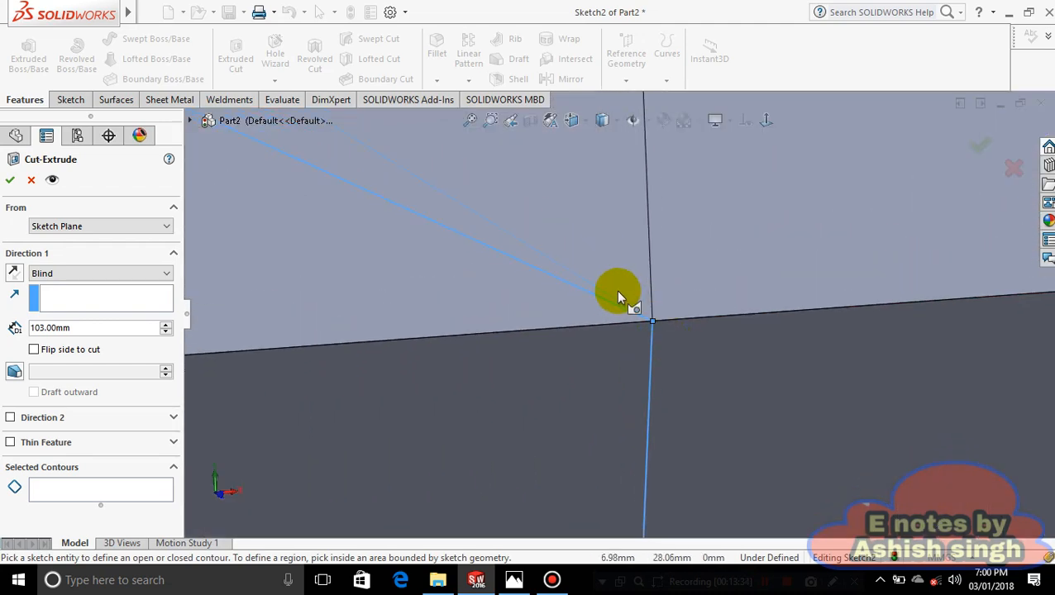
scroll(618, 296, "up", 4)
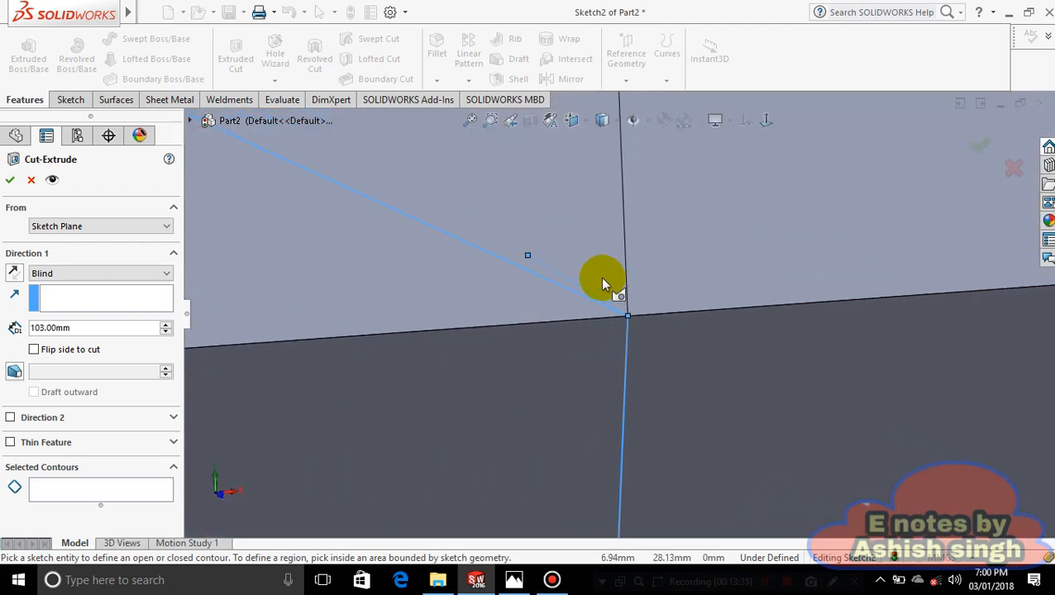
left_click(30, 182)
Trim the short stray line segments at the upper corners of both mirrored outlines on the block's top edge.
scroll(655, 310, "up", 2)
scroll(550, 336, "down", 3)
scroll(400, 294, "down", 1)
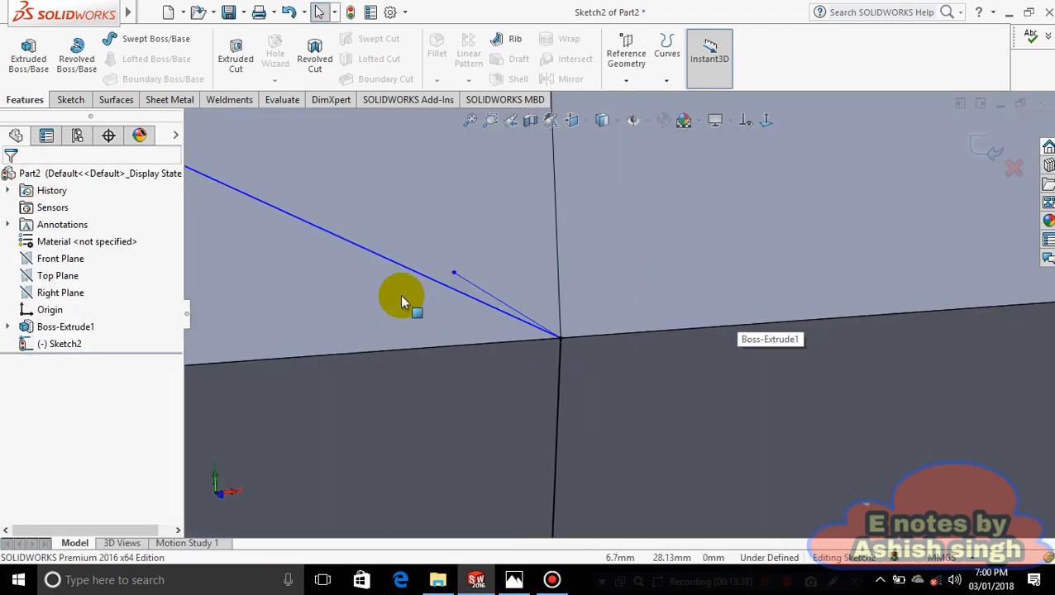
left_click(68, 100)
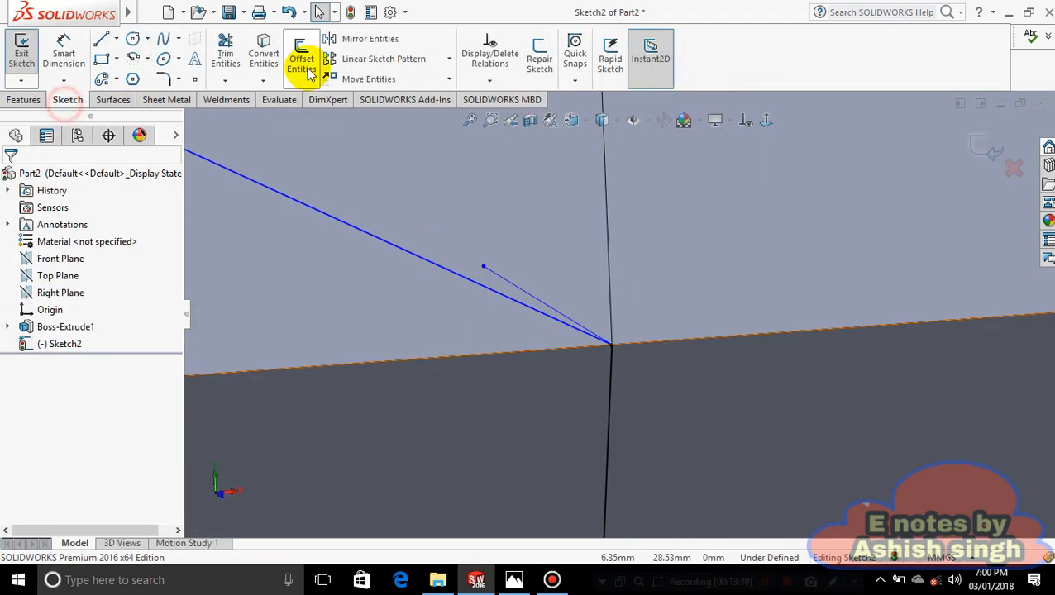
left_click(225, 51)
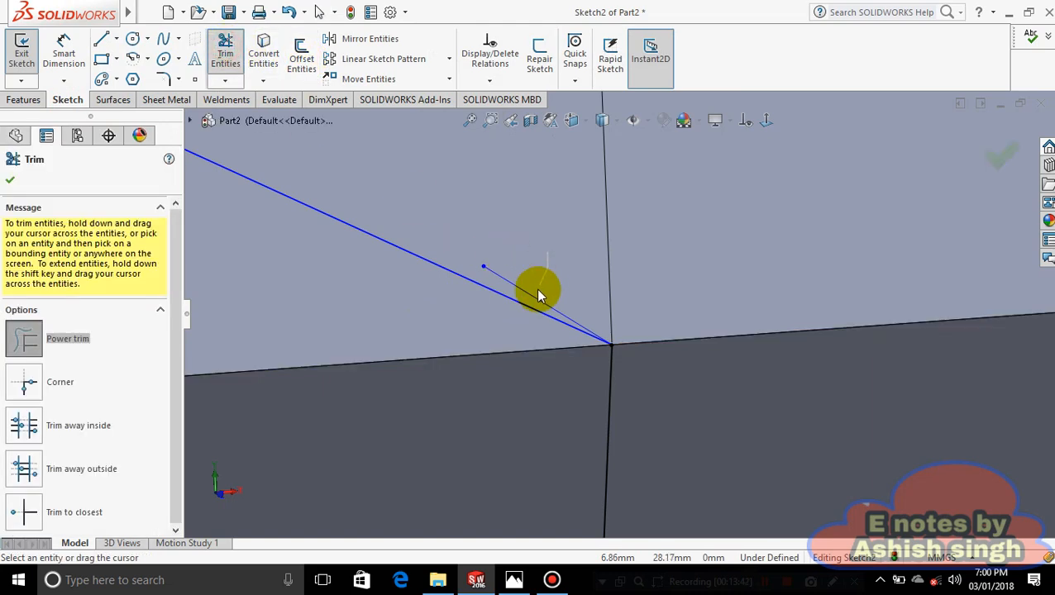
scroll(697, 312, "up", 5)
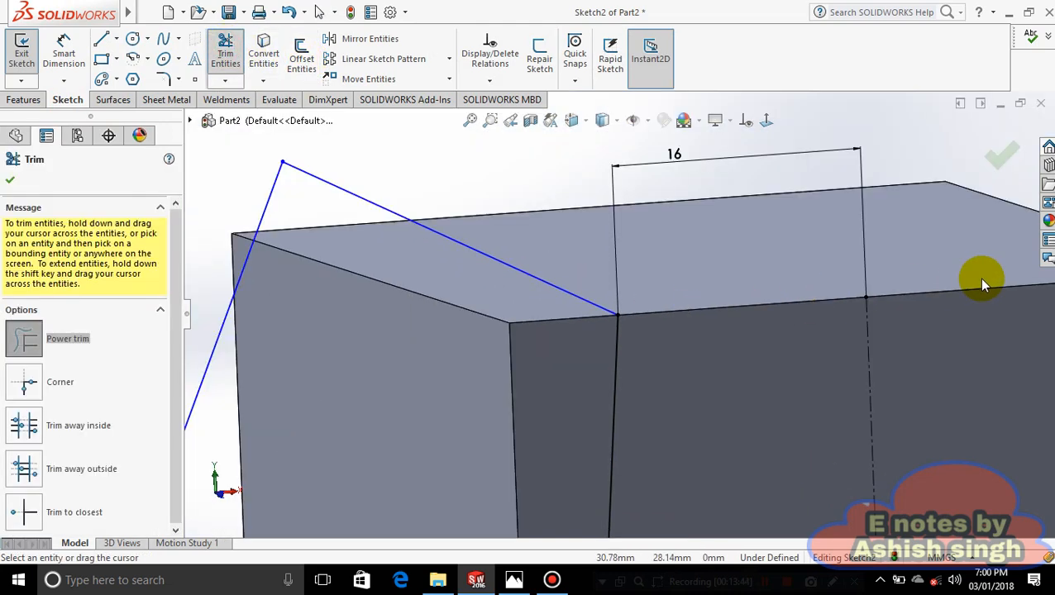
scroll(269, 206, "down", 4)
scroll(271, 208, "down", 4)
scroll(624, 432, "down", 4)
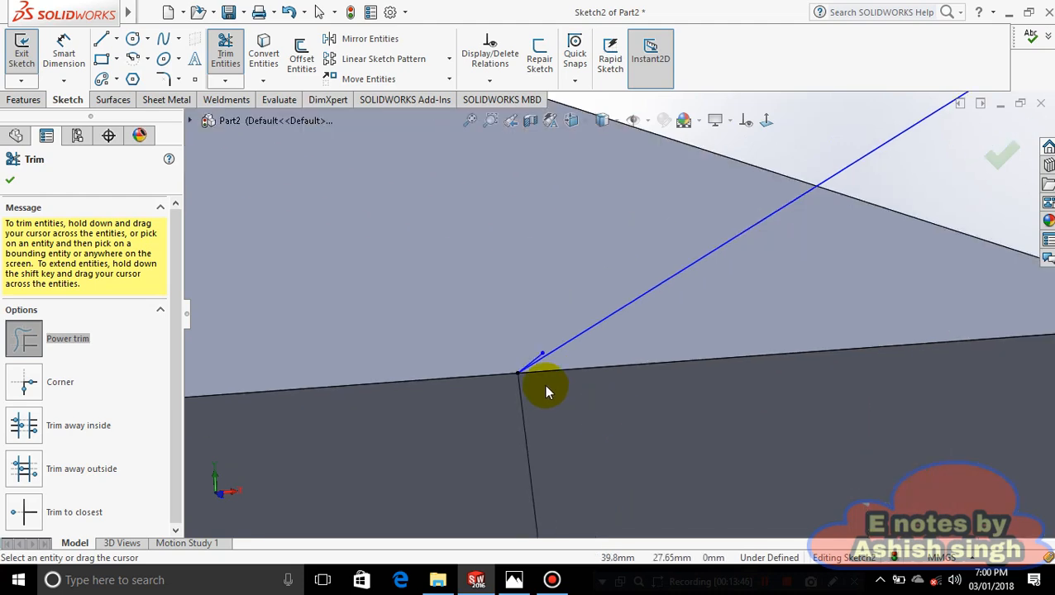
scroll(543, 383, "down", 5)
scroll(611, 311, "up", 6)
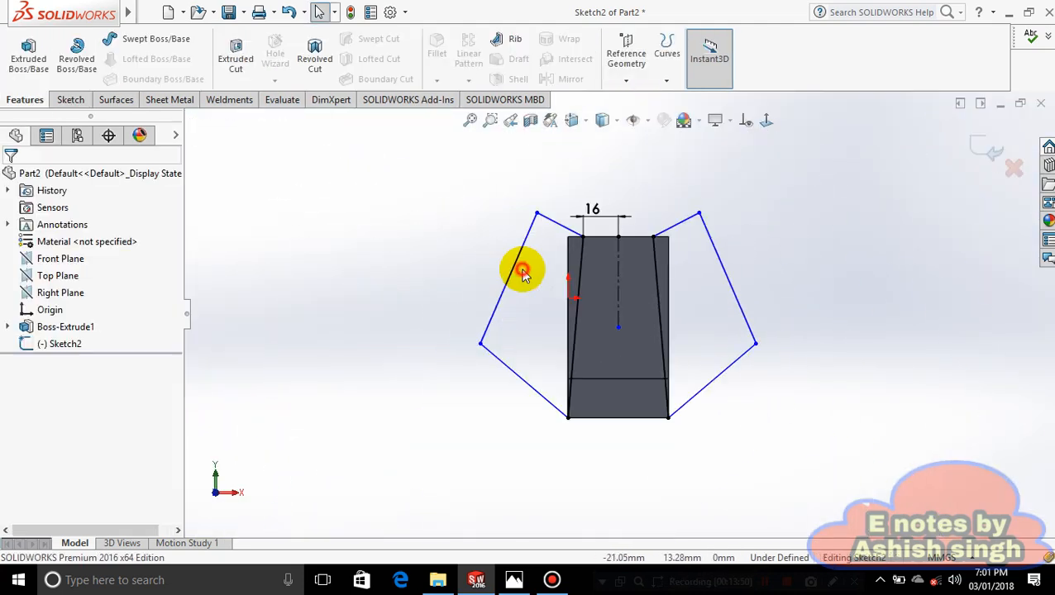
Undo the mirrored outlines, the centerline, the dimension and the original outline, removing the whole sketch from the upright block face.
scroll(736, 339, "down", 1)
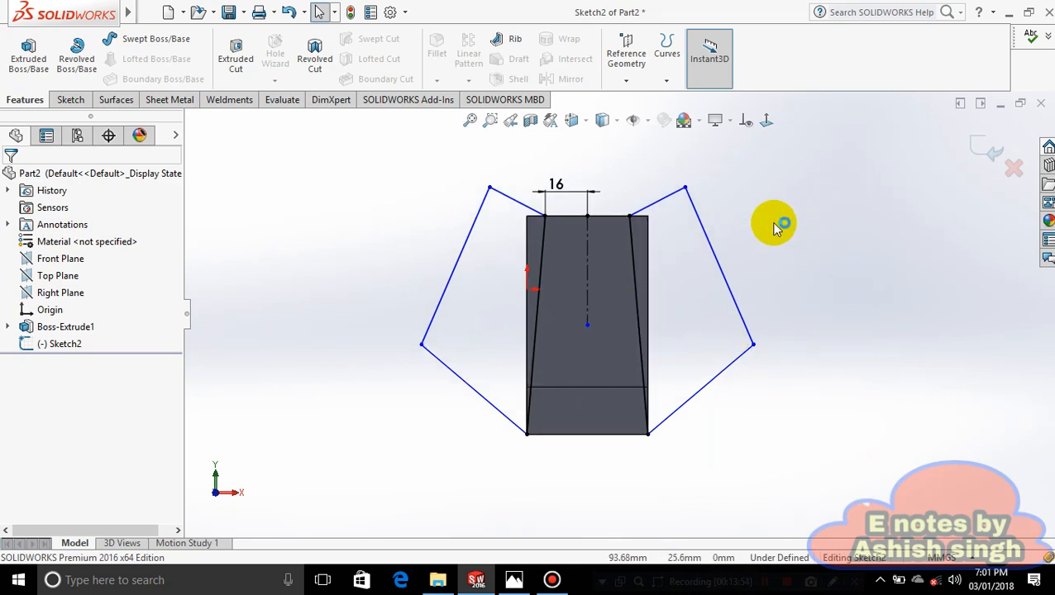
mouse_move(775, 226)
middle_mouse_down()
mouse_move(794, 353)
mouse_move(818, 317)
mouse_move(807, 326)
middle_mouse_up()
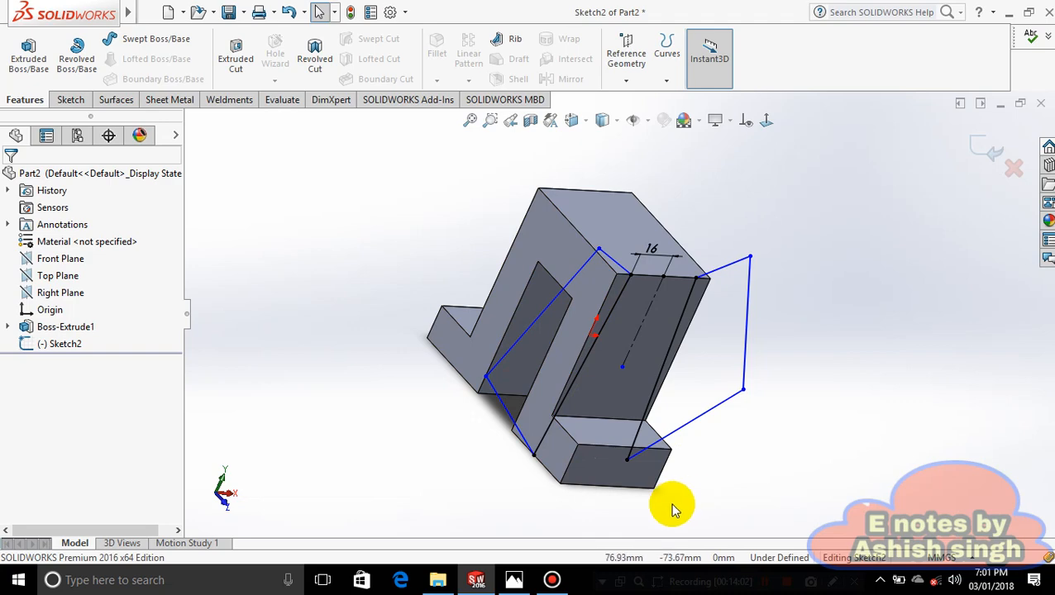
mouse_move(817, 419)
middle_mouse_down()
mouse_move(739, 426)
mouse_move(701, 560)
middle_mouse_up()
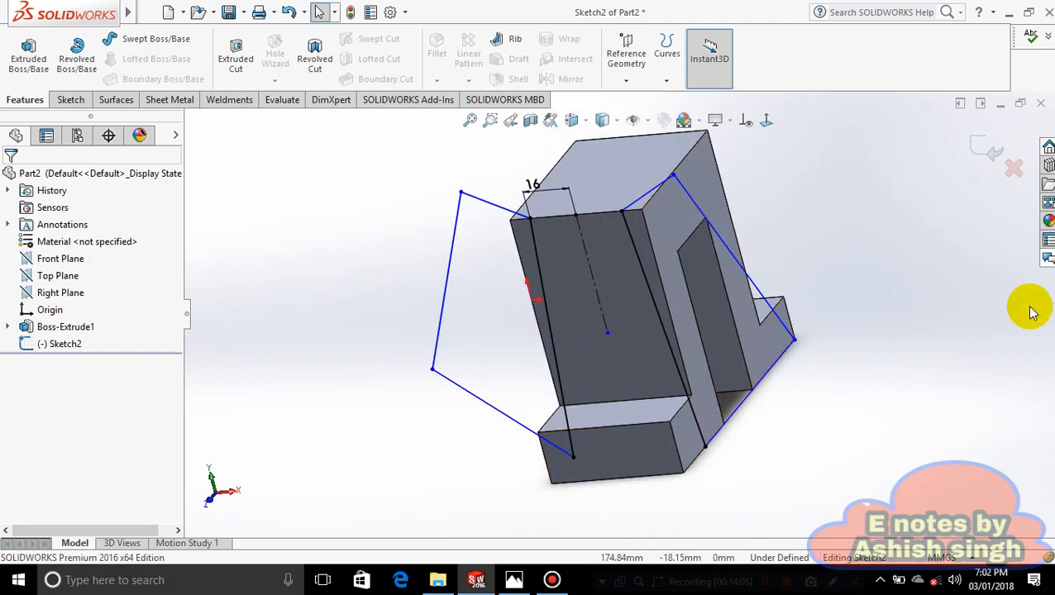
scroll(976, 381, "up", 1)
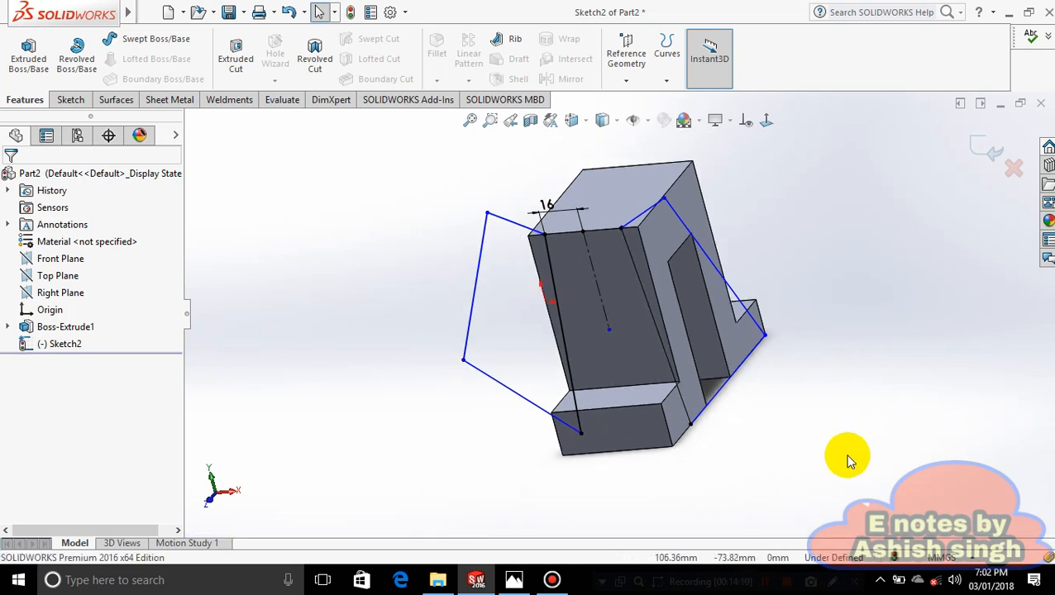
key("ctrl+z")
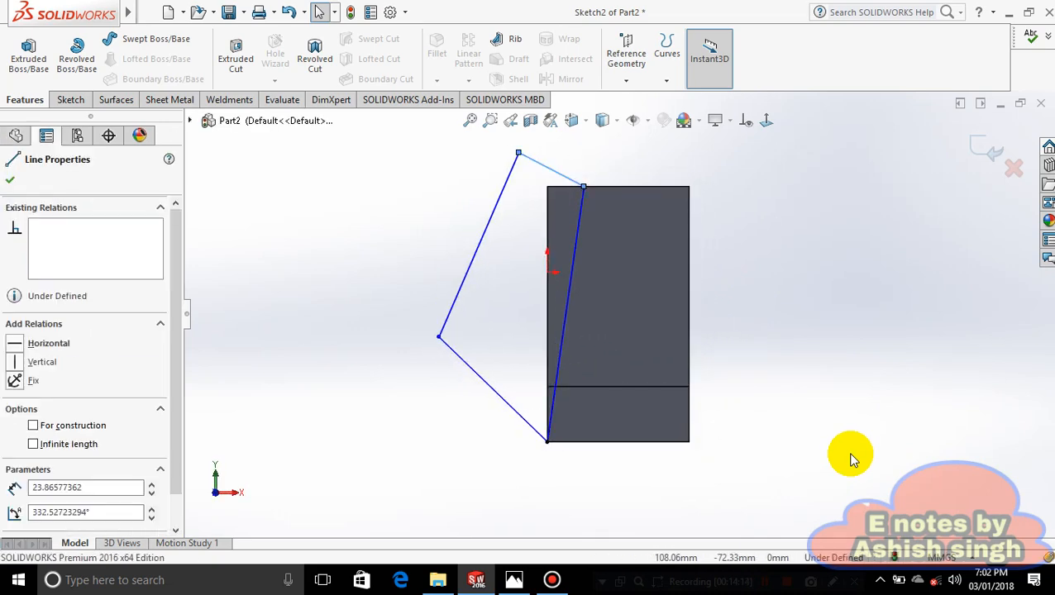
key("ctrl+z")
key("ctrl+z")
key("ctrl+z")
key("ctrl+z")
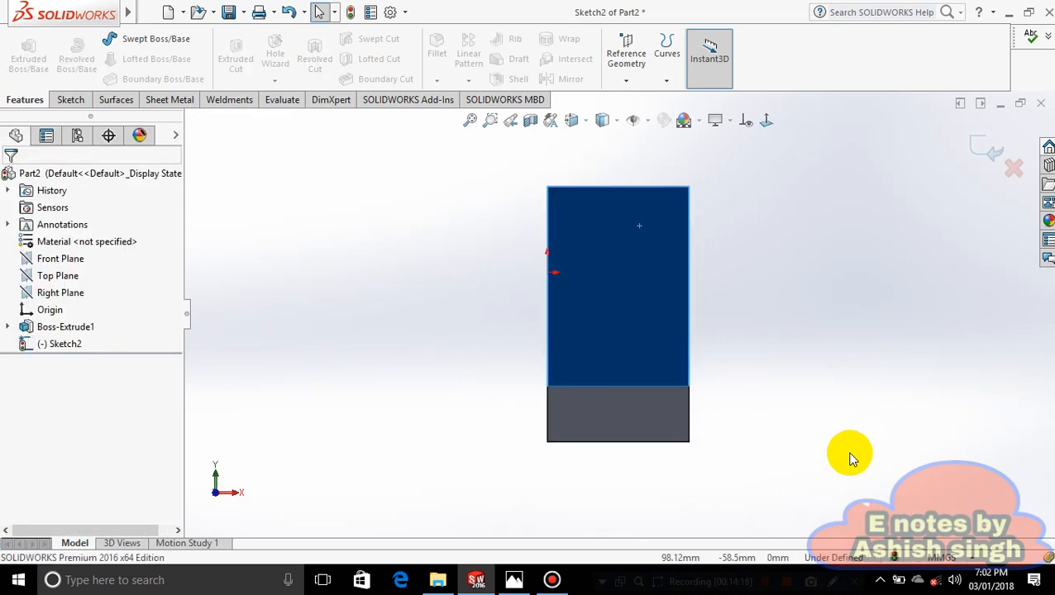
key("ctrl+z")
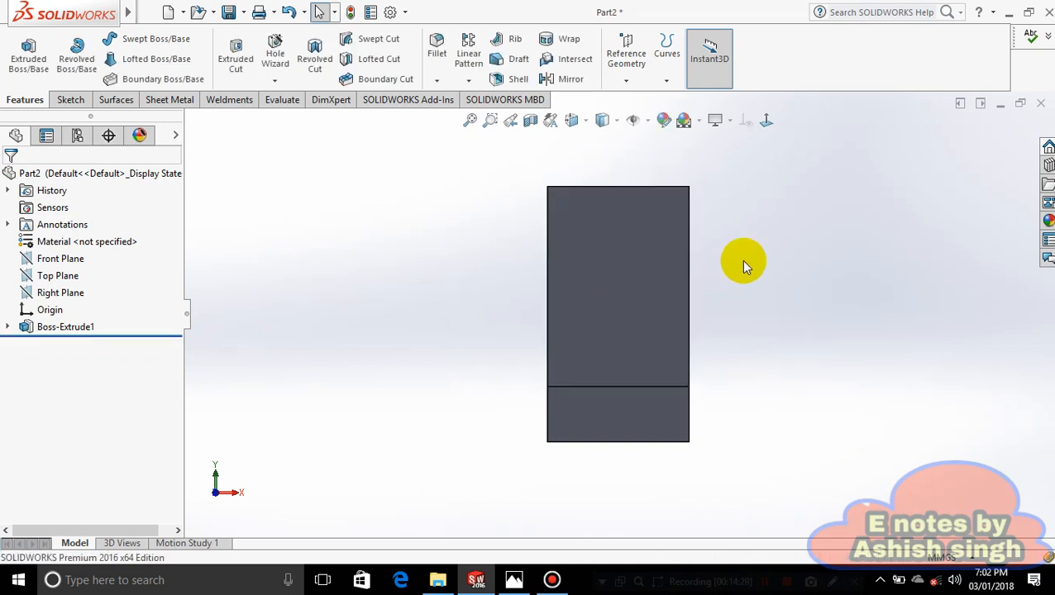
Start a new sketch on the front end face of the lower foot and view it face-on.
middle_click_drag(744, 263, 556, 359)
right_click(536, 459)
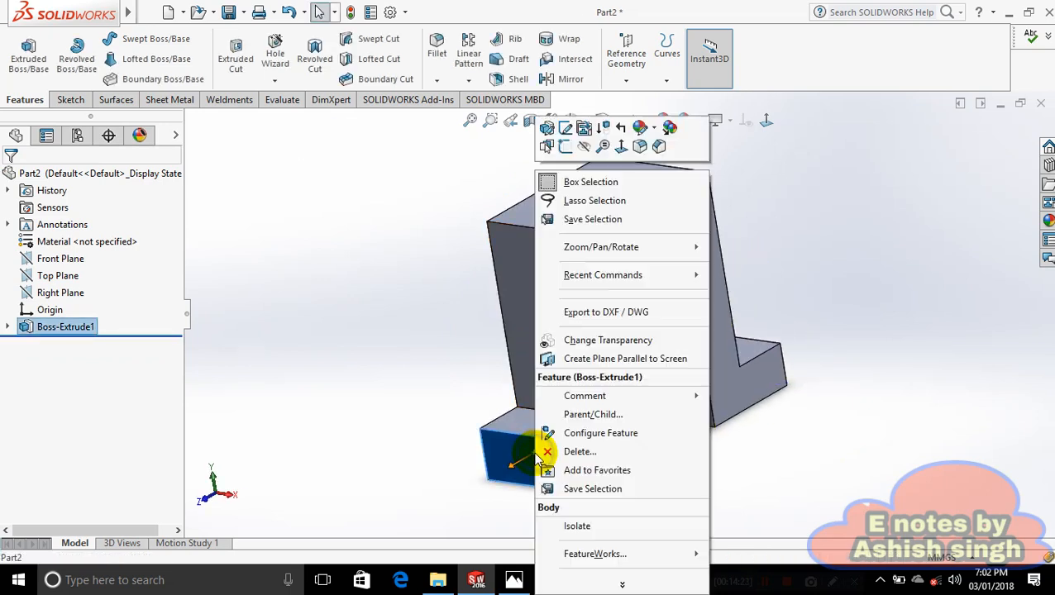
left_click(572, 155)
left_click(771, 124)
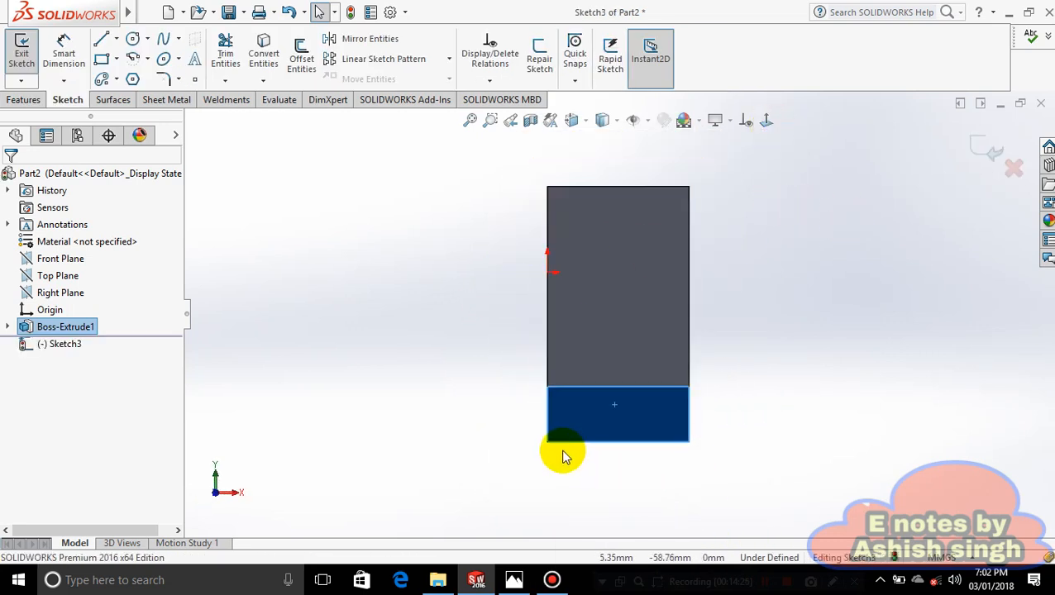
Draw a closed four-sided outline from the block's top edge to the foot's lower-left corner, with outer short sides about 24 and 22.7 mm long.
left_click(116, 43)
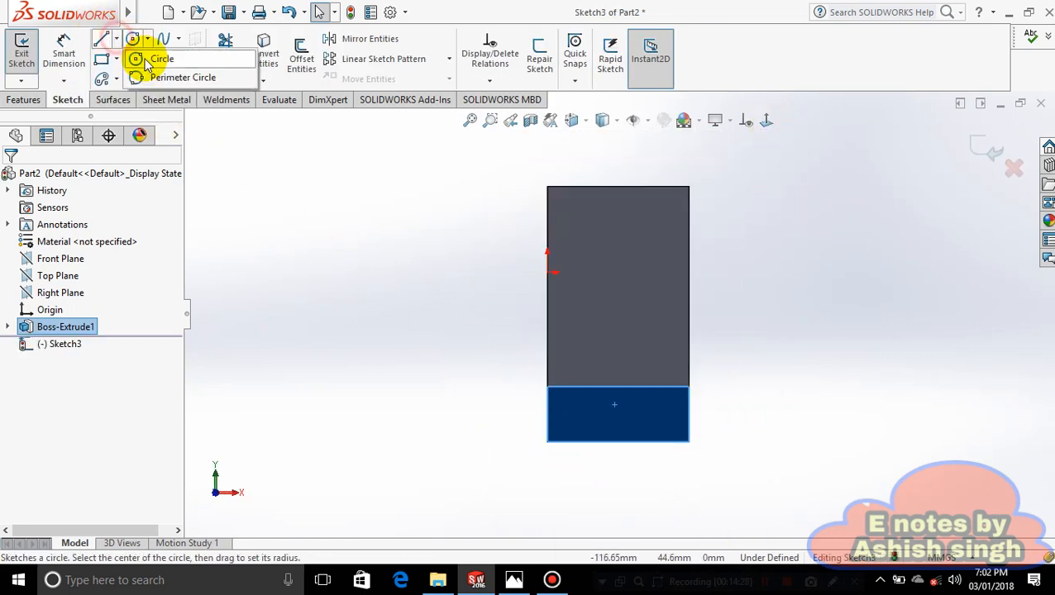
left_click(127, 60)
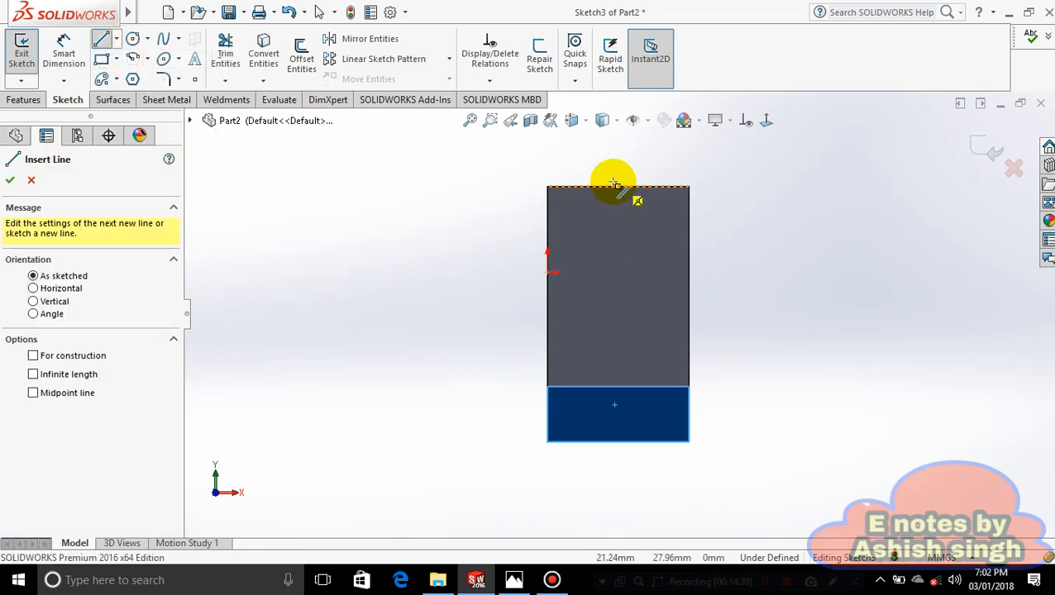
left_click(584, 187)
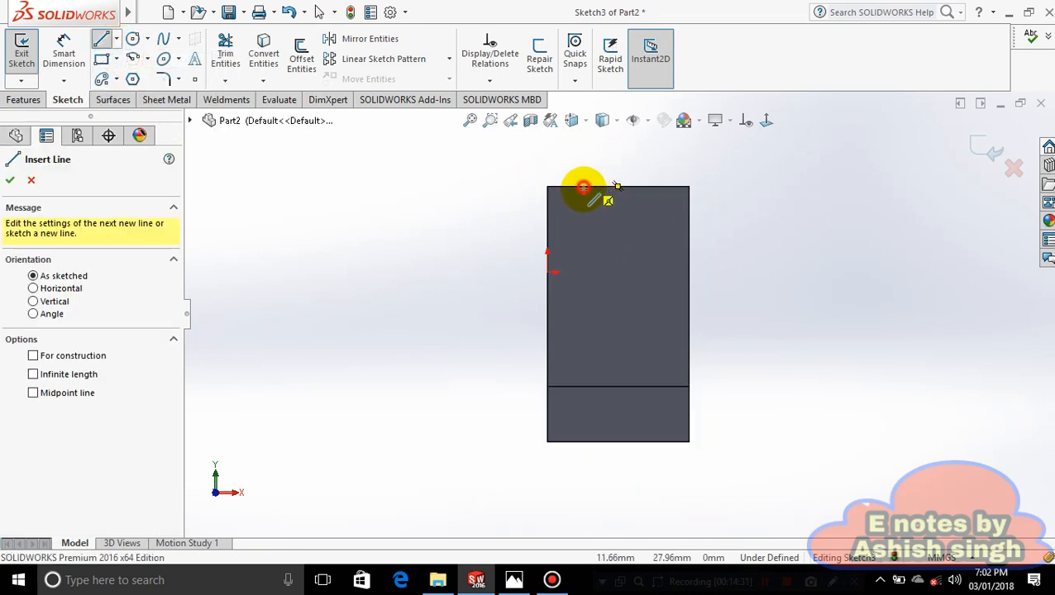
left_click(547, 442)
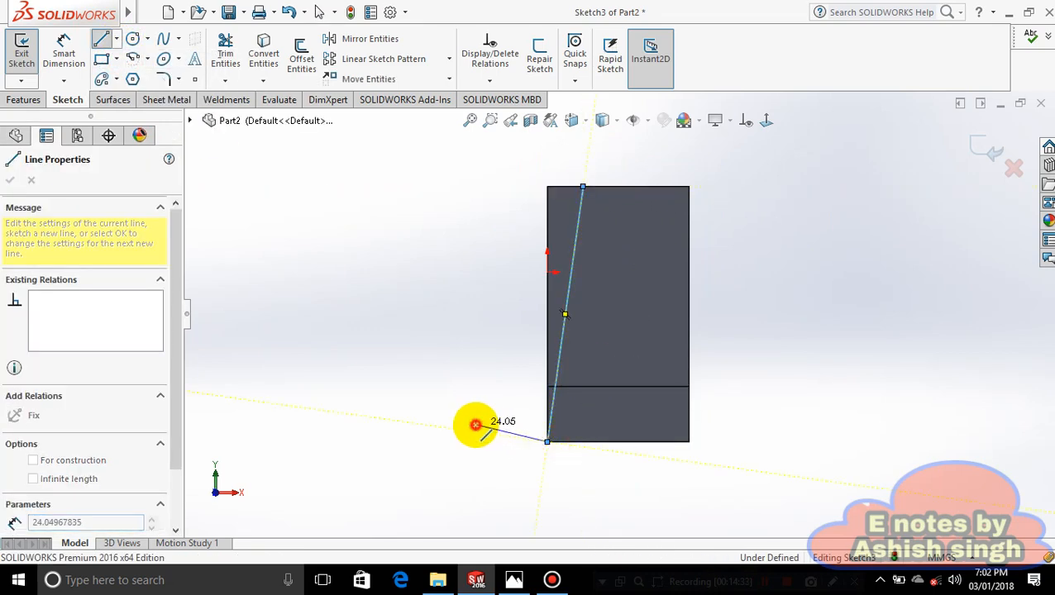
left_click(519, 159)
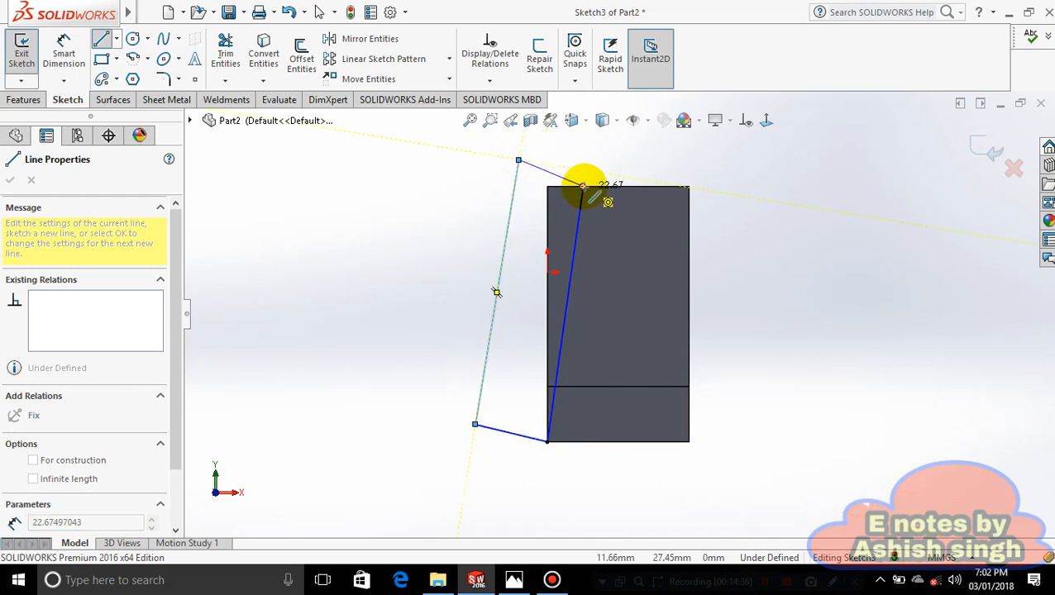
left_click(583, 187)
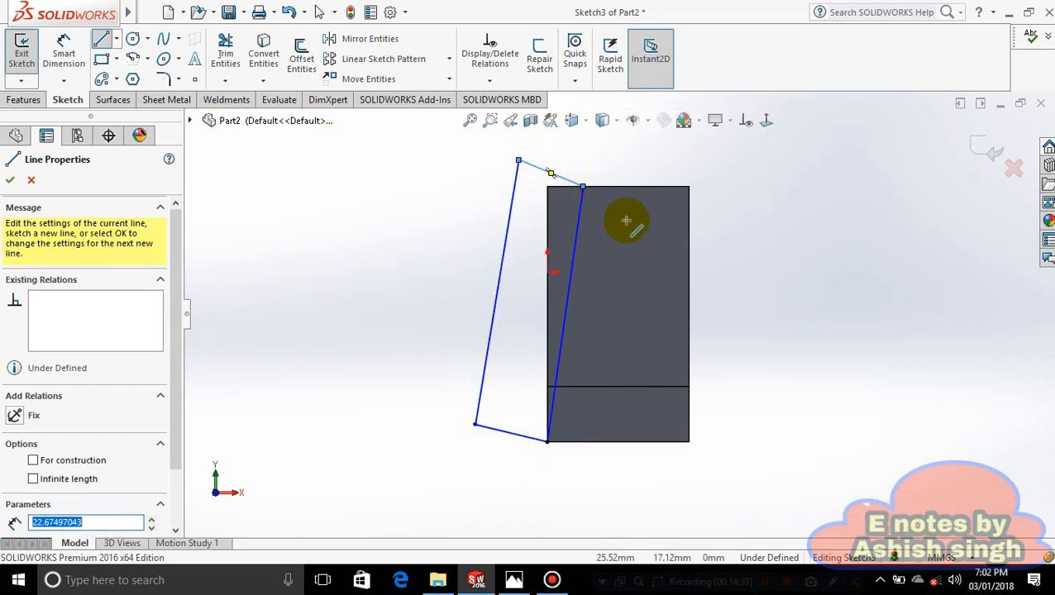
Dimension the outline's upper corner 16 mm from the midpoint of the block's top edge.
left_click(117, 39)
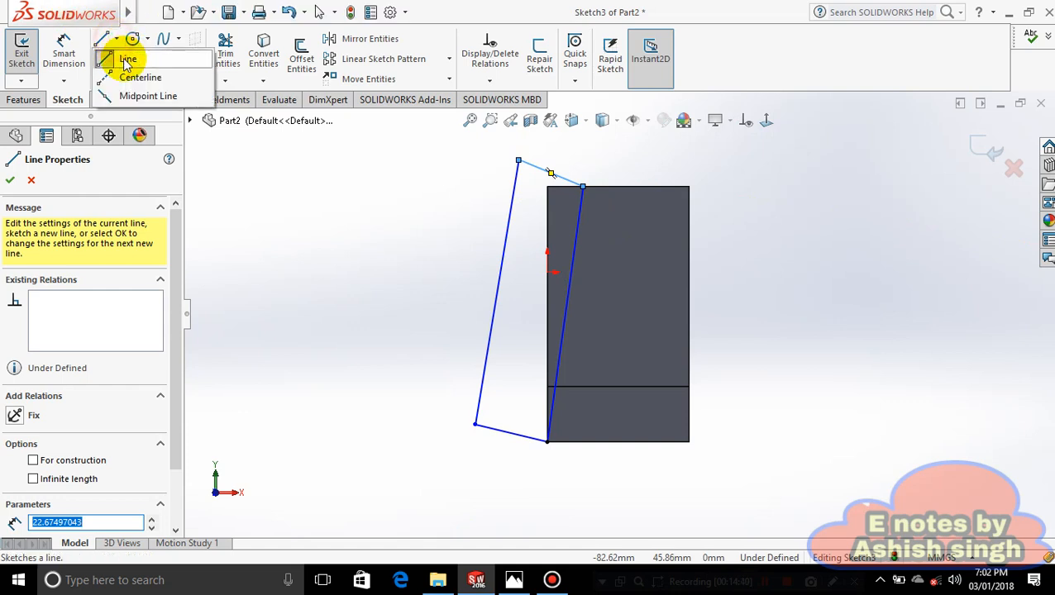
left_click(132, 75)
left_click(66, 53)
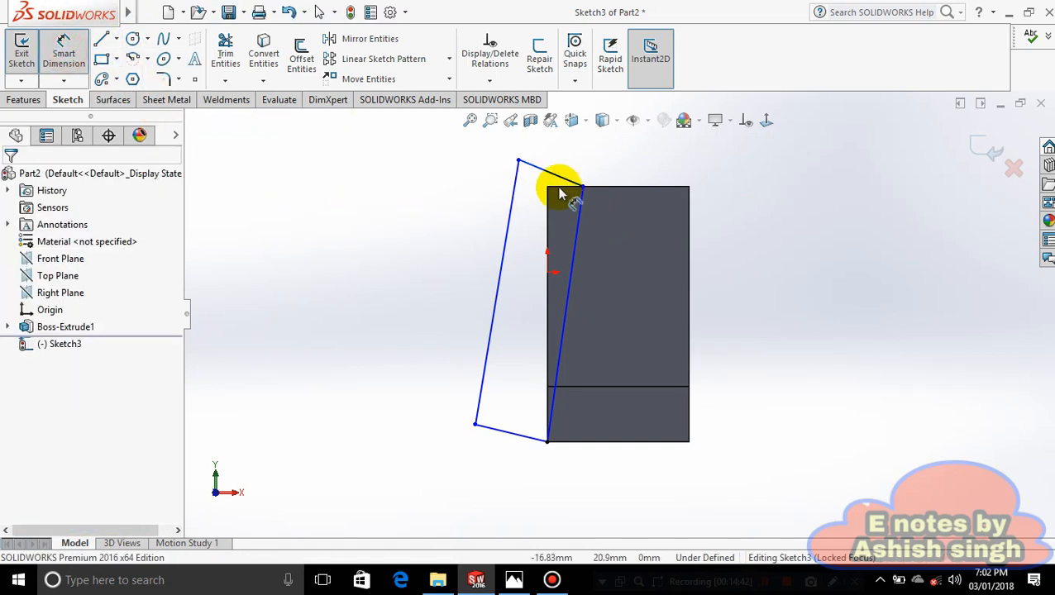
left_click(583, 186)
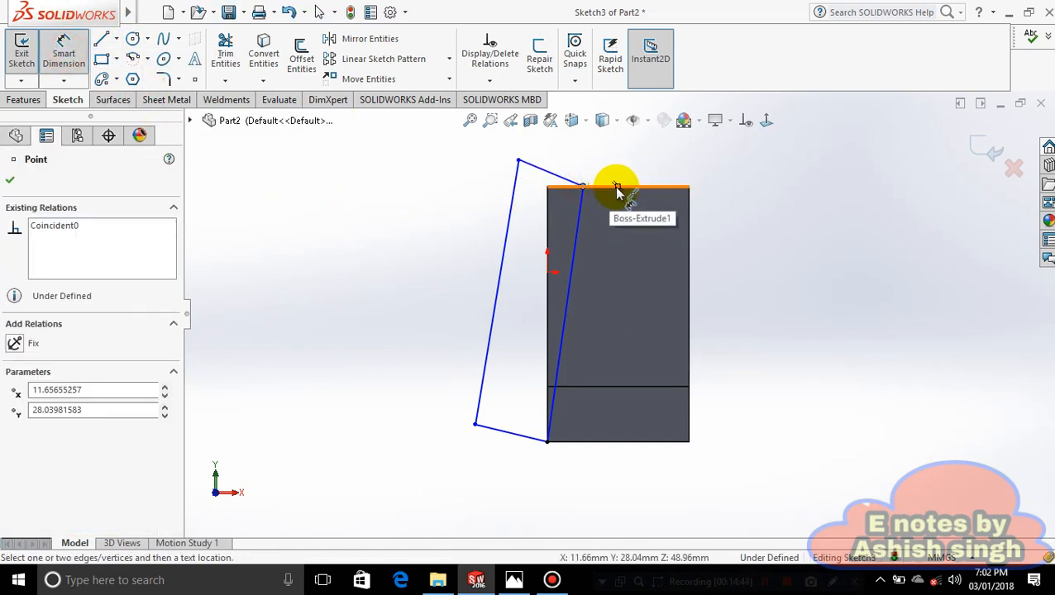
left_click(617, 189)
left_click(601, 161)
type("16")
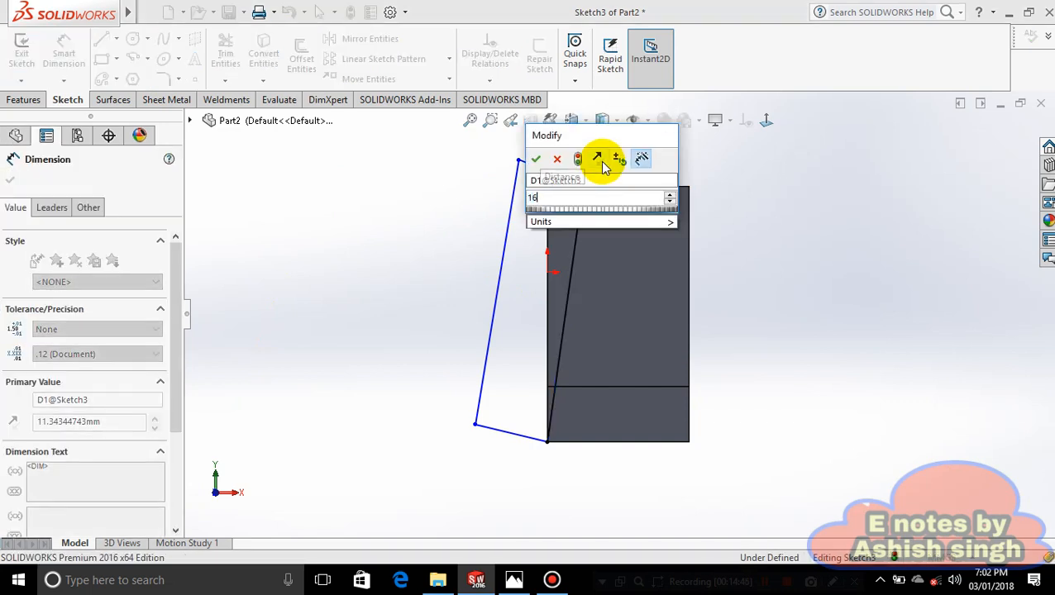
key("Return")
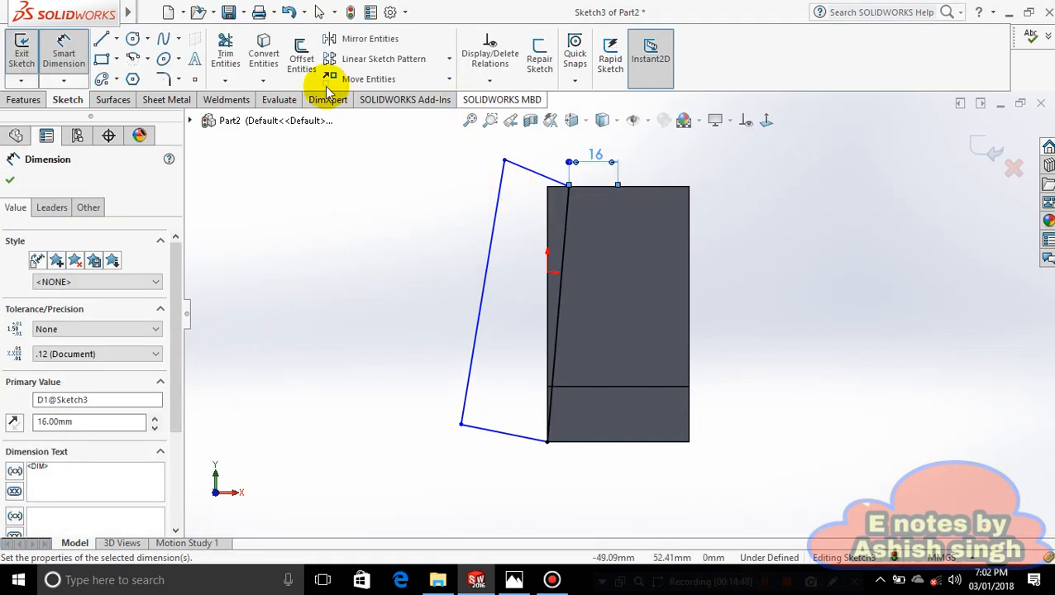
Draw a centerline down from the top edge's midpoint and make it vertical.
left_click(147, 39)
left_click(116, 39)
left_click(137, 78)
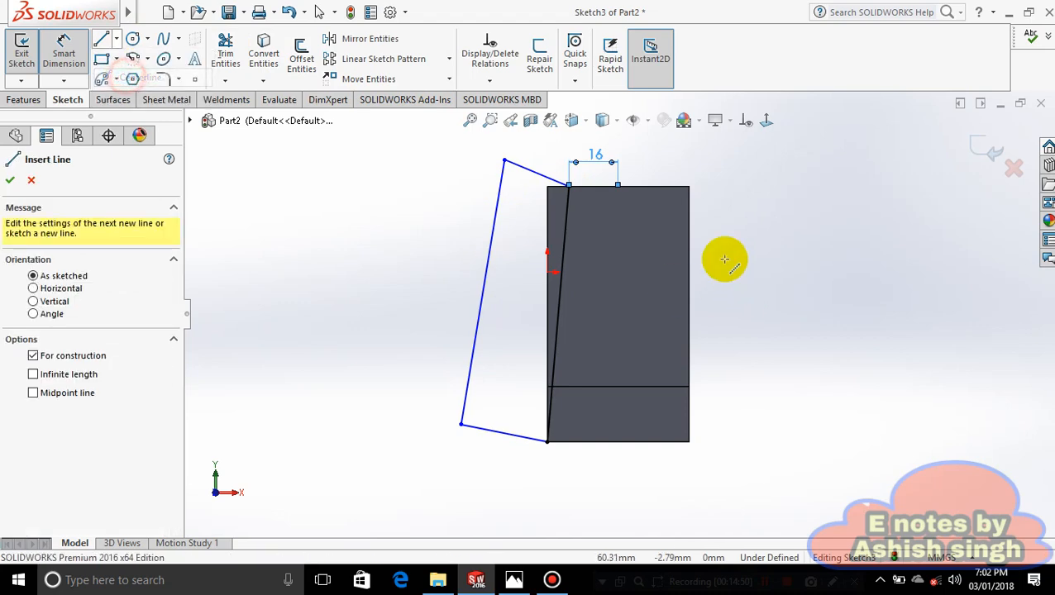
left_click(617, 186)
left_click(625, 273)
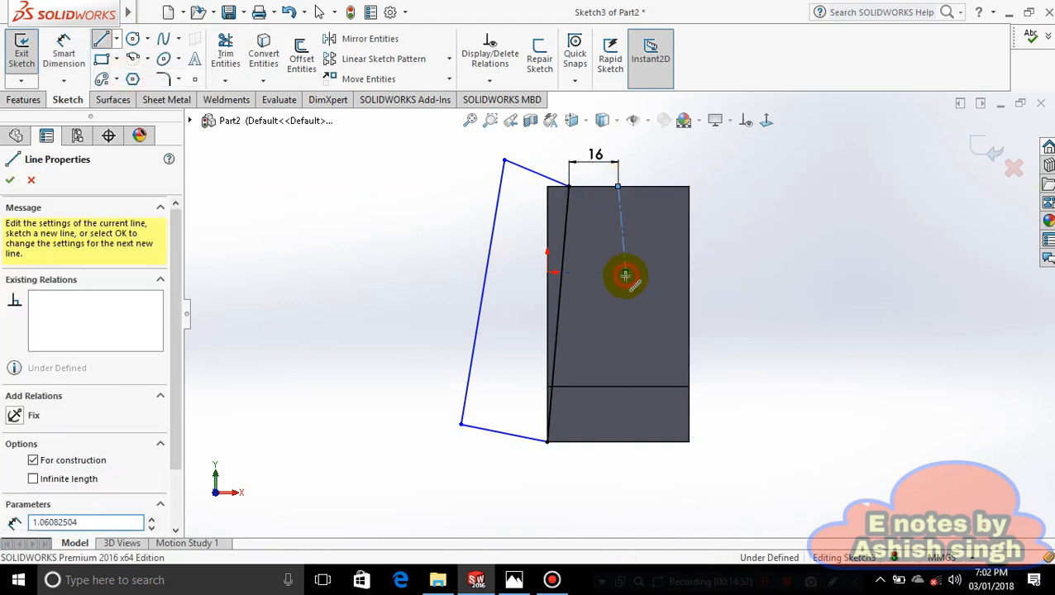
key("Escape")
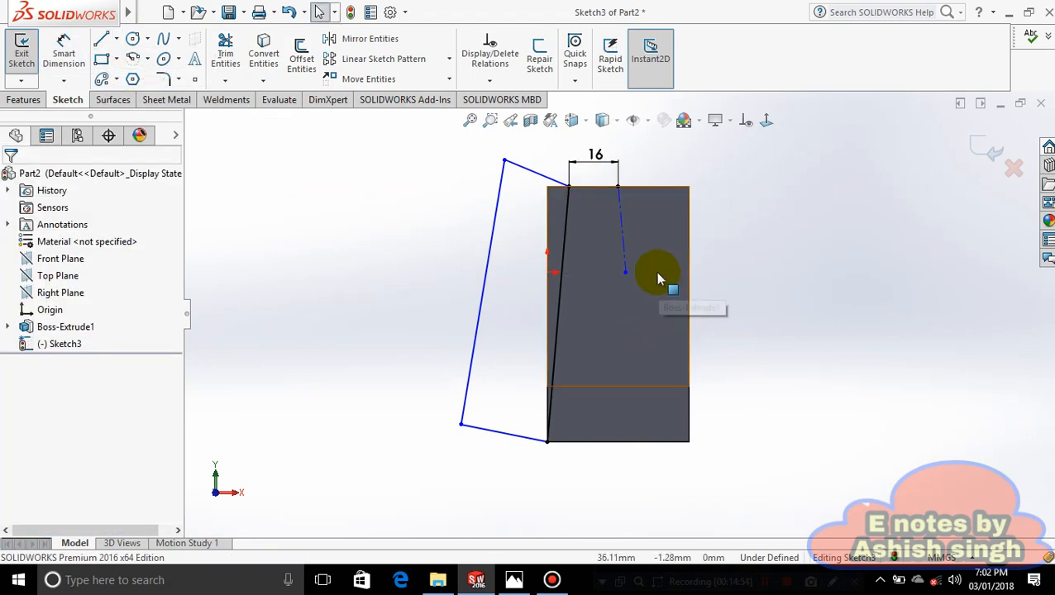
left_click(622, 249)
left_click(683, 203)
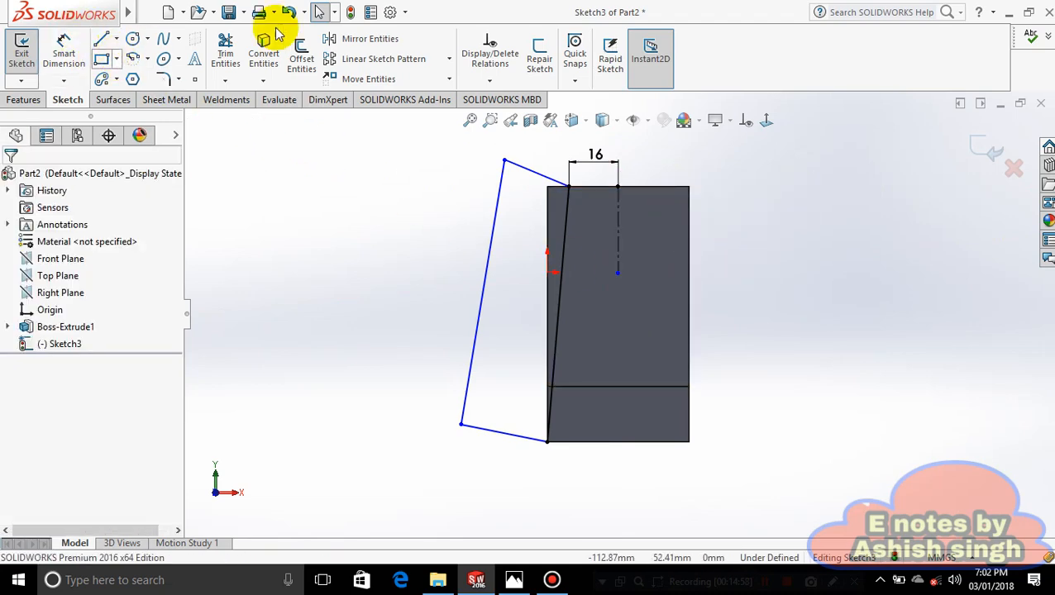
Mirror the outline's four lines about the vertical centerline, keeping the original.
left_click(403, 38)
mouse_move(587, 157)
left_mouse_down()
mouse_move(565, 377)
mouse_move(419, 504)
mouse_move(422, 495)
left_mouse_up()
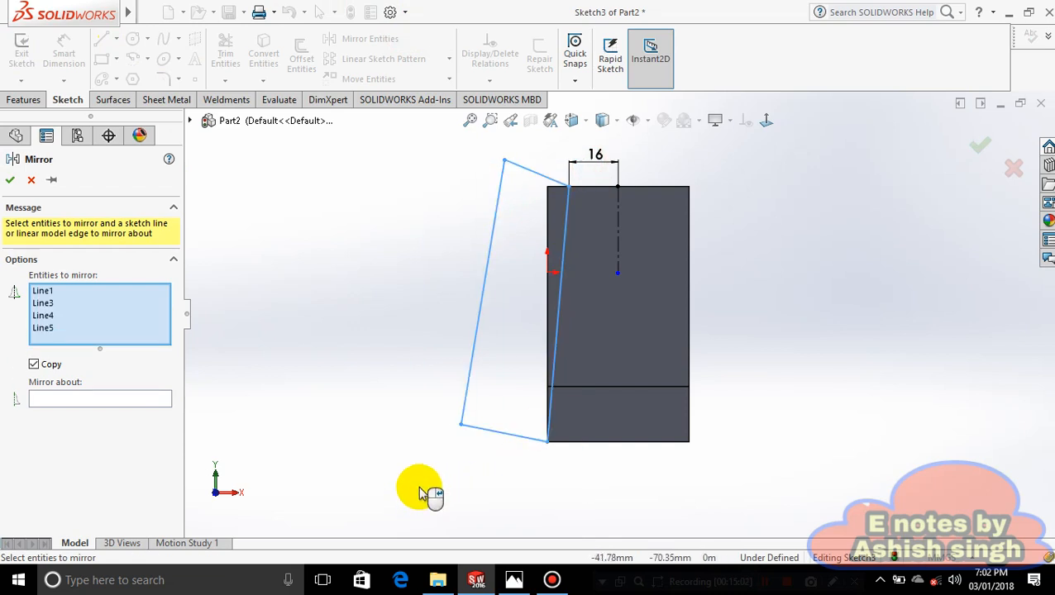
left_click(158, 399)
left_click(619, 232)
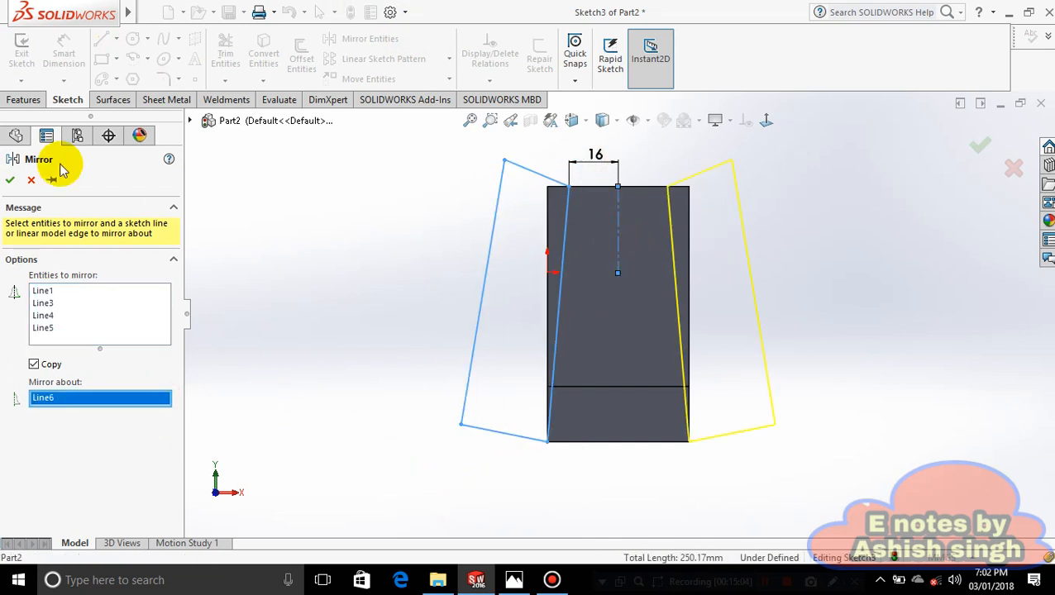
left_click(10, 180)
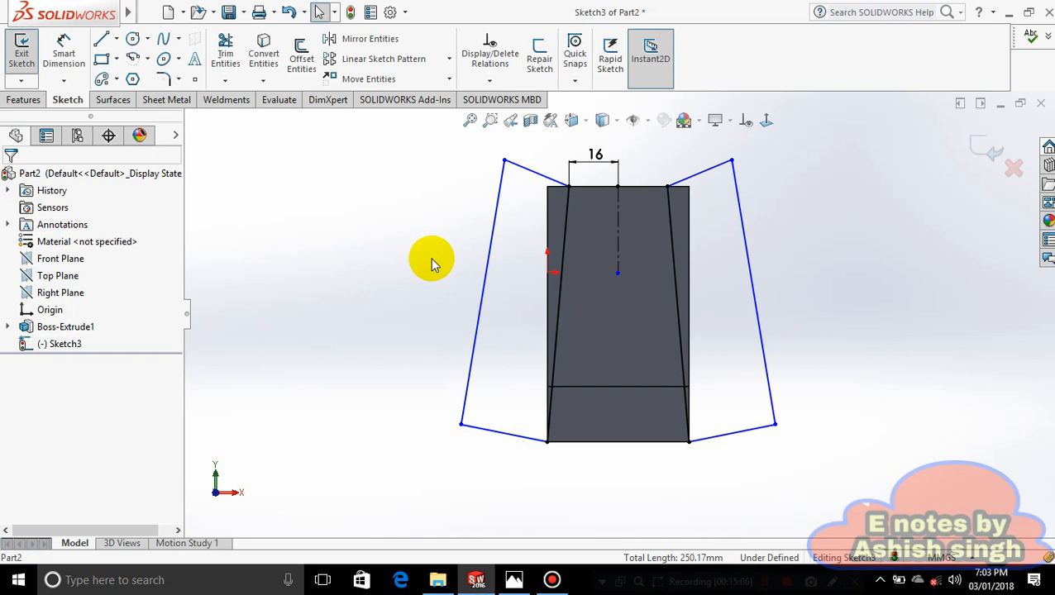
scroll(579, 273, "up", 2)
middle_click_drag(834, 296, 806, 349)
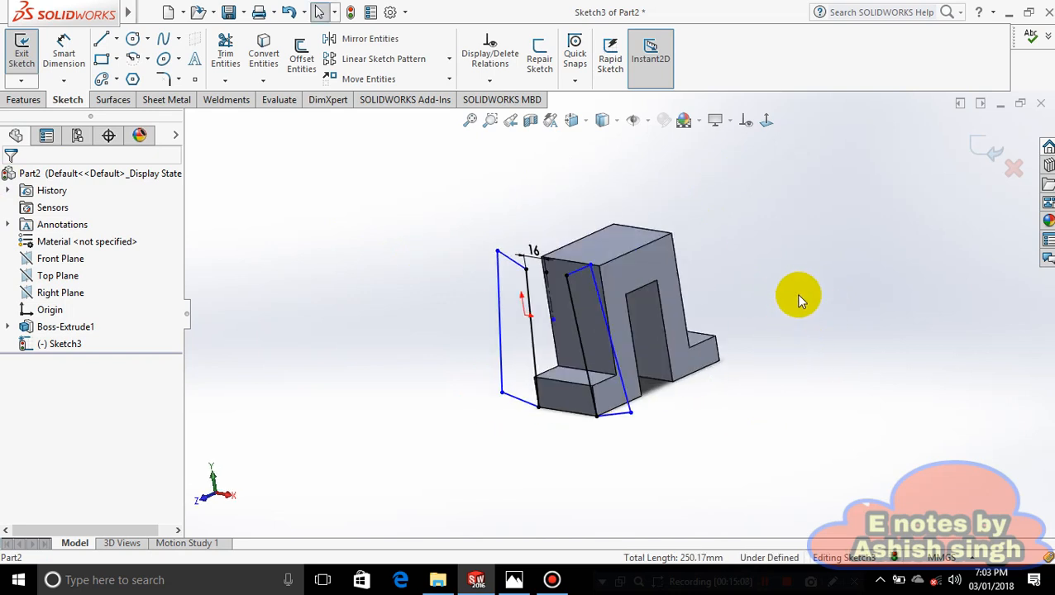
middle_click_drag(800, 296, 735, 431)
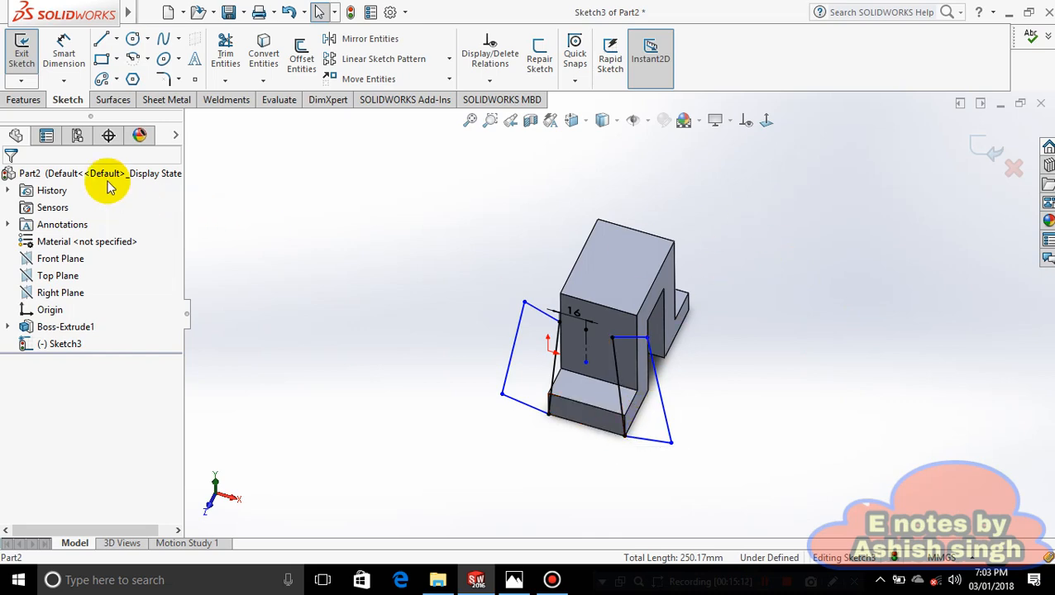
Cut the two mirrored outlines through the block with a blind Extruded Cut 240 mm deep.
left_click(23, 99)
left_click(230, 62)
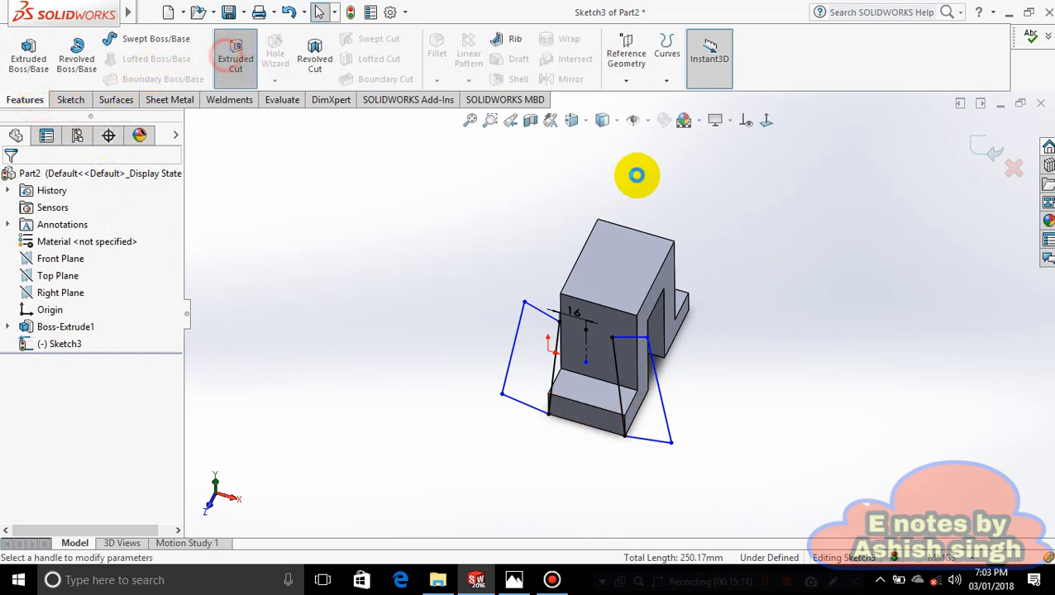
left_click(985, 146)
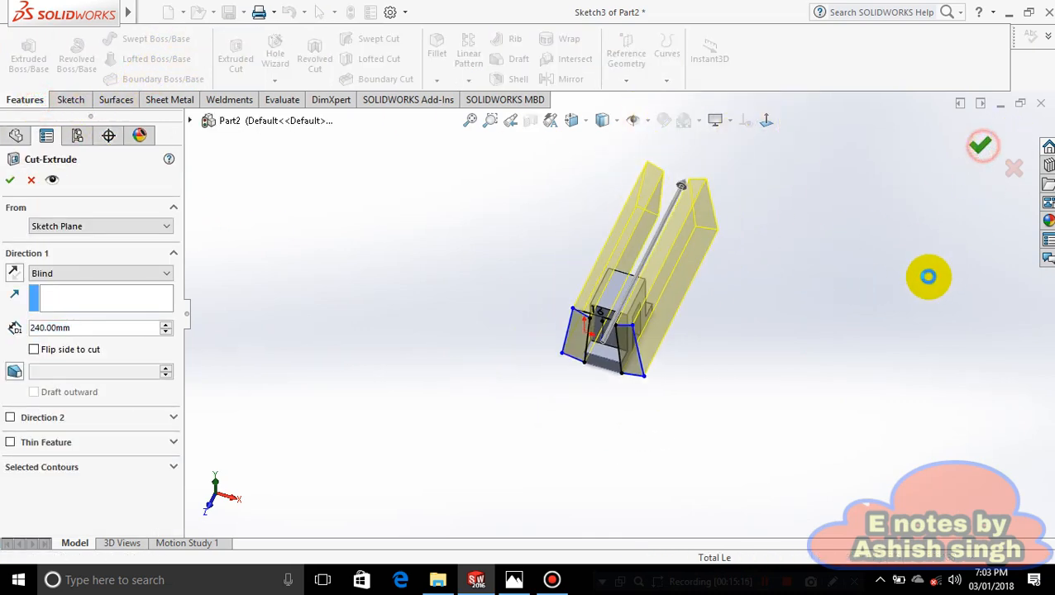
left_click(787, 354)
Examine the cut block's sloped sides from several angles and compare its shape with the reference drawing in Photos, returning to SOLIDWORKS.
middle_click_drag(654, 384, 678, 248)
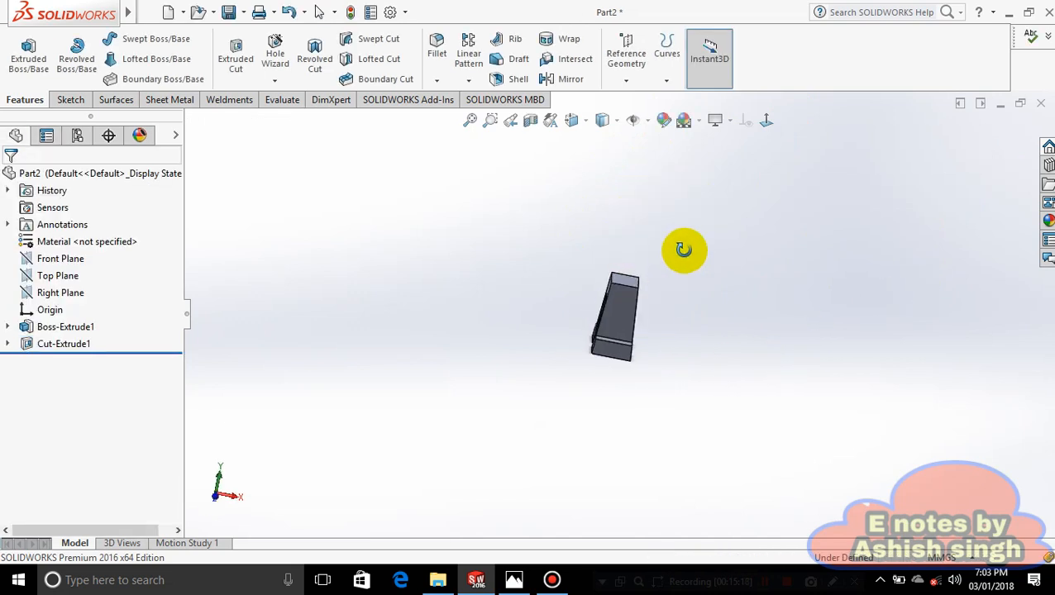
scroll(655, 325, "down", 3)
middle_click_drag(646, 296, 612, 306)
scroll(666, 325, "up", 3)
middle_click_drag(666, 329, 659, 361)
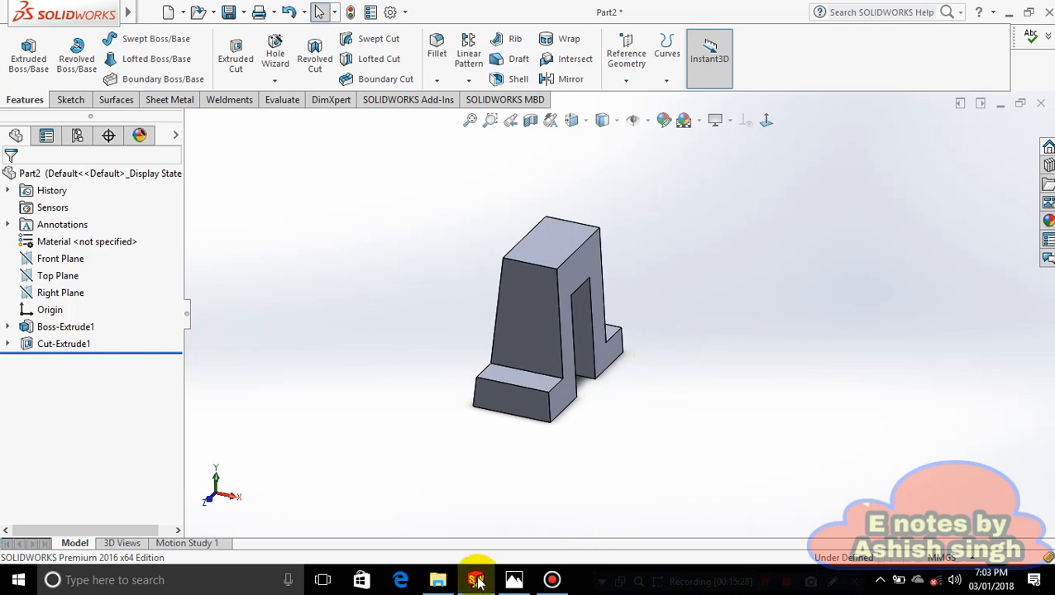
left_click(513, 580)
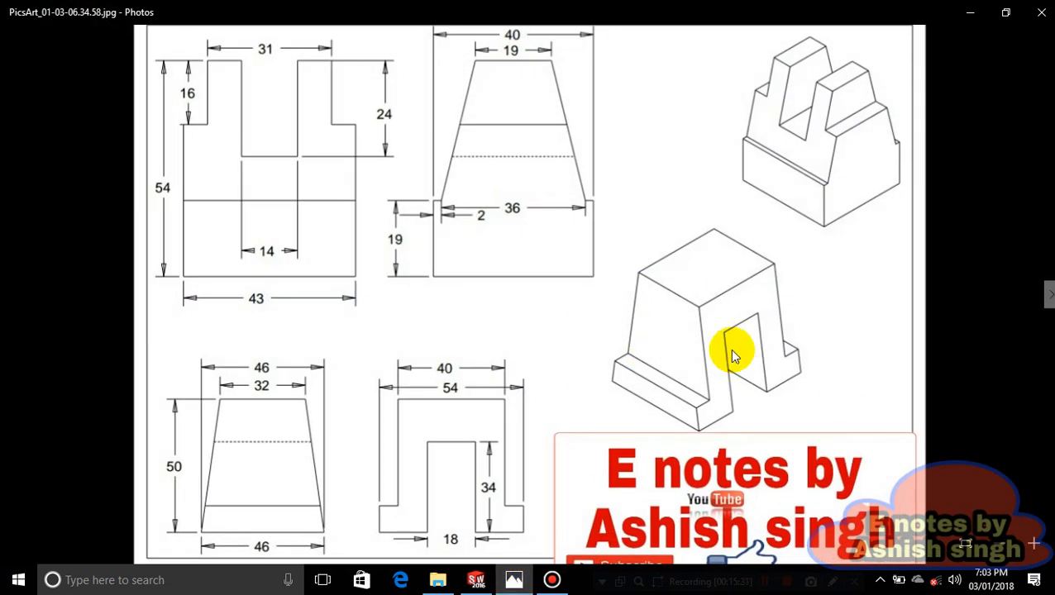
left_click(515, 579)
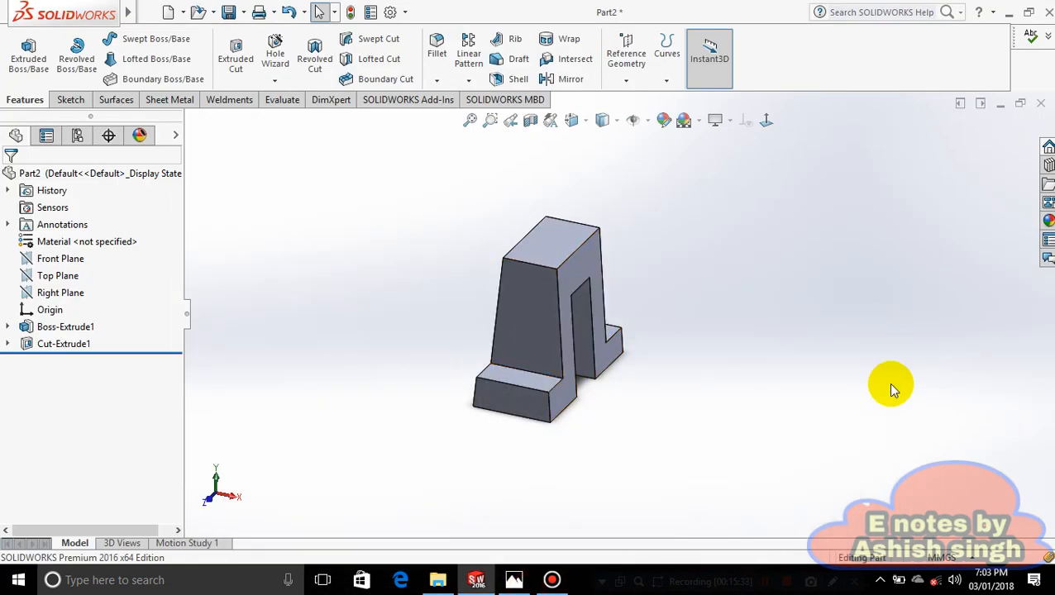